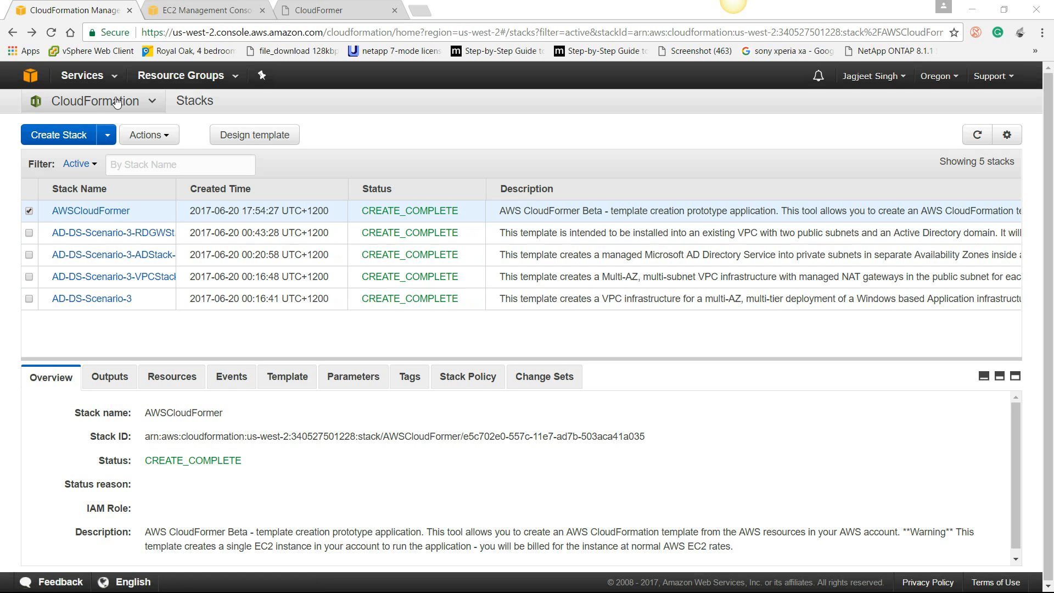
# - Start a new stack from the CloudFormer sample template and proceed to its details
pyautogui.click(80, 136)
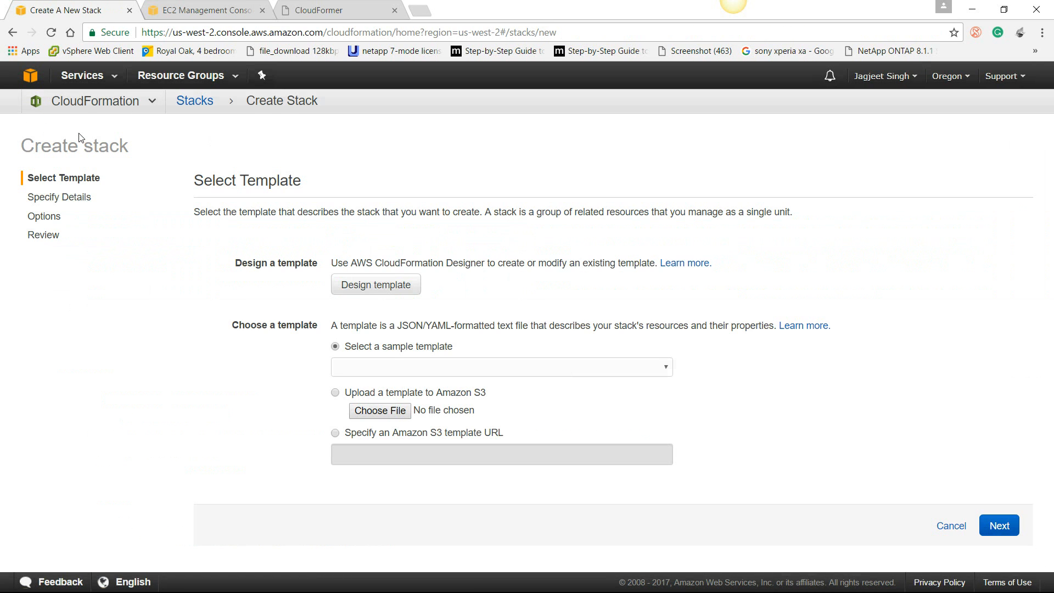
pyautogui.click(399, 366)
pyautogui.click(344, 543)
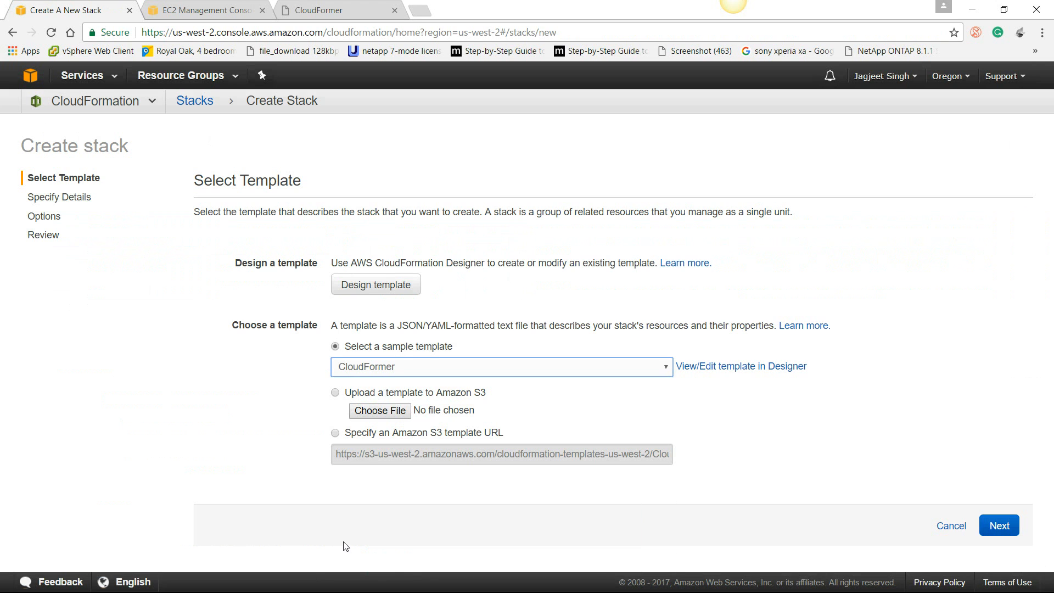
pyautogui.click(1006, 525)
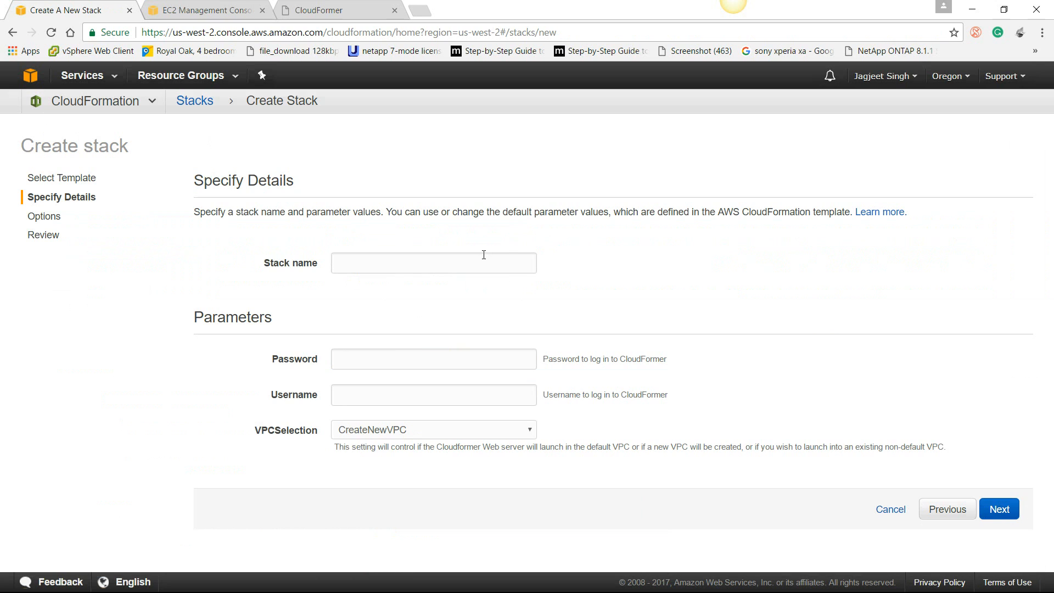
# - Name the stack Cf, enter the CloudFormer login password and the username CF, and proceed to the stack options
pyautogui.click(484, 255)
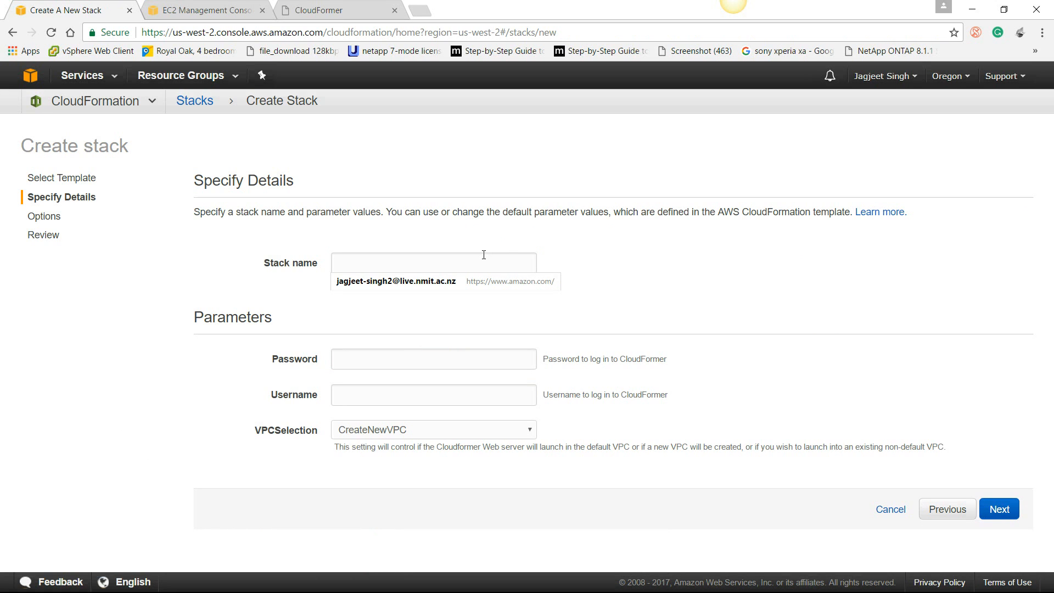
pyautogui.write('Cf')
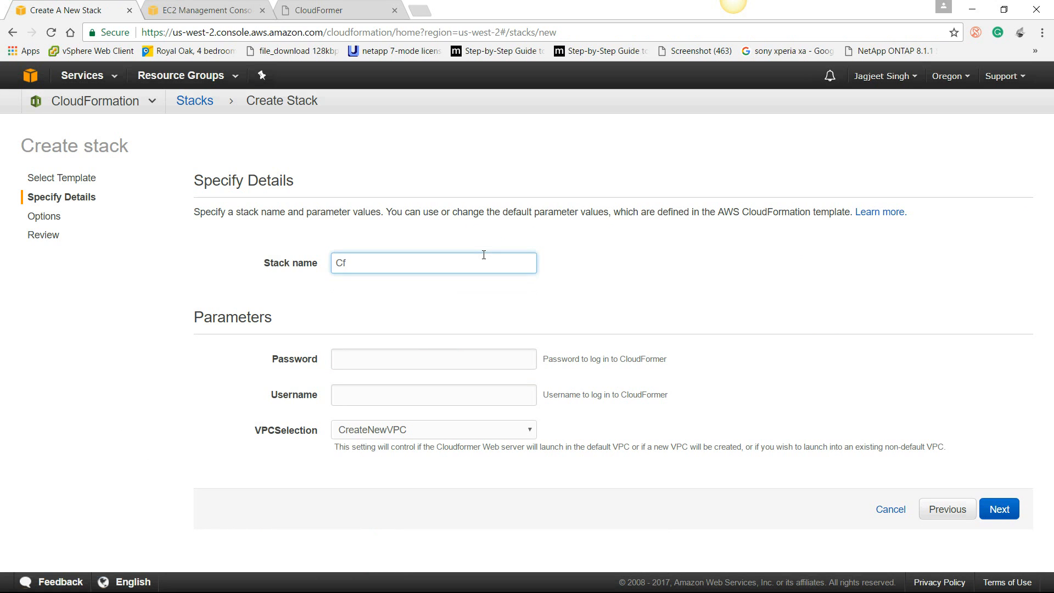
pyautogui.click(369, 360)
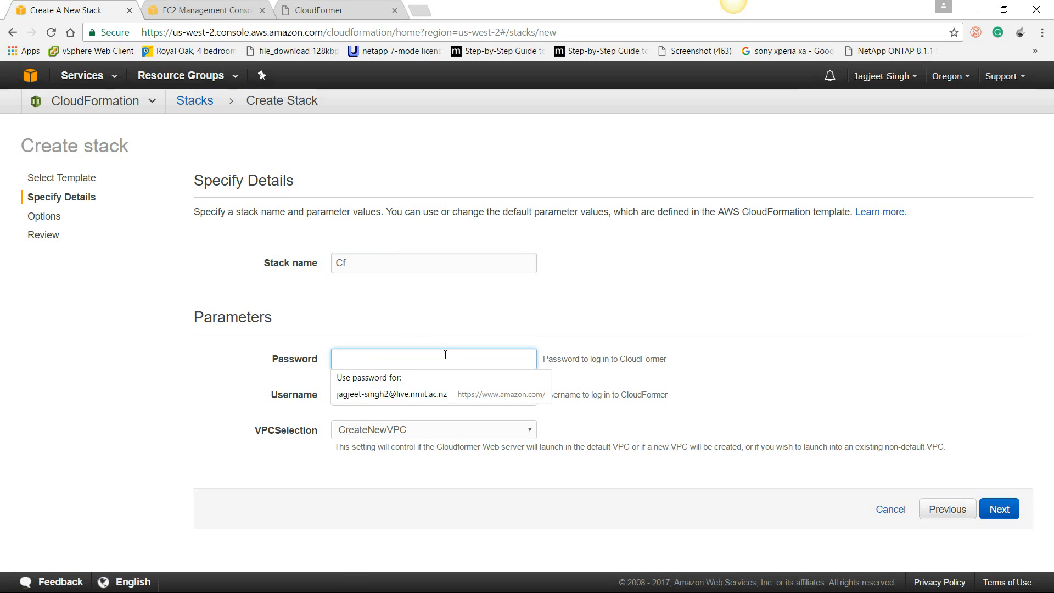
pyautogui.write('•')
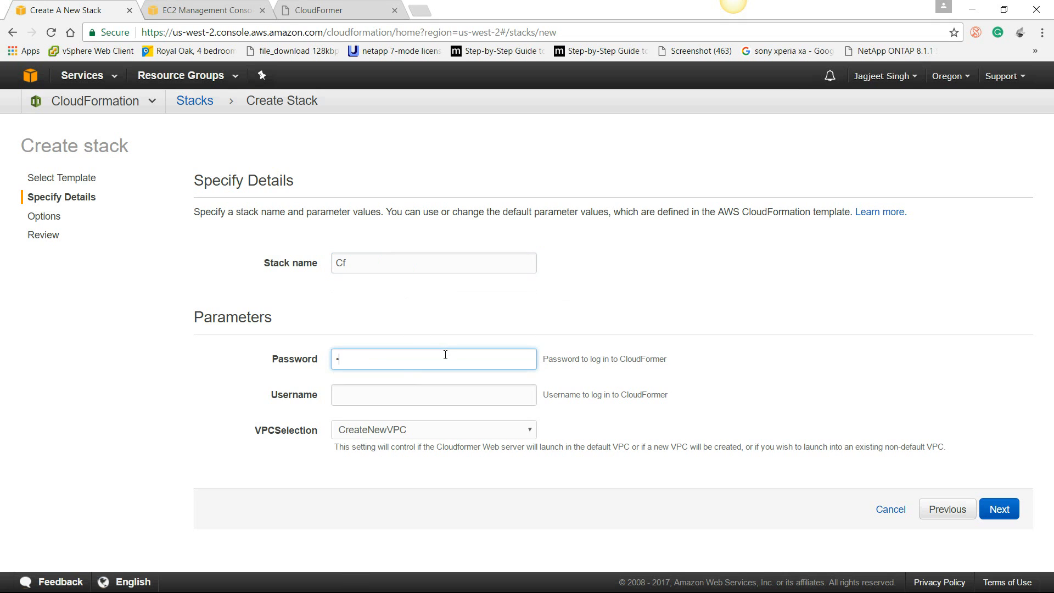
pyautogui.write('••••••••')
pyautogui.press('Tab')
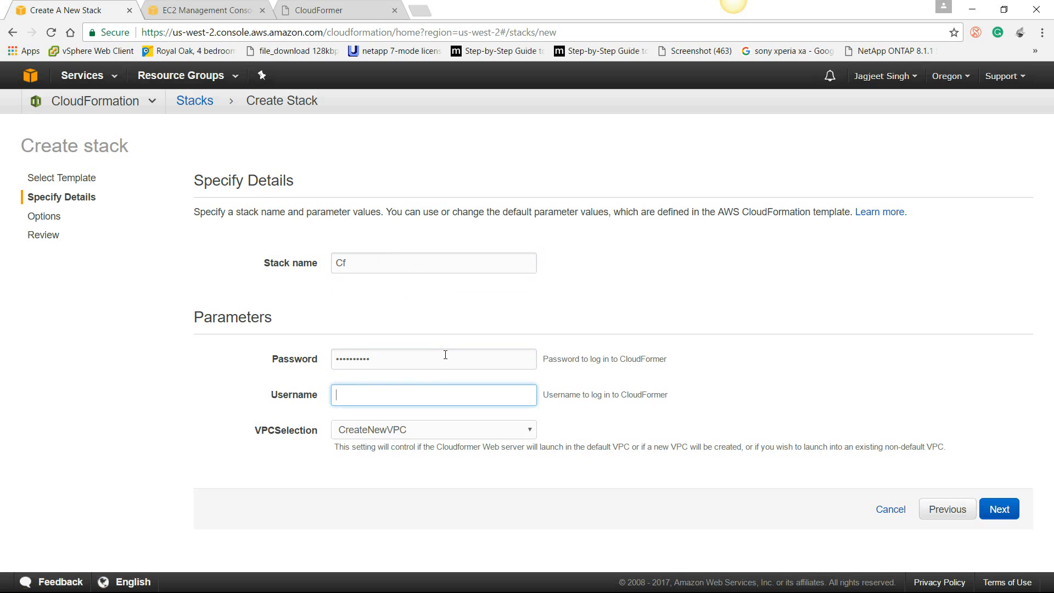
pyautogui.write('CF')
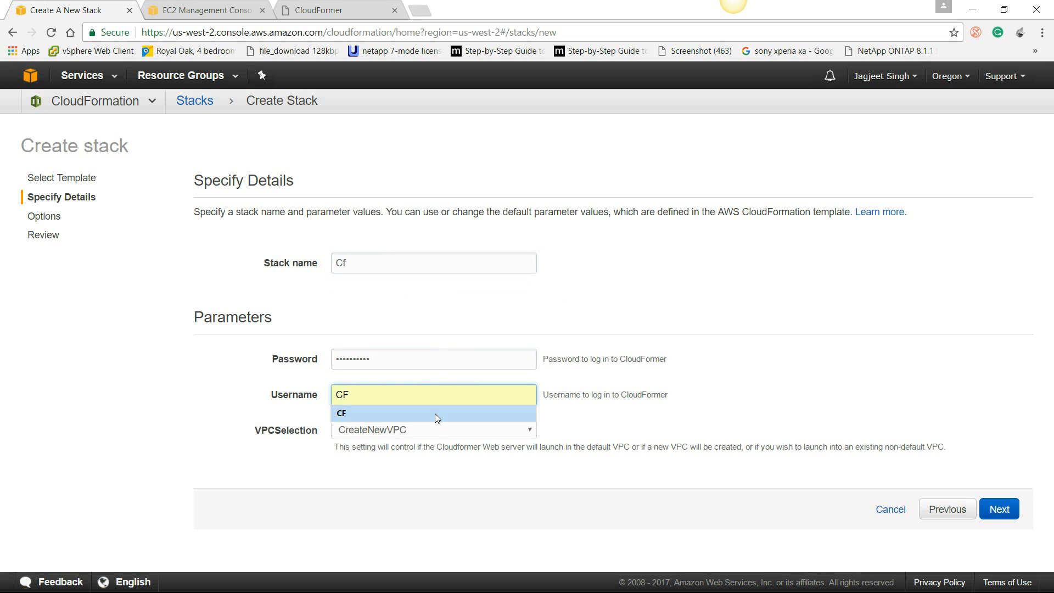
pyautogui.click(435, 414)
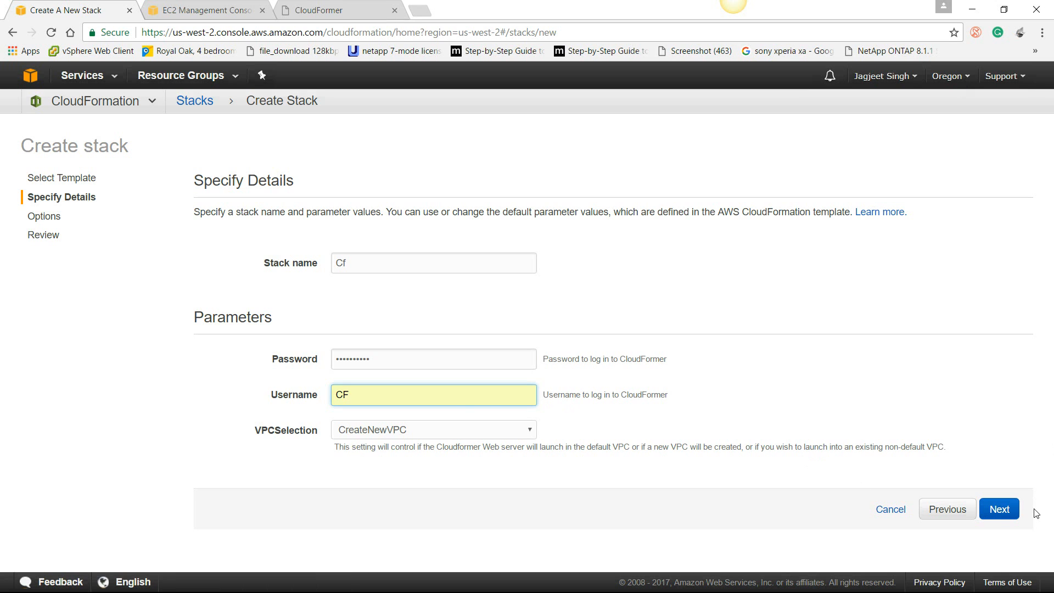
pyautogui.click(1000, 510)
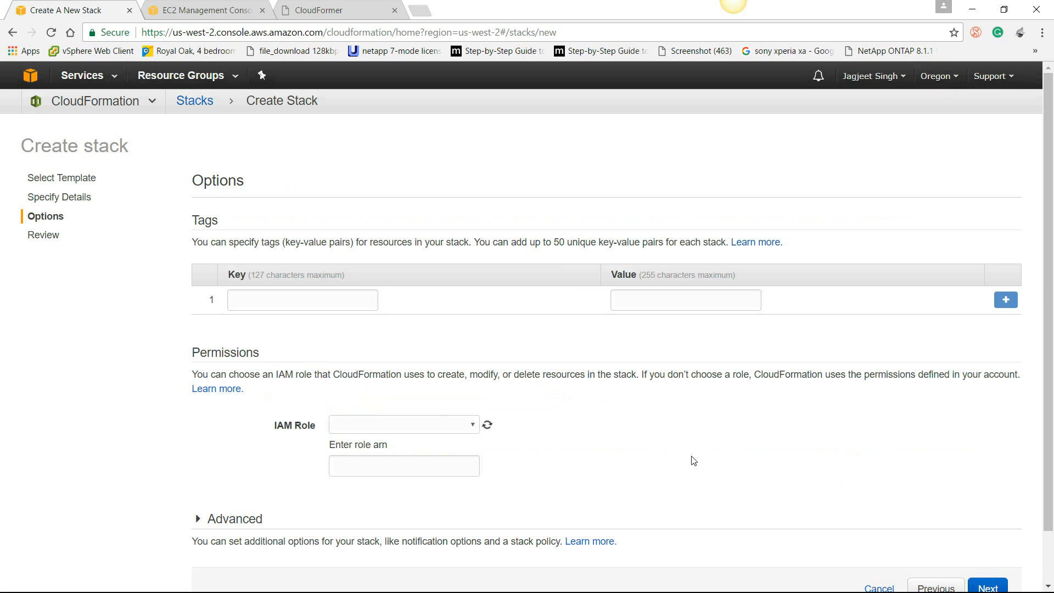
# - Leave the stack options blank, acknowledge the IAM resource creation on the review page, and cancel the new stack
pyautogui.scroll(-1, 823, 430)
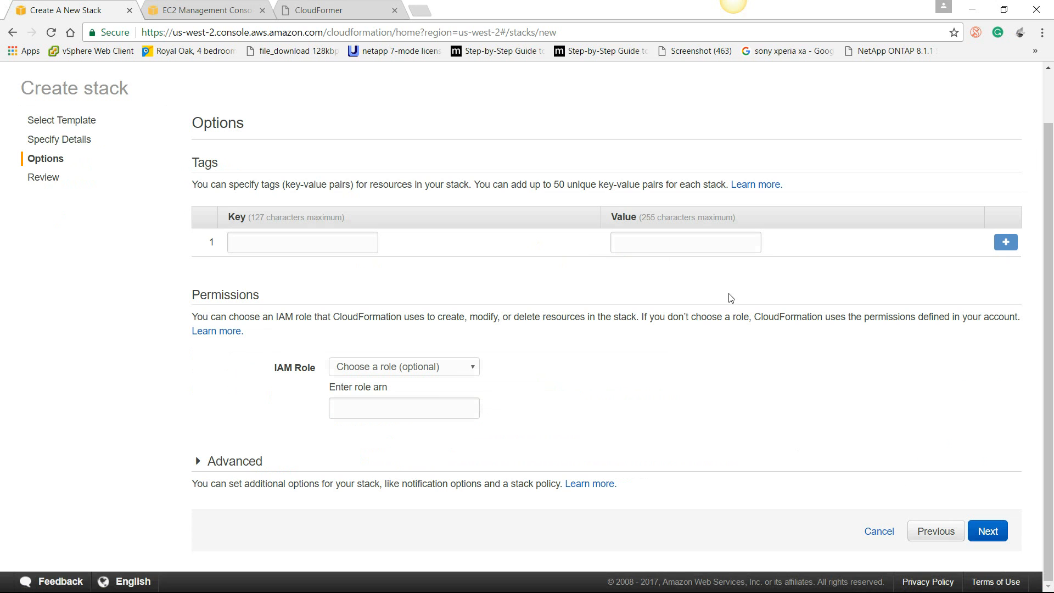
pyautogui.click(988, 531)
pyautogui.scroll(-5, 675, 414)
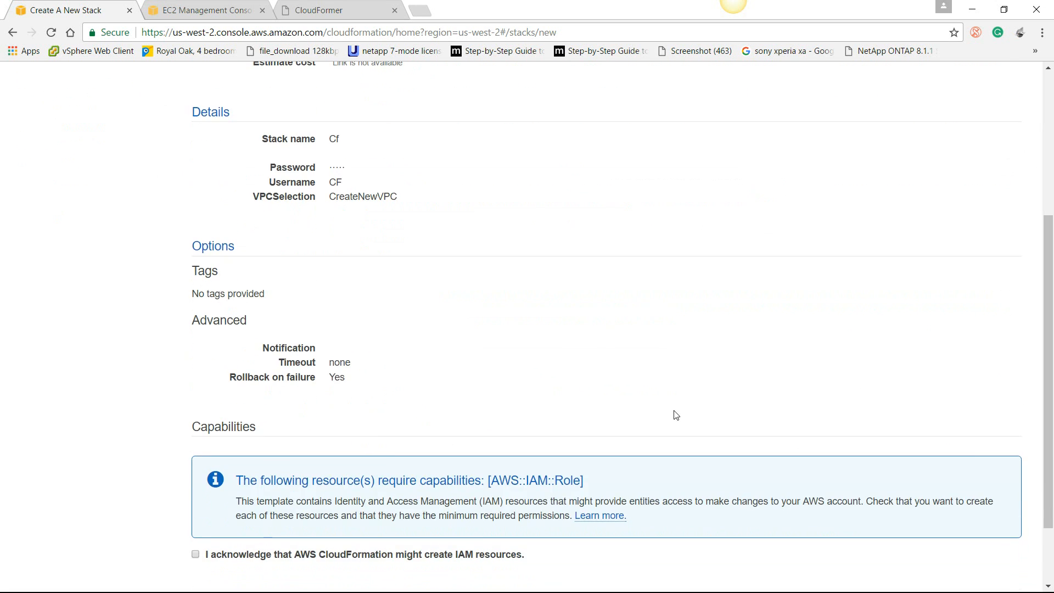
pyautogui.click(195, 466)
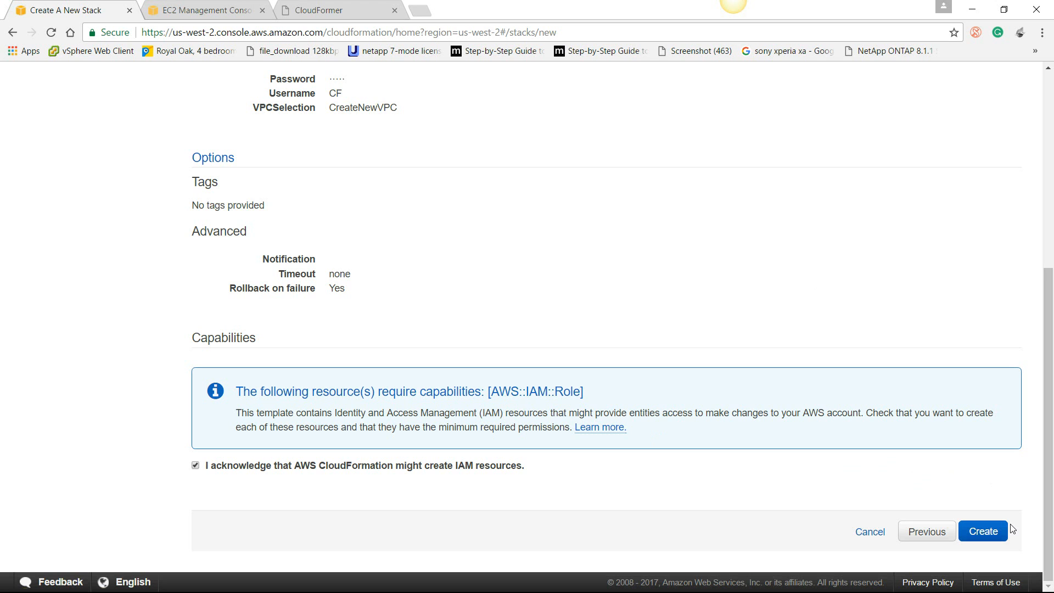
pyautogui.click(870, 532)
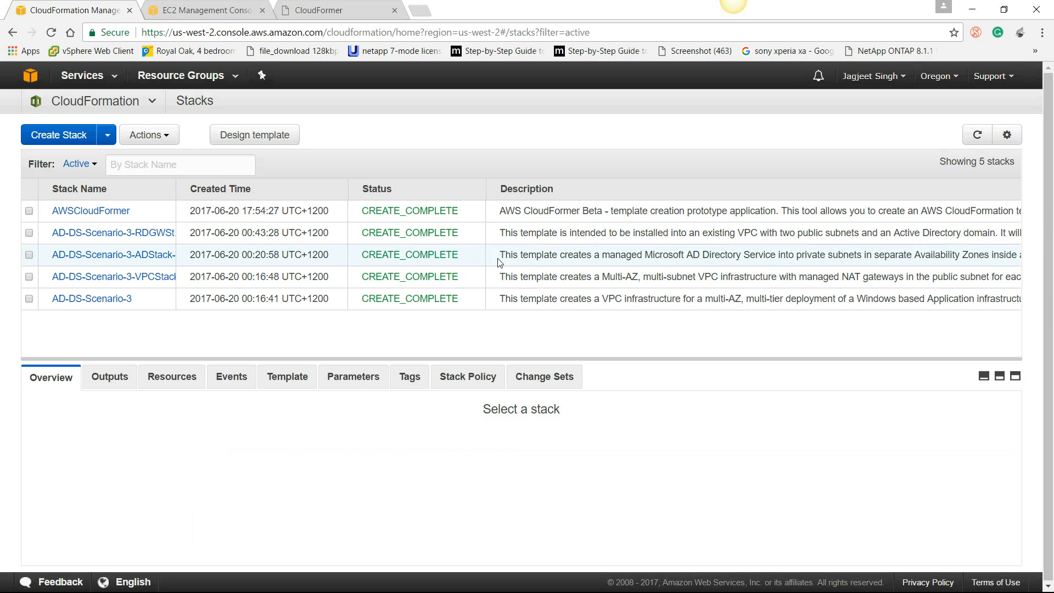
# - Examine the AWSCloudFormer stack's output URL, the running instances in the EC2 console and the CloudFormer web page
pyautogui.click(144, 211)
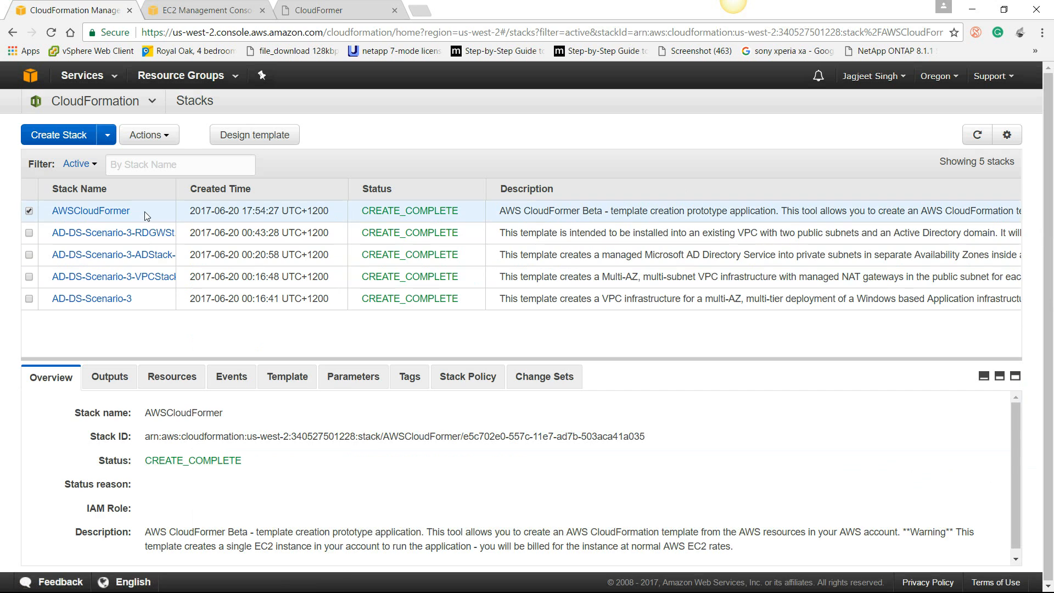
pyautogui.click(112, 383)
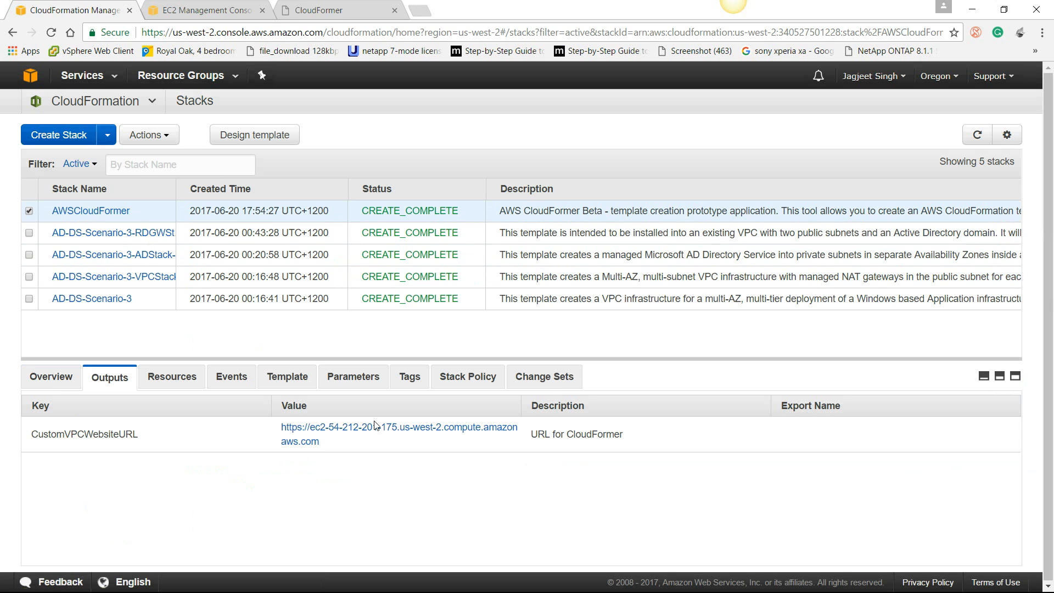
pyautogui.click(250, 11)
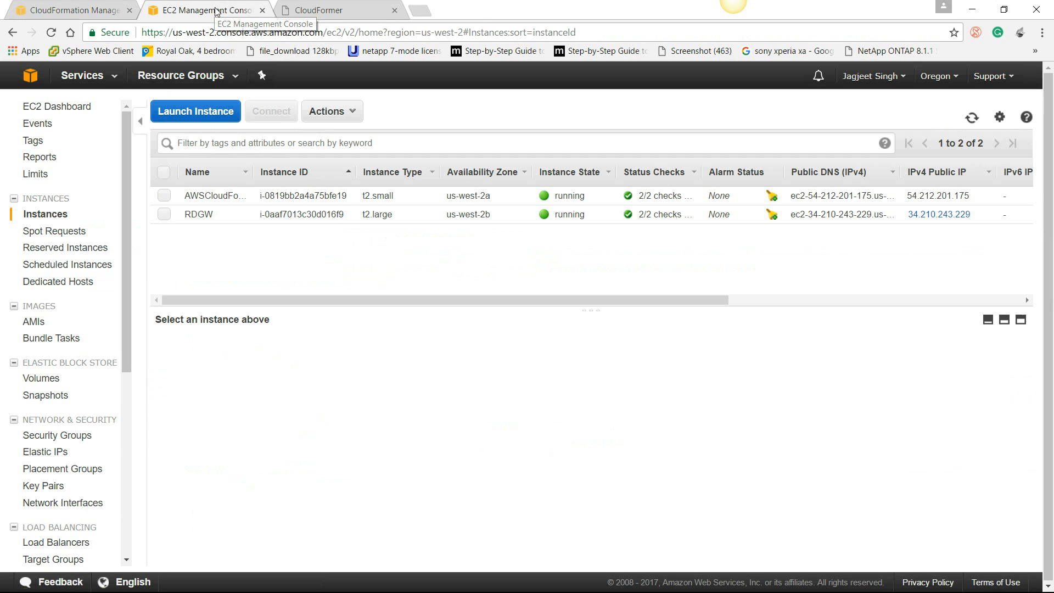
pyautogui.click(318, 11)
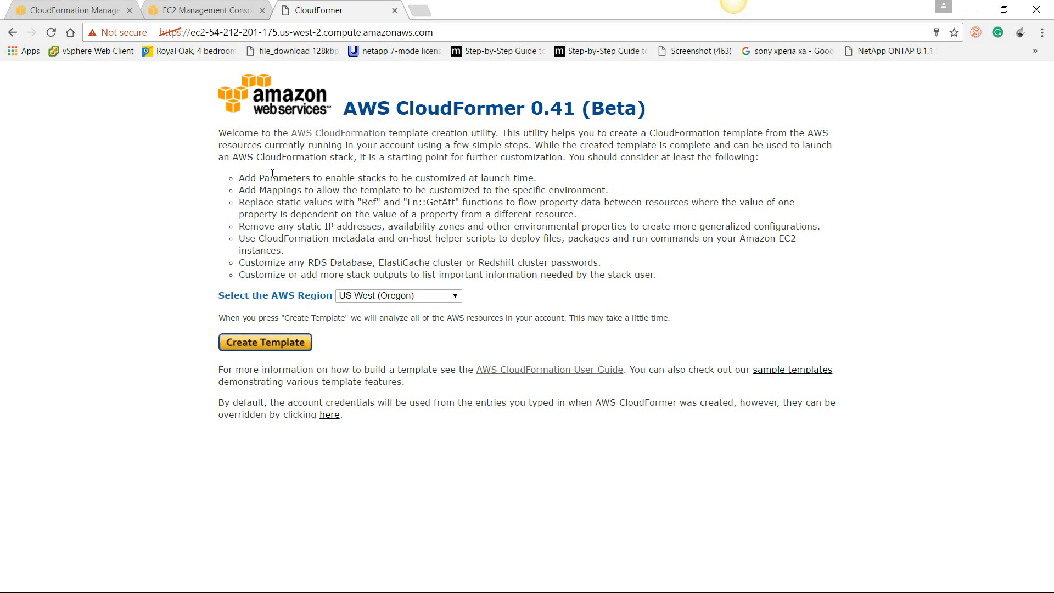
pyautogui.click(205, 8)
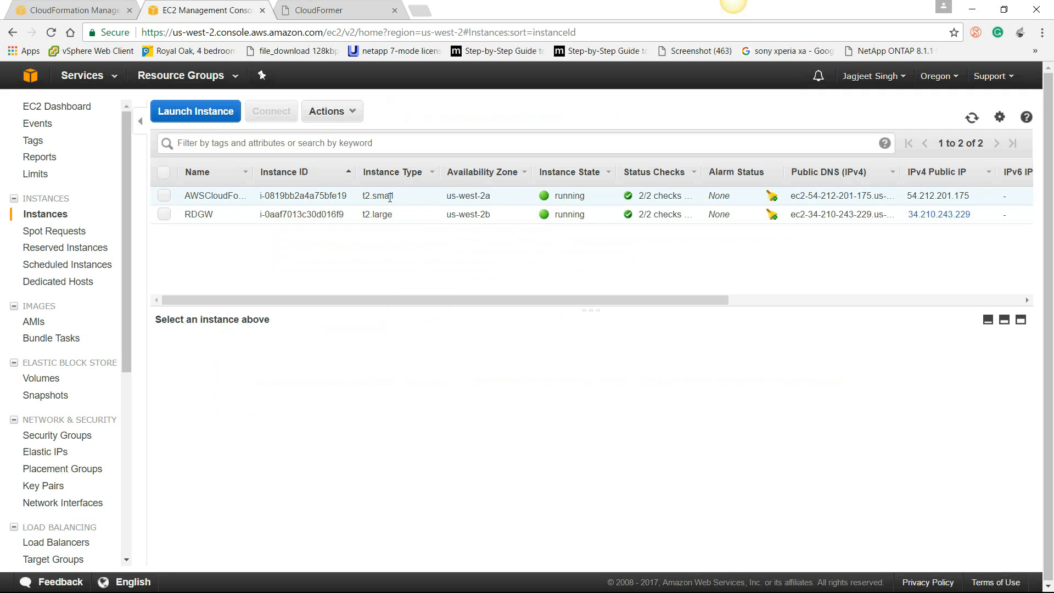
# - Create a new template in the CloudFormer web tool with the description "vpc template"
pyautogui.click(324, 10)
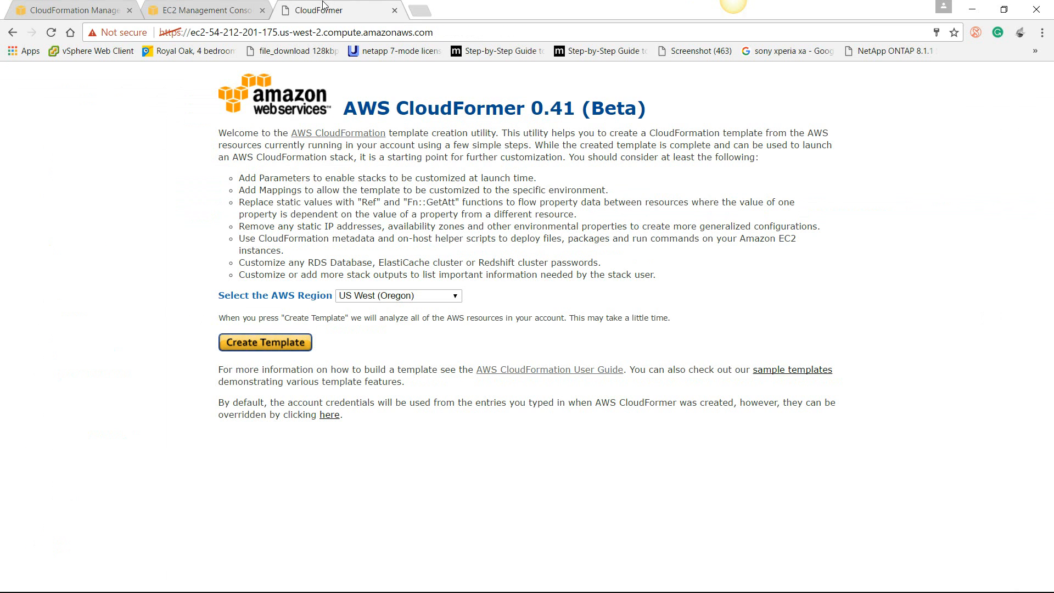
pyautogui.click(261, 347)
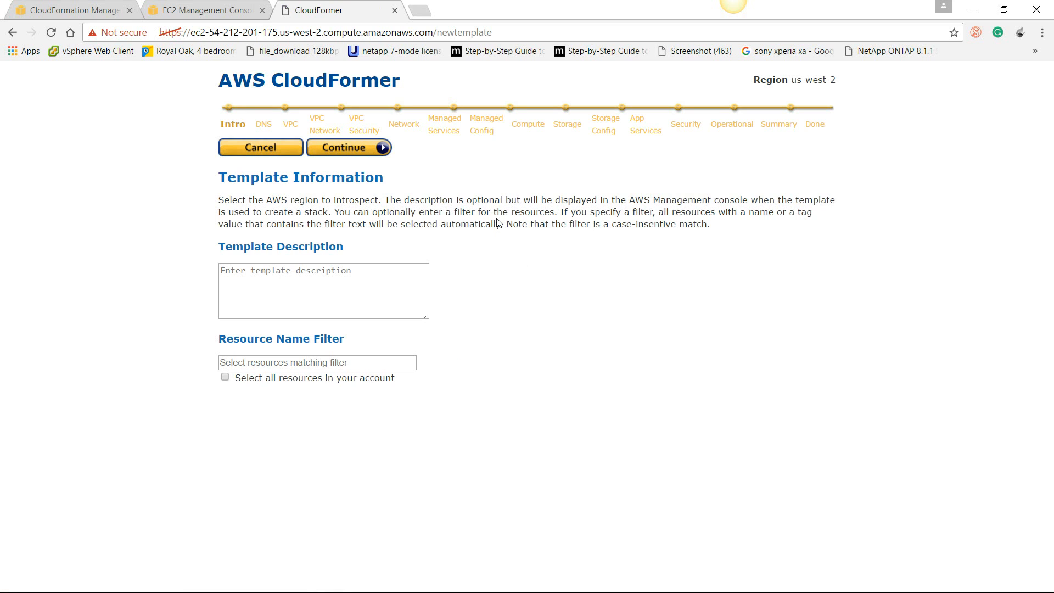
pyautogui.click(372, 287)
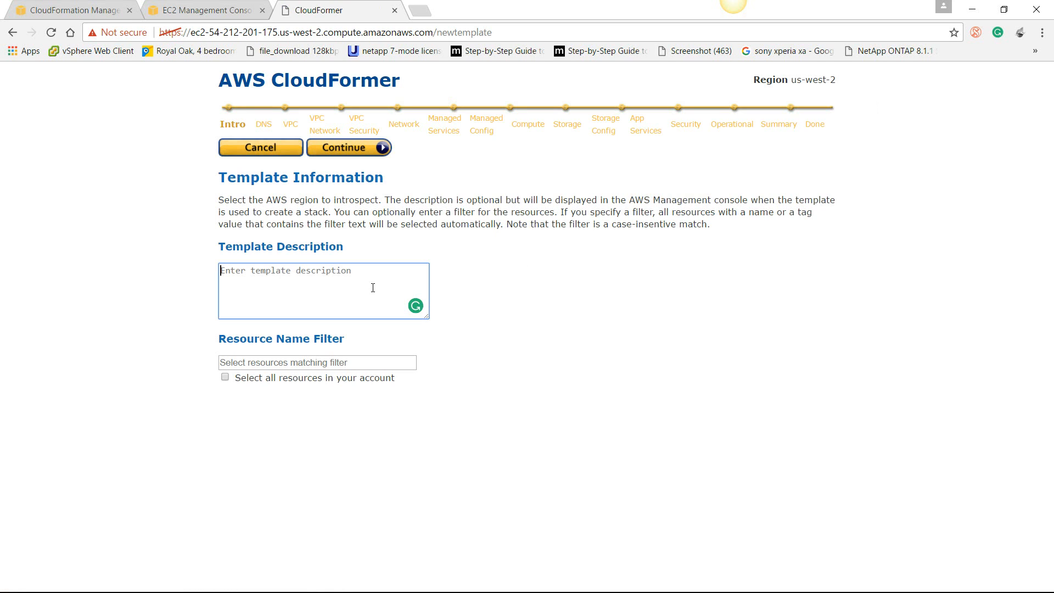
pyautogui.write('vpc template')
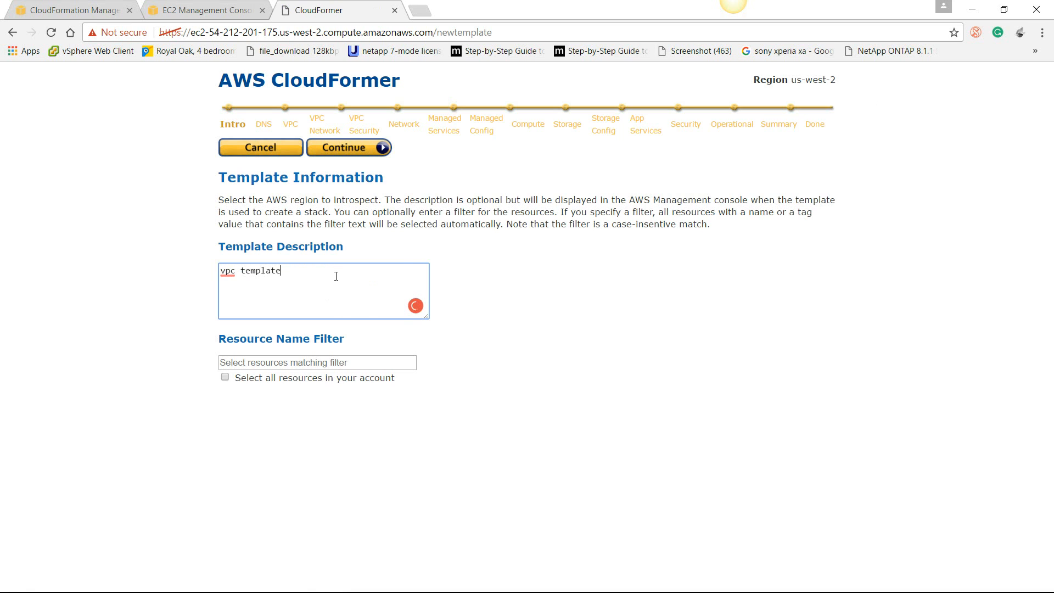
pyautogui.click(347, 146)
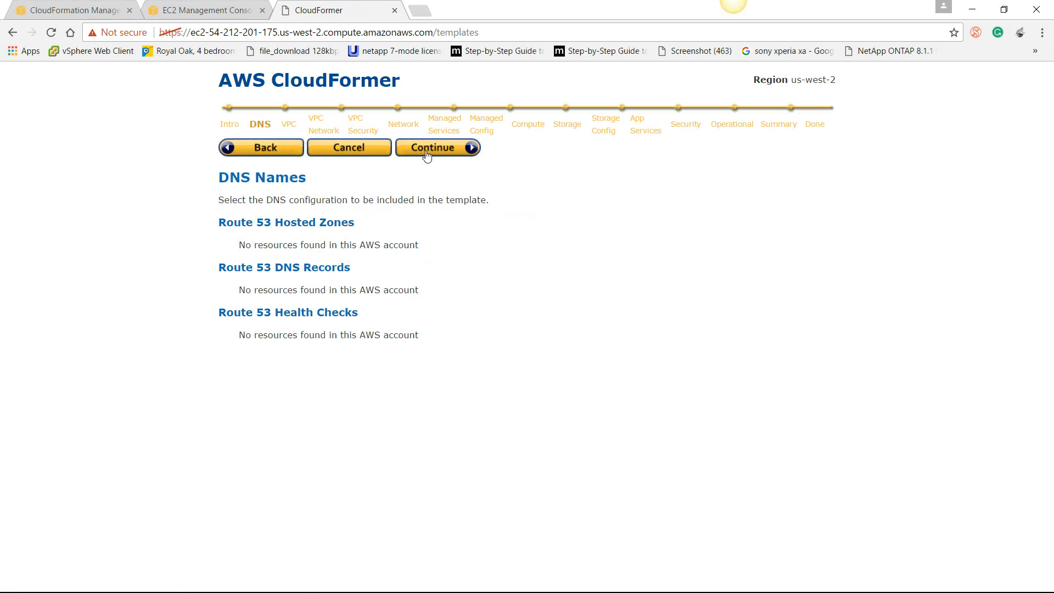
# - Skip the DNS resources and include vpc-88c228ee in the template
pyautogui.click(427, 156)
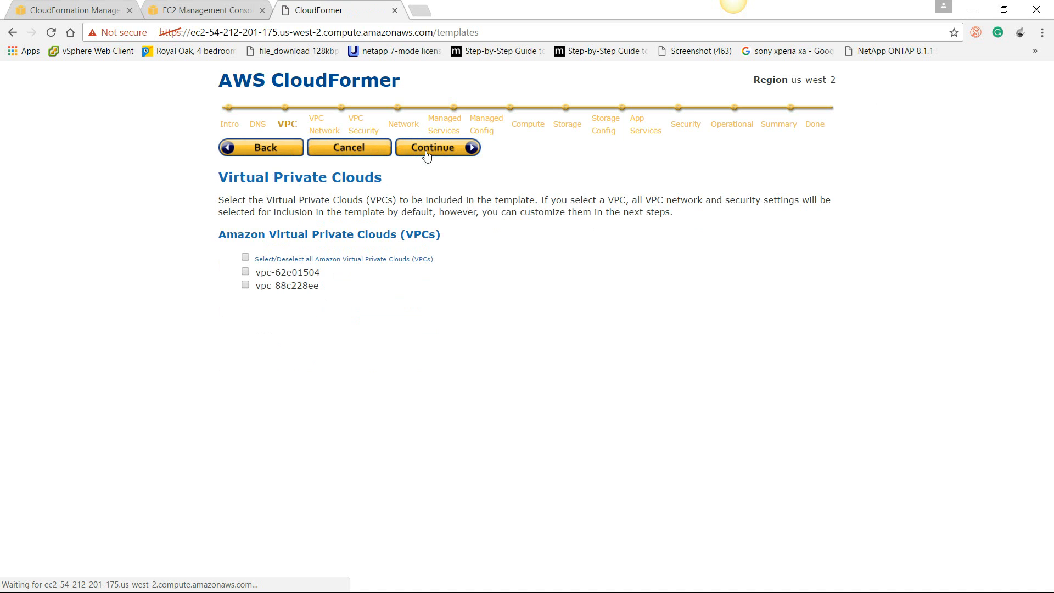
pyautogui.moveTo(294, 287)
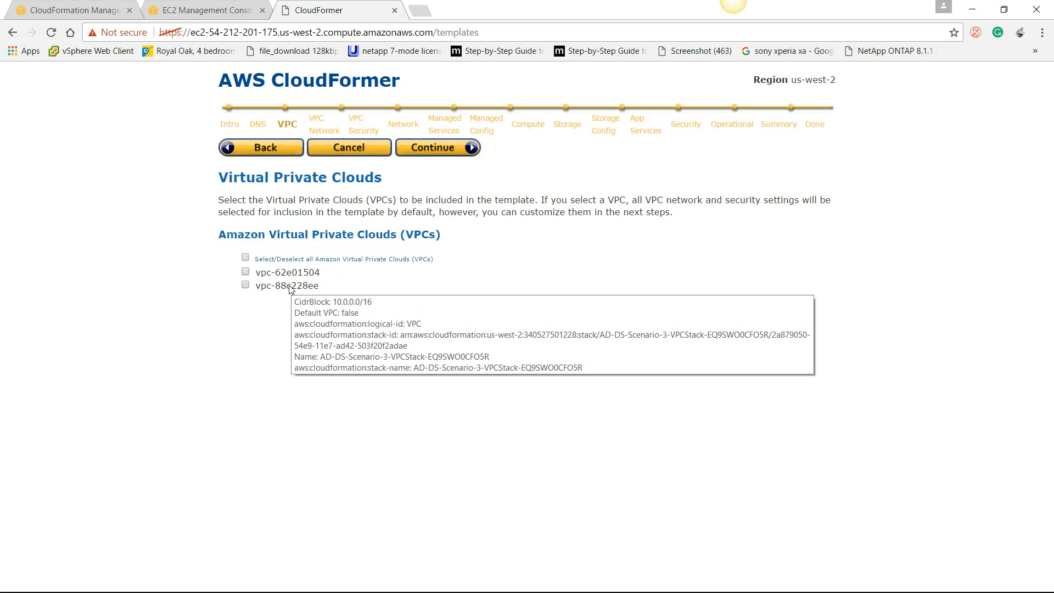
pyautogui.click(245, 286)
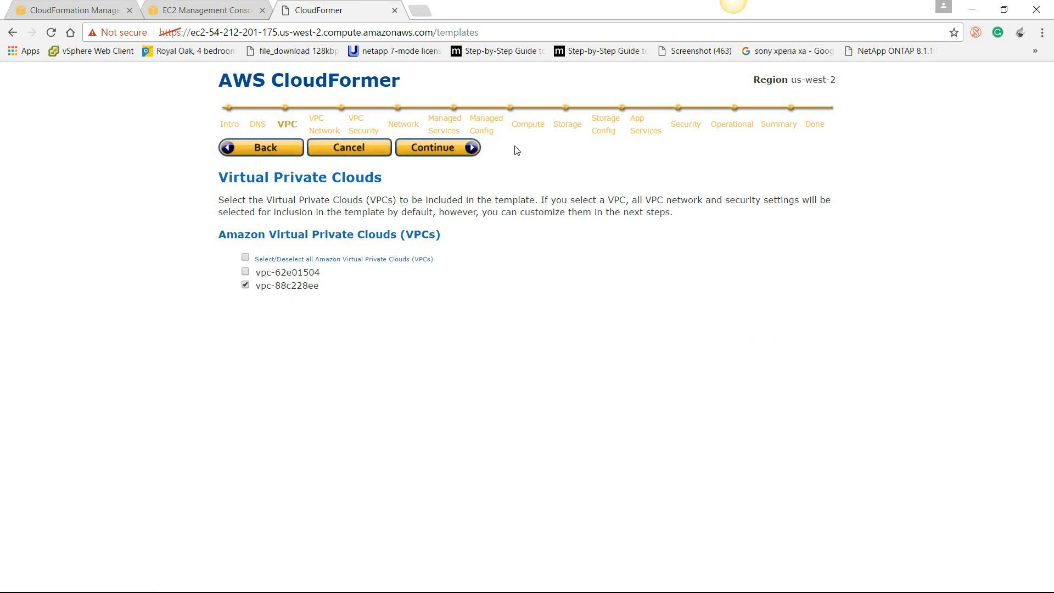
pyautogui.click(444, 155)
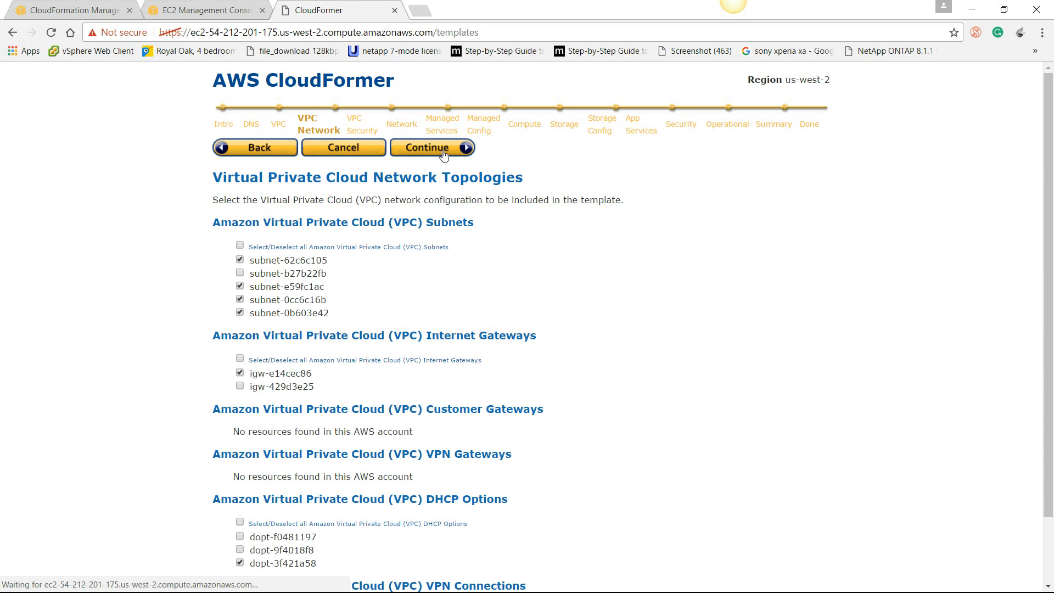
# - Accept the selected VPC network, VPC security and Elastic IP resources, and proceed to the managed services
pyautogui.scroll(-2, 441, 280)
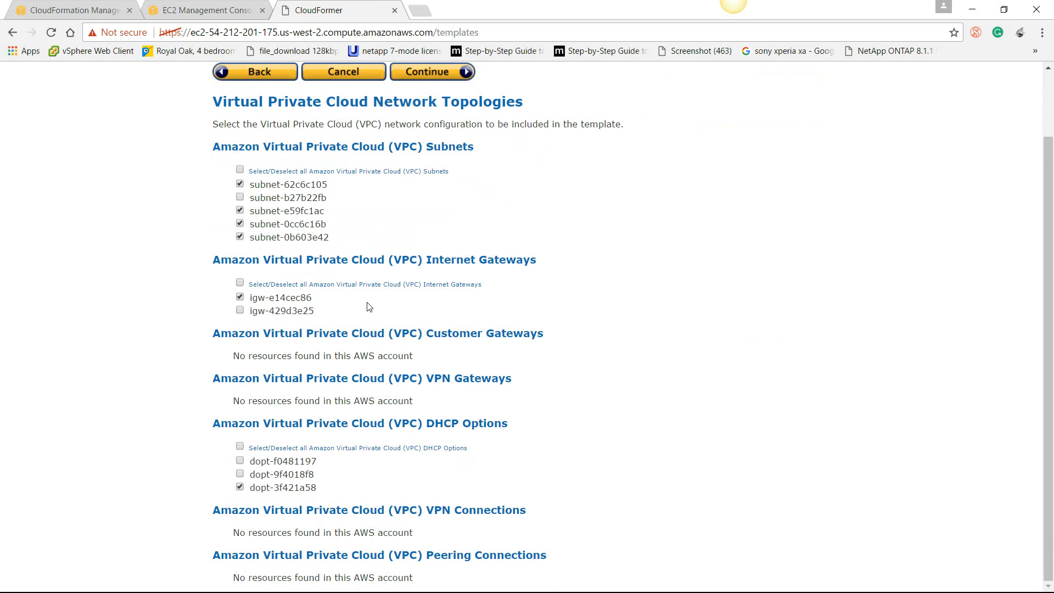
pyautogui.scroll(1, 489, 168)
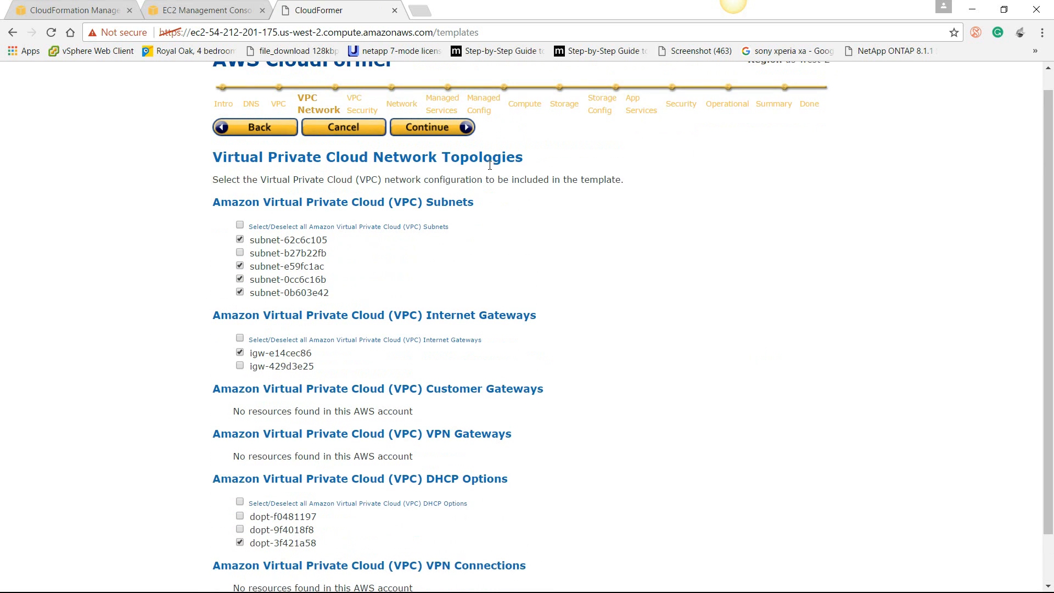
pyautogui.scroll(1, 489, 165)
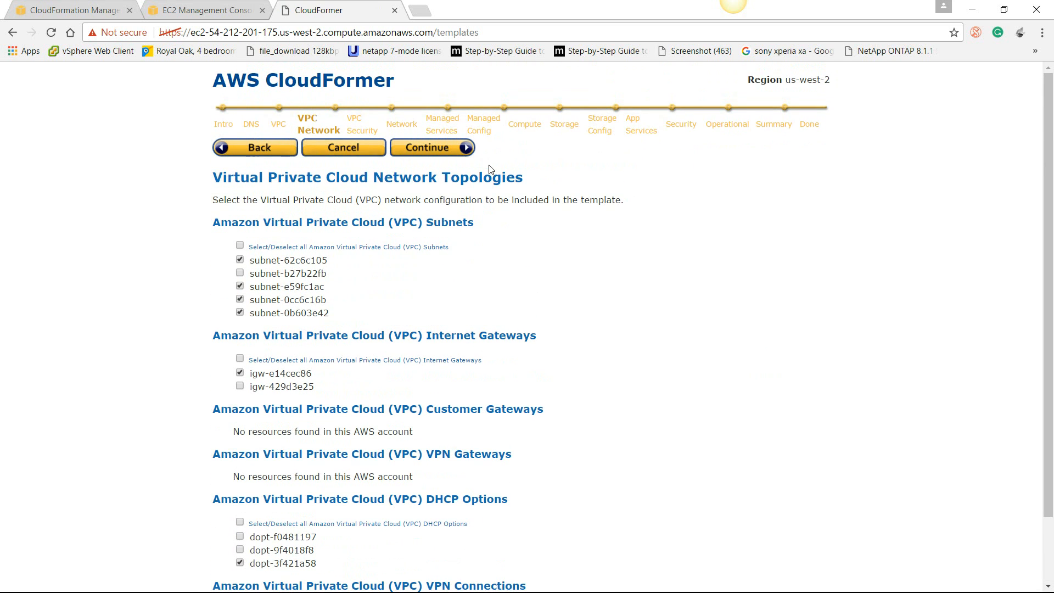
pyautogui.click(441, 156)
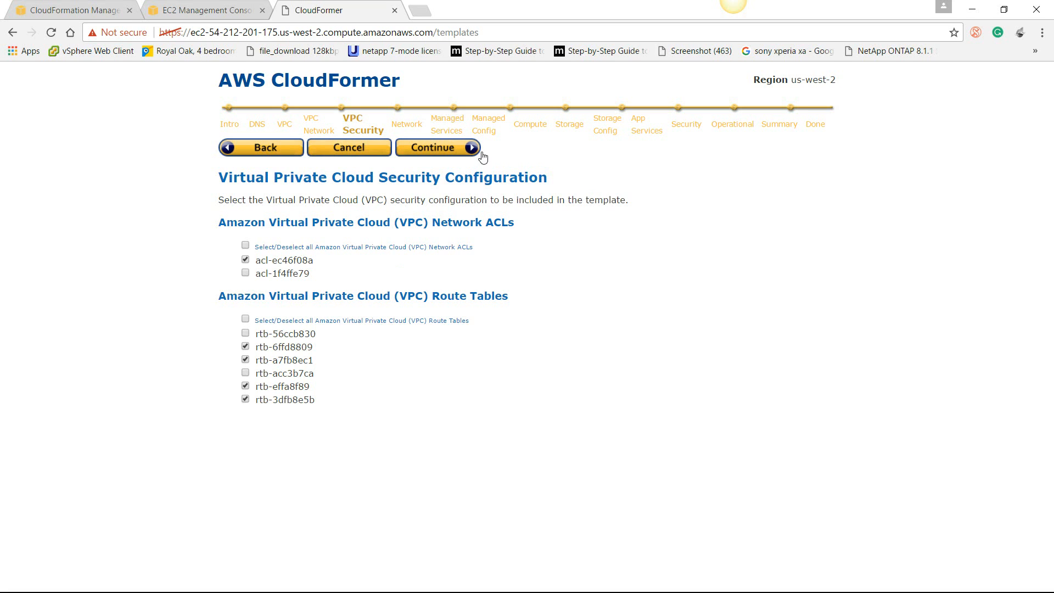
pyautogui.click(461, 148)
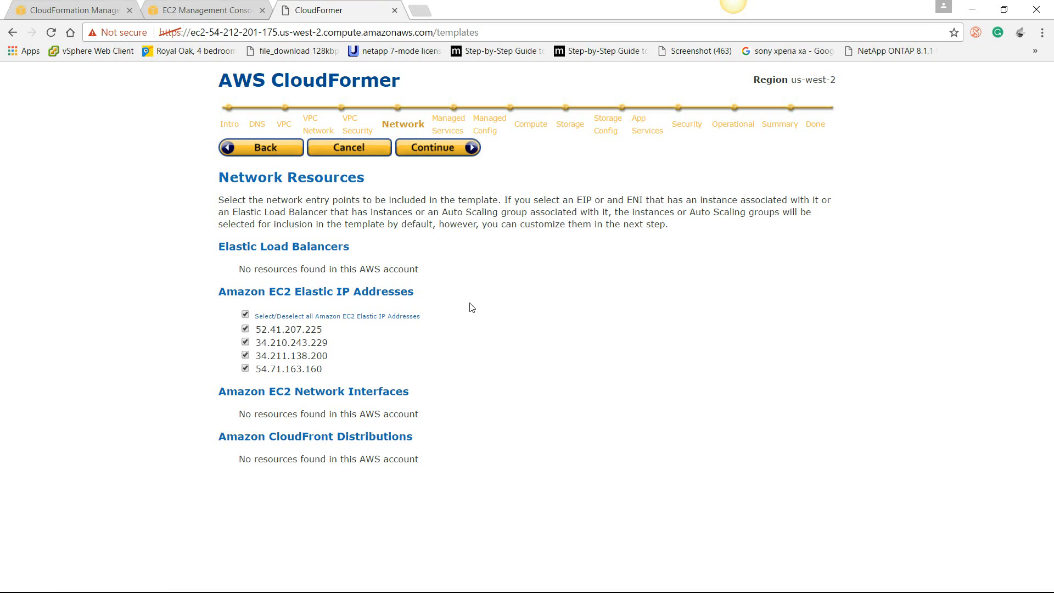
pyautogui.click(444, 147)
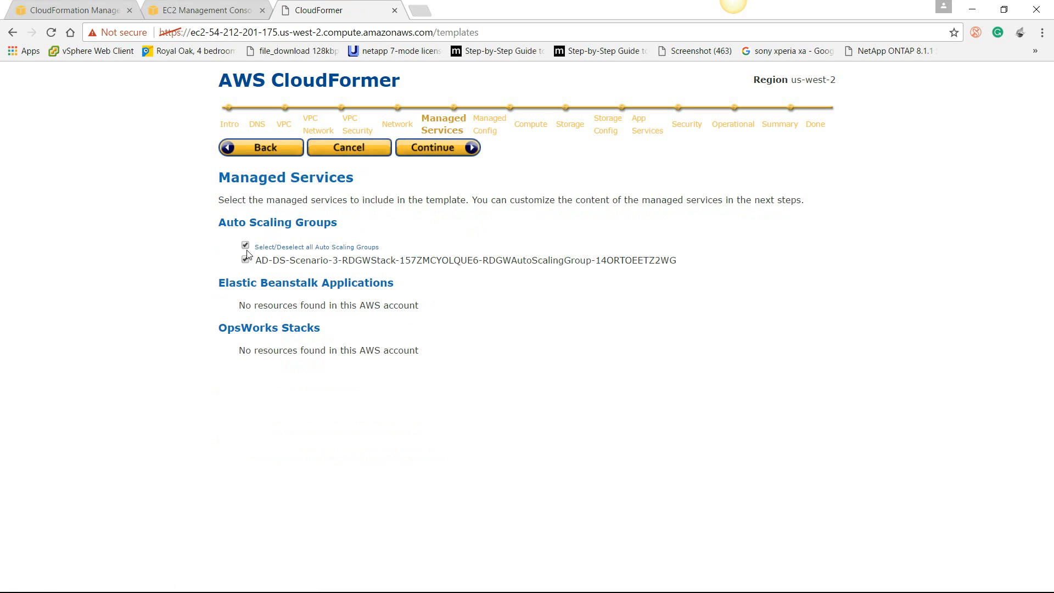
# - Accept the preselected Auto Scaling group, launch configuration and EC2 security groups, and proceed through the remaining resource pages to the summary
pyautogui.click(445, 153)
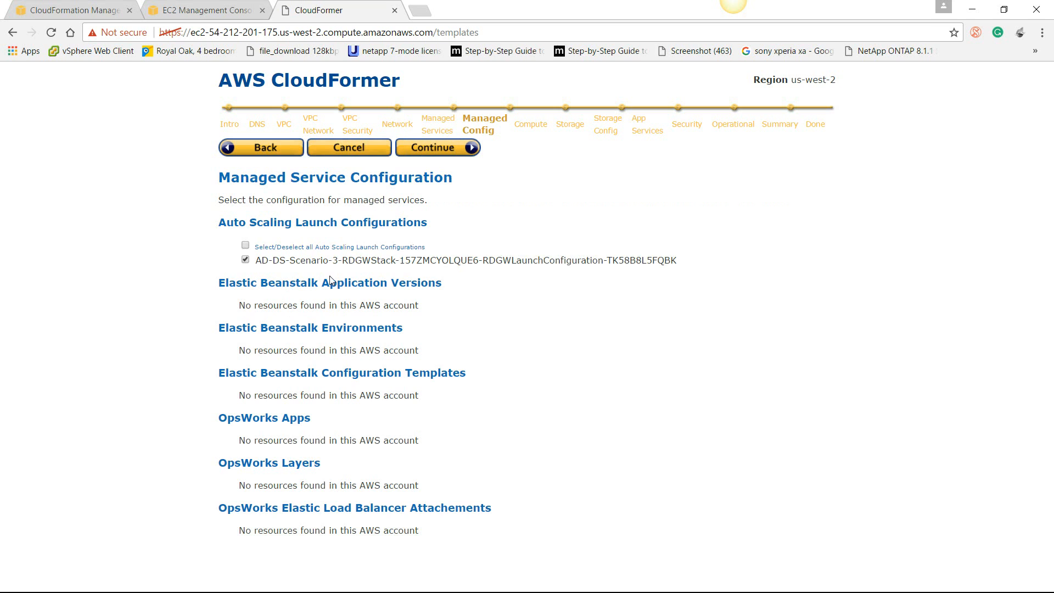
pyautogui.click(433, 148)
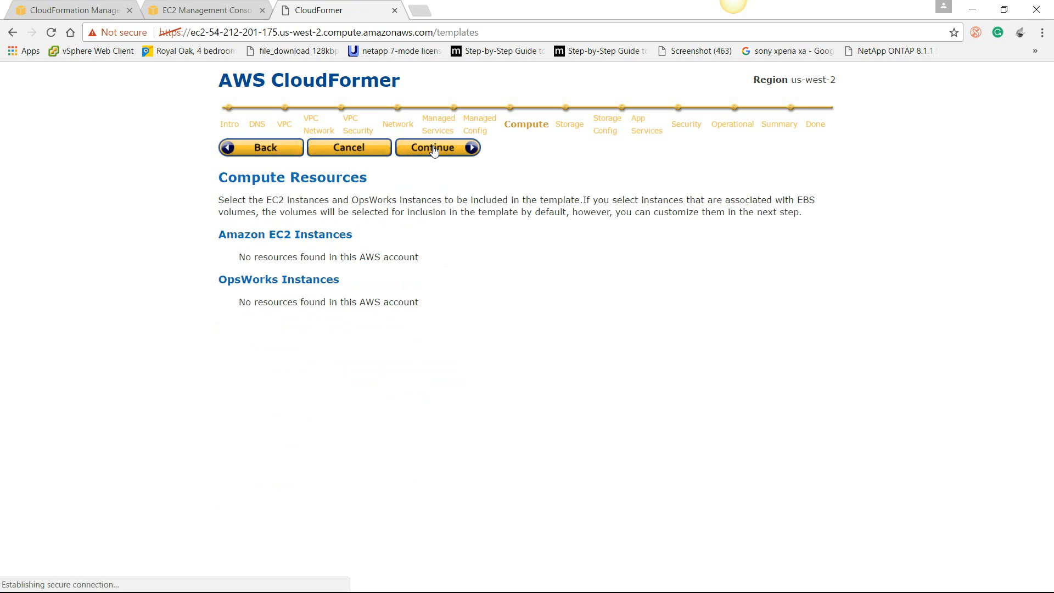
pyautogui.click(433, 149)
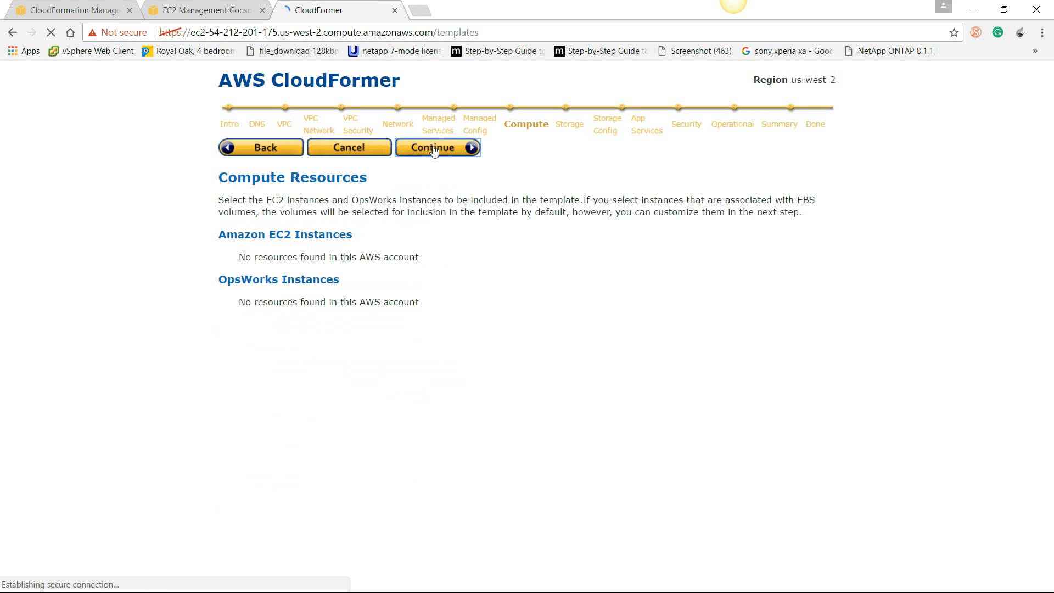
pyautogui.click(434, 149)
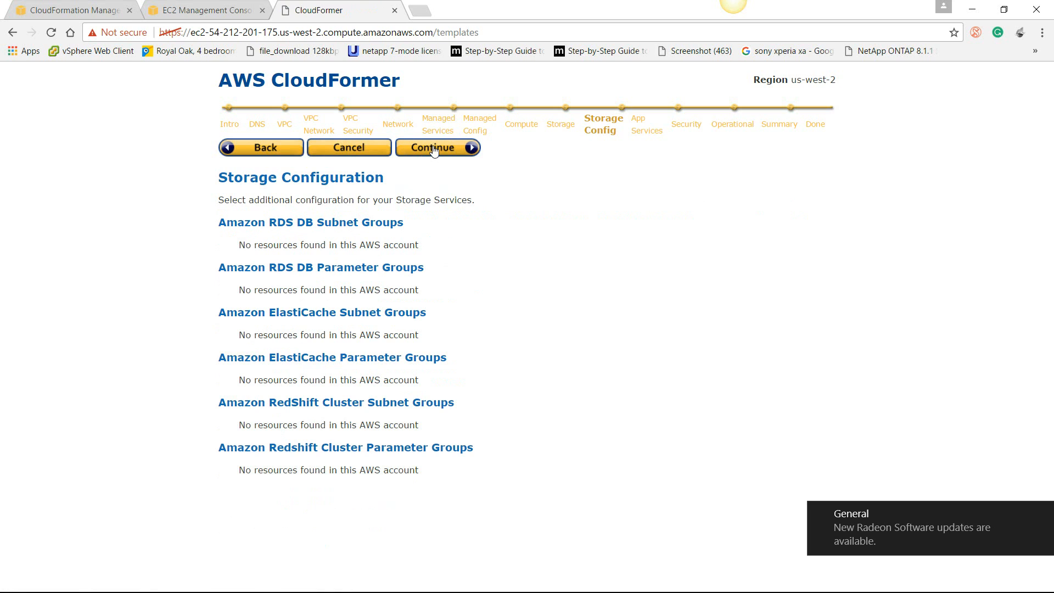
pyautogui.click(434, 149)
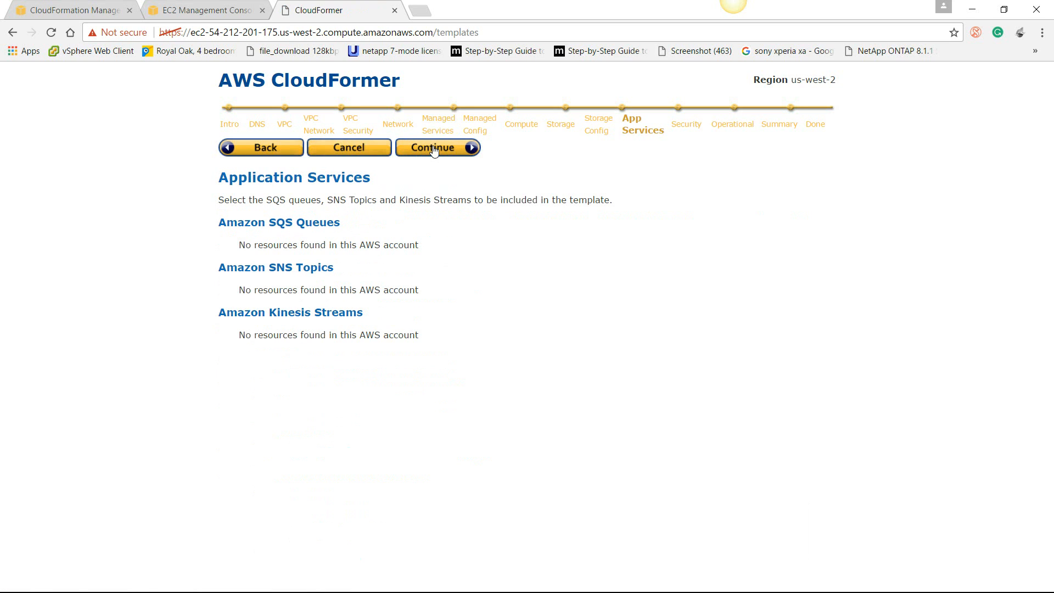
pyautogui.click(434, 148)
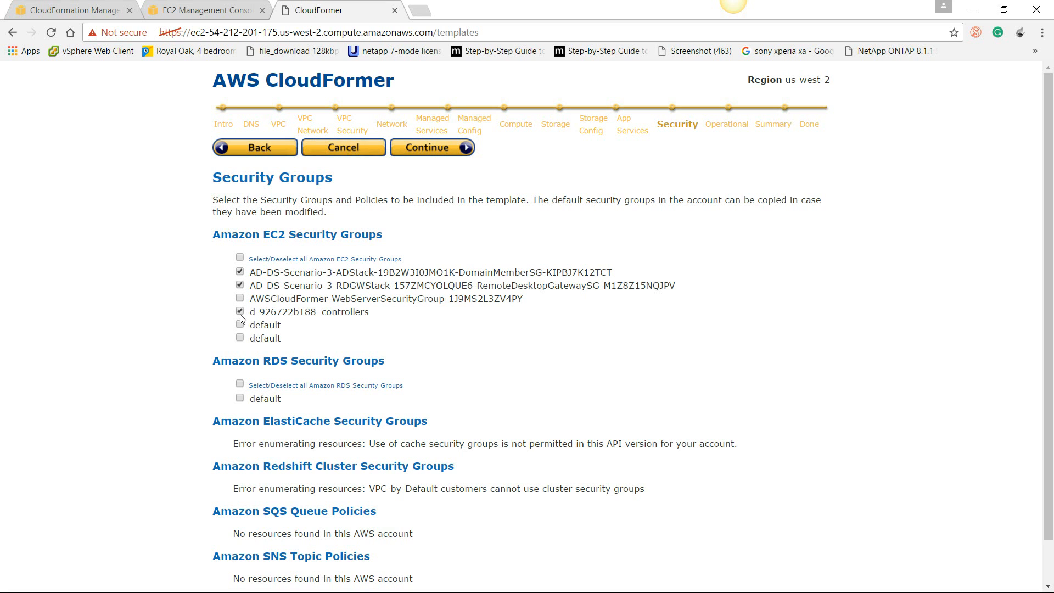
pyautogui.click(440, 153)
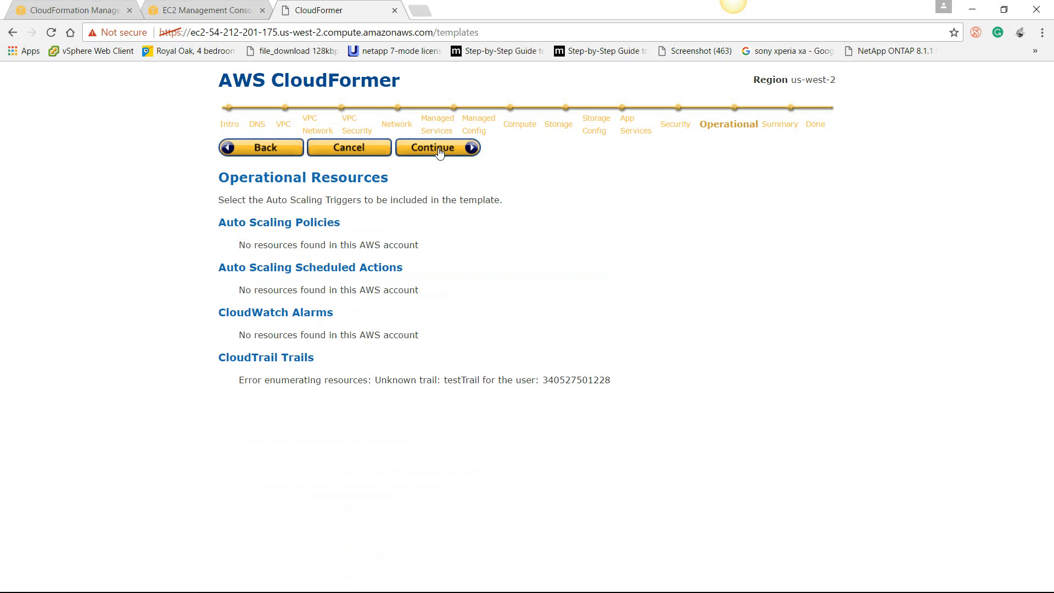
pyautogui.click(439, 153)
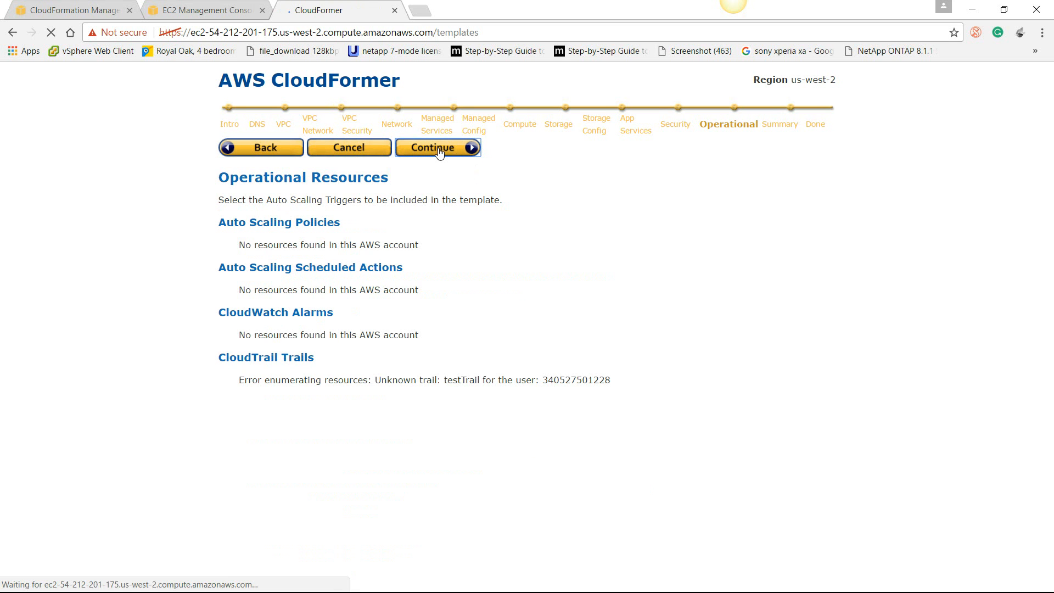
# - Review the summary of the selected resources and generate the CloudFormation template
pyautogui.scroll(-2, 492, 278)
pyautogui.scroll(-3, 492, 281)
pyautogui.scroll(4, 493, 281)
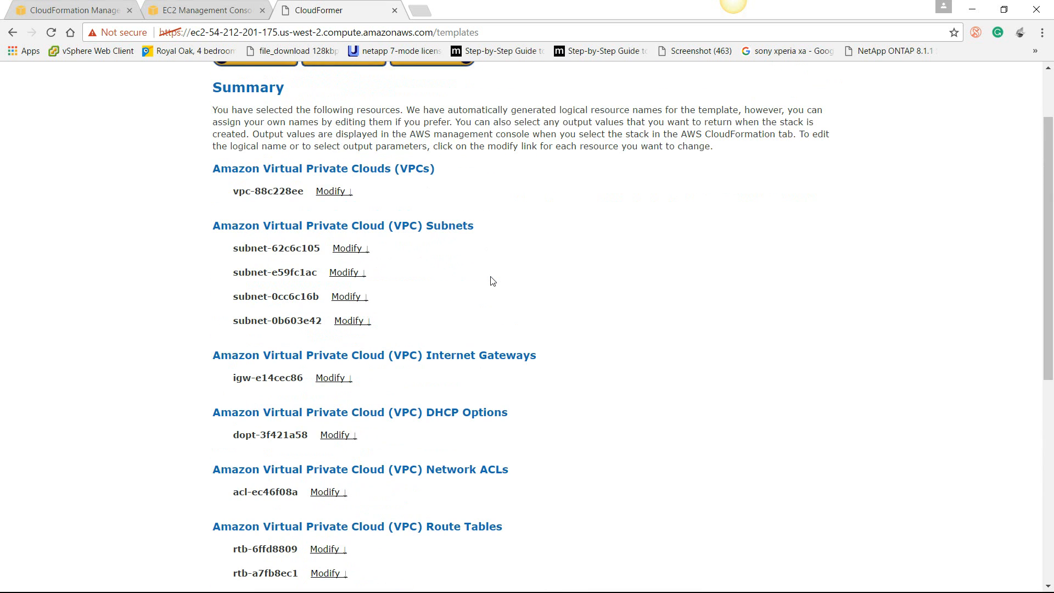
pyautogui.scroll(-7, 493, 281)
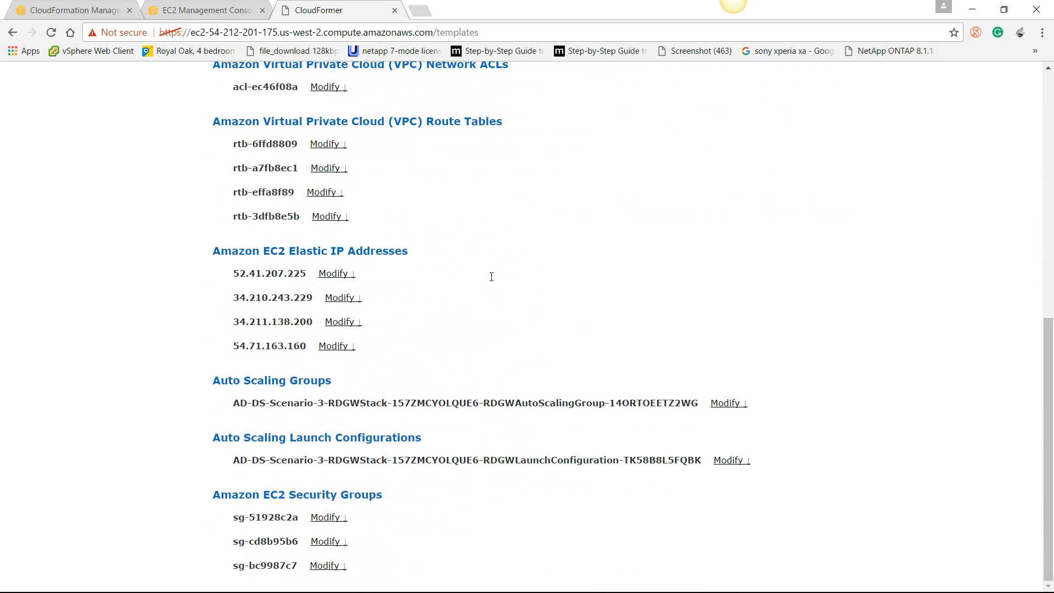
pyautogui.scroll(9, 493, 281)
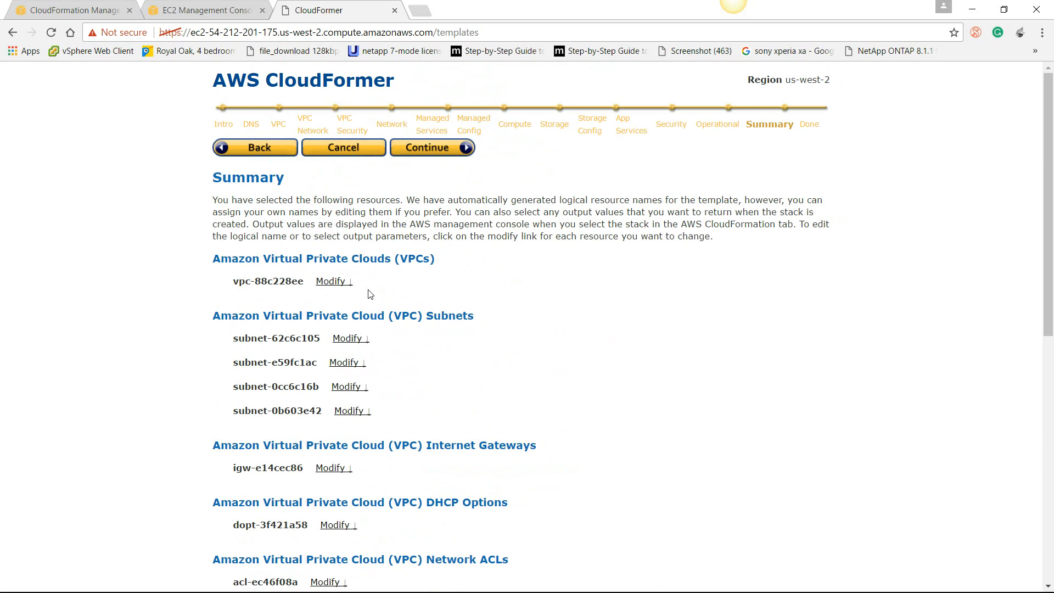
pyautogui.click(435, 156)
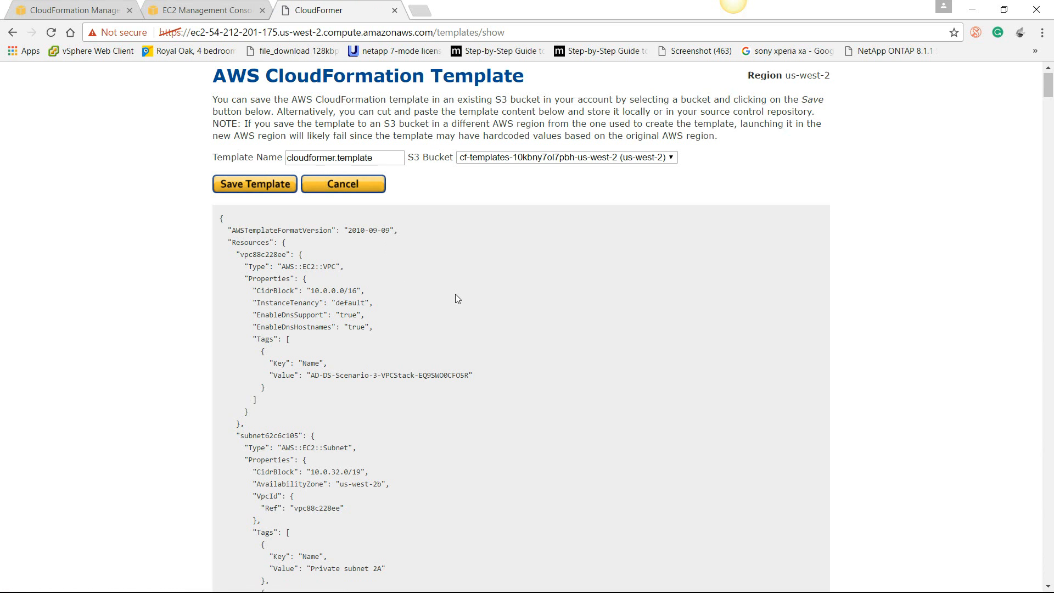
# - Save the generated template as newtemplatesource.template in the S3 bucket cf-templates-10kbny7ol7pbh-us-west-2
pyautogui.scroll(-3, 456, 295)
pyautogui.scroll(-20, 456, 295)
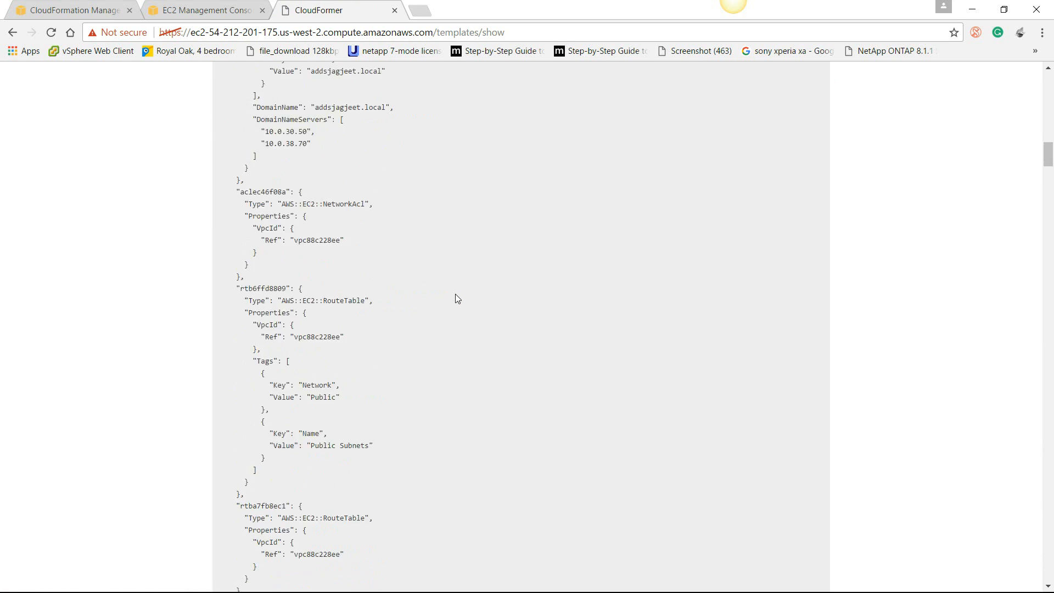
pyautogui.rightClick(456, 298)
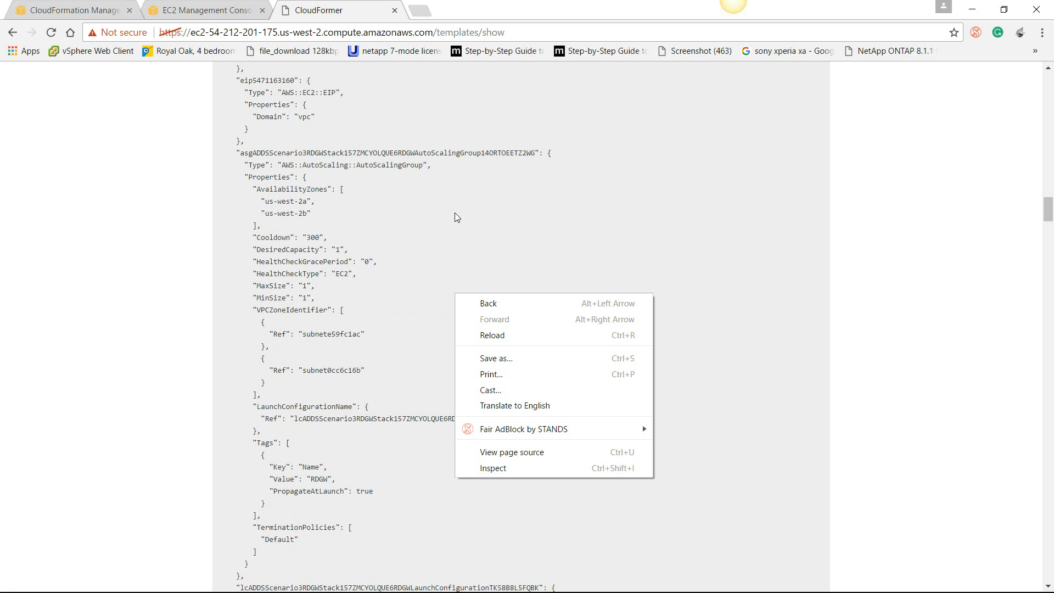
pyautogui.scroll(20, 456, 217)
pyautogui.scroll(15, 455, 217)
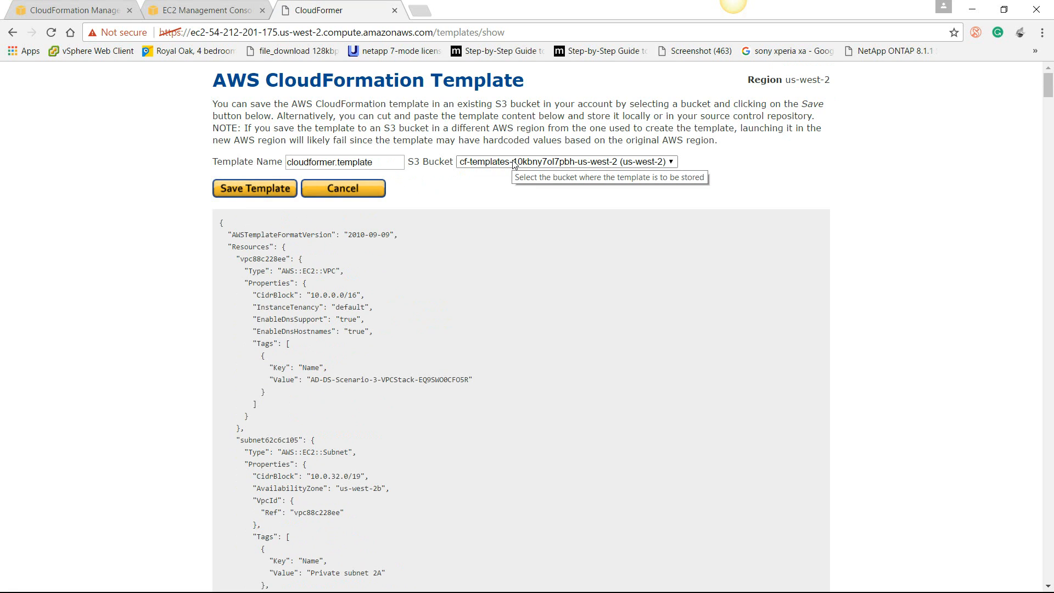
pyautogui.click(383, 166)
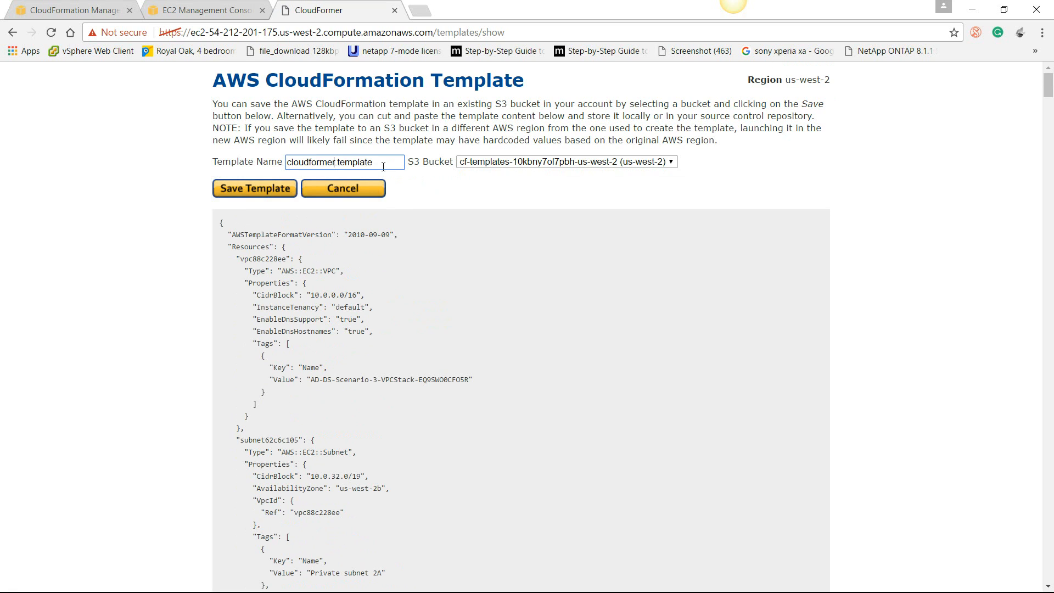
pyautogui.press('BackSpace')
pyautogui.press('BackSpace')
pyautogui.press('BackSpace')
pyautogui.press('BackSpace')
pyautogui.press('BackSpace')
pyautogui.press('BackSpace')
pyautogui.press('BackSpace')
pyautogui.press('BackSpace')
pyautogui.press('BackSpace')
pyautogui.press('BackSpace')
pyautogui.press('BackSpace')
pyautogui.write('newte')
pyautogui.press('BackSpace')
pyautogui.write('templatesource')
pyautogui.click(275, 193)
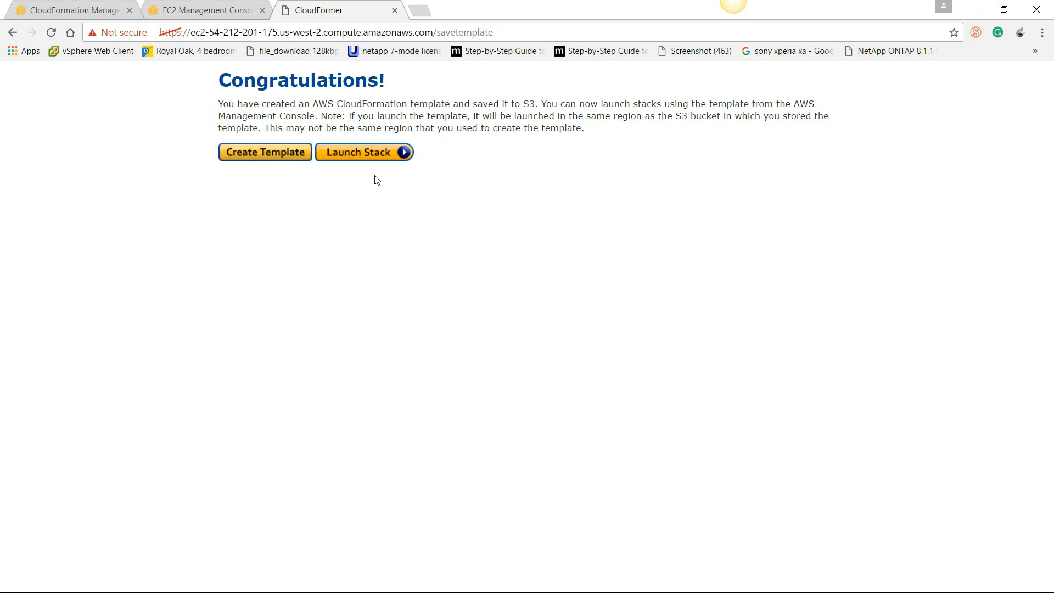
# - Close the EC2 console and CloudFormer pages and return to the CloudFormation stacks page
pyautogui.click(262, 11)
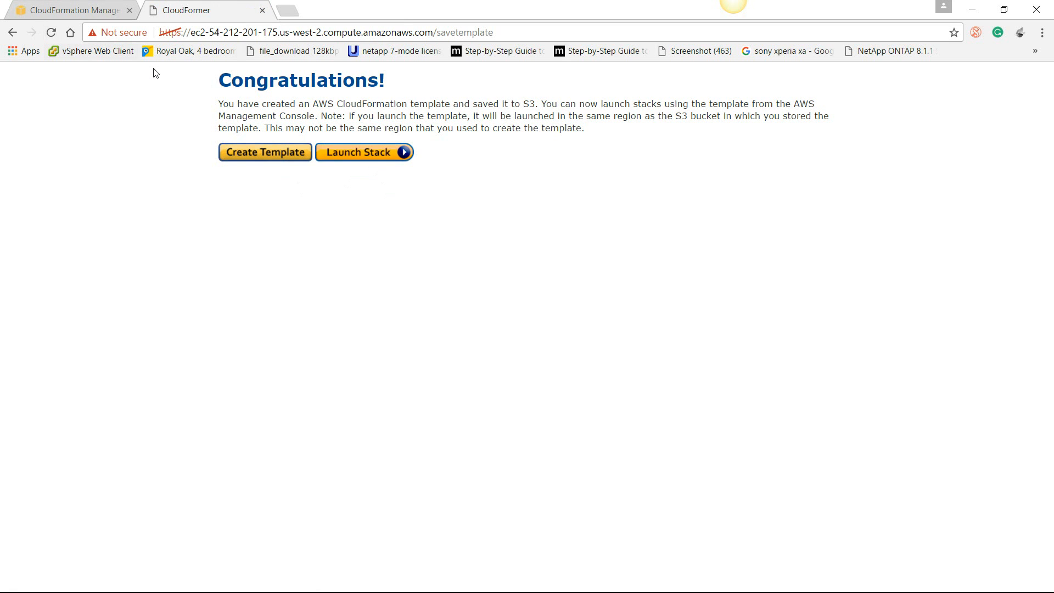
pyautogui.click(69, 9)
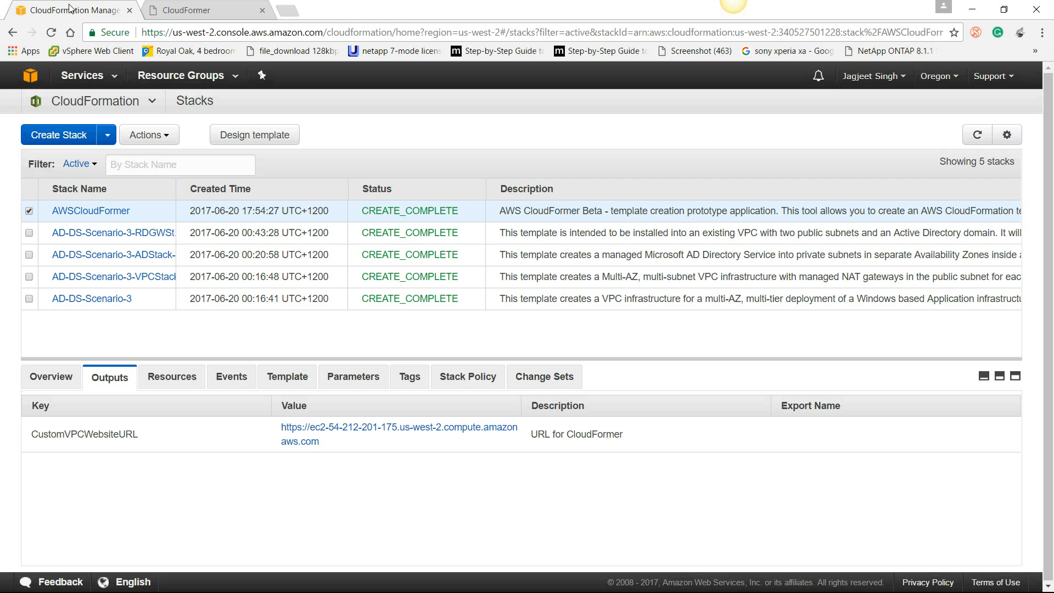
pyautogui.click(263, 9)
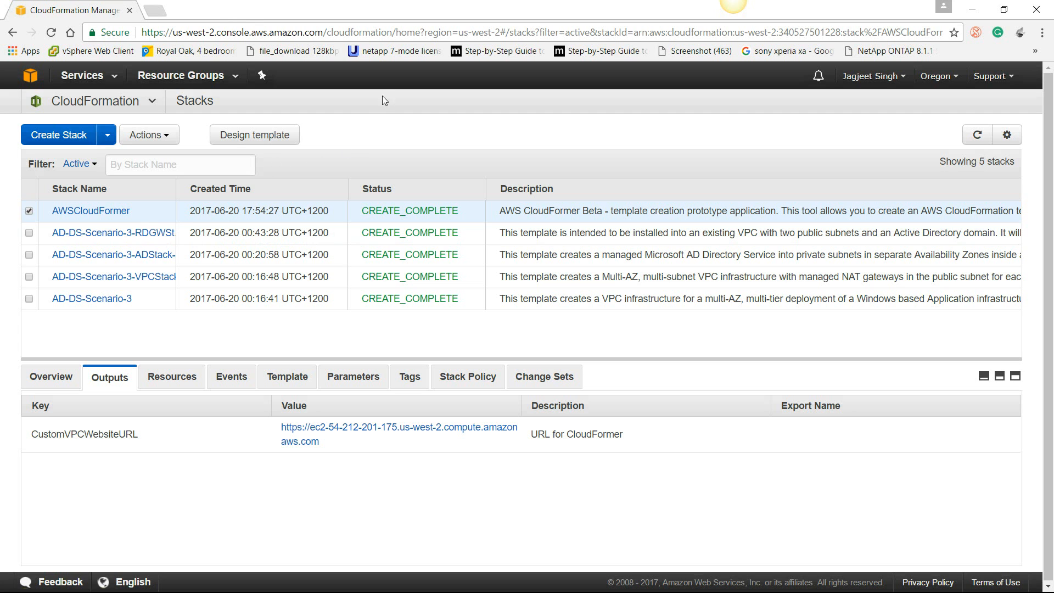
# - Switch to the S3 console and open the bucket cf-templates-10kbny7ol7pbh-us-west-2
pyautogui.click(123, 75)
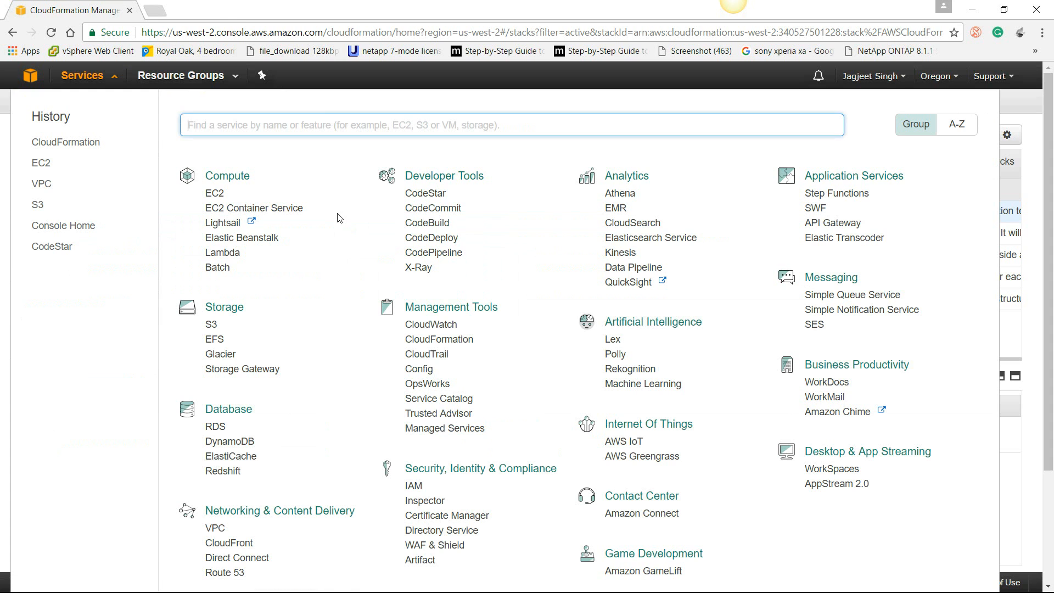
pyautogui.scroll(-1, 339, 218)
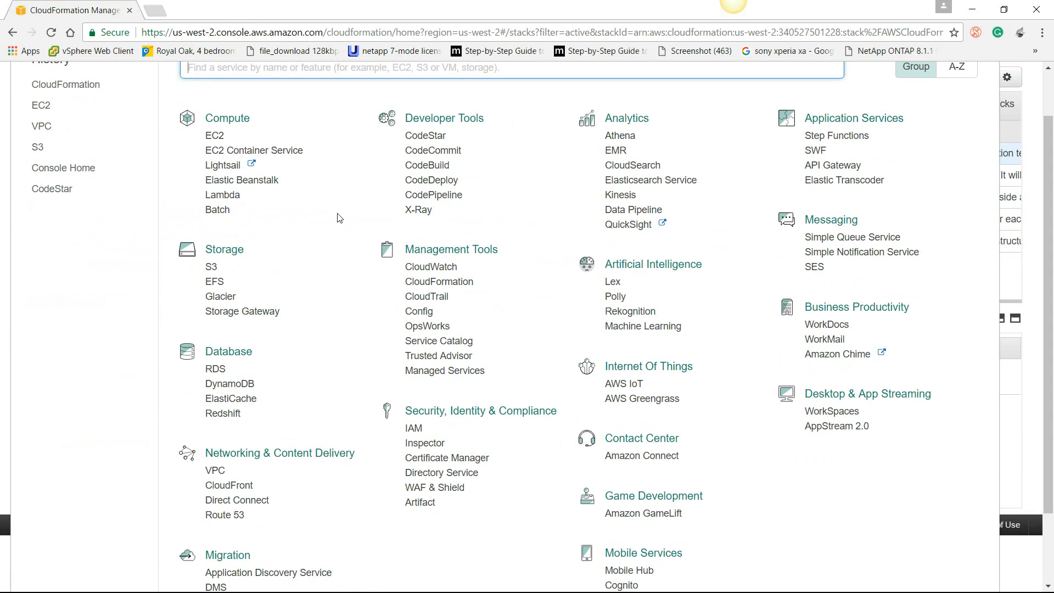
pyautogui.click(213, 269)
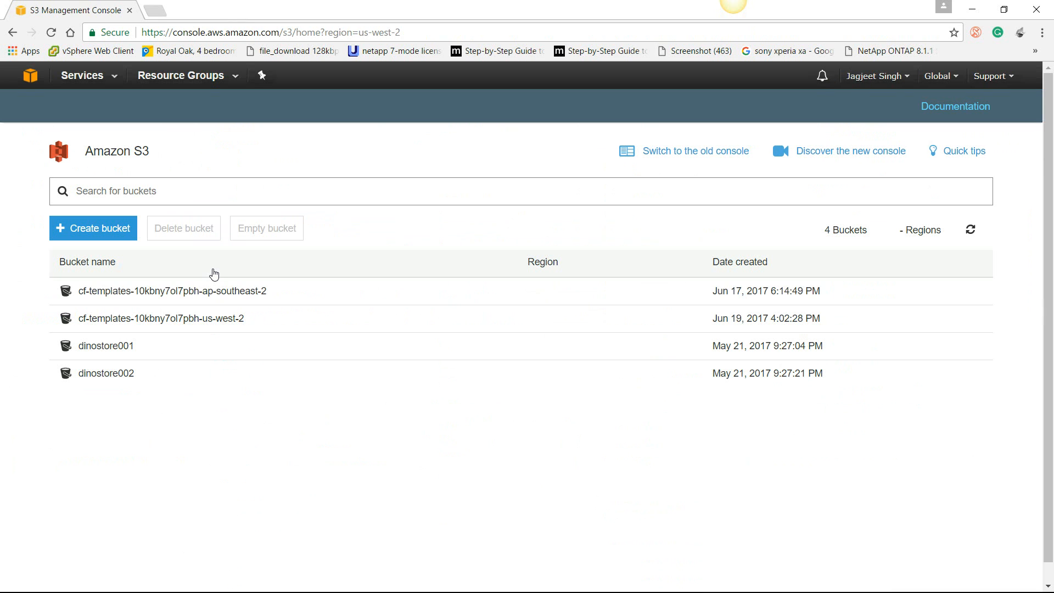
pyautogui.click(207, 320)
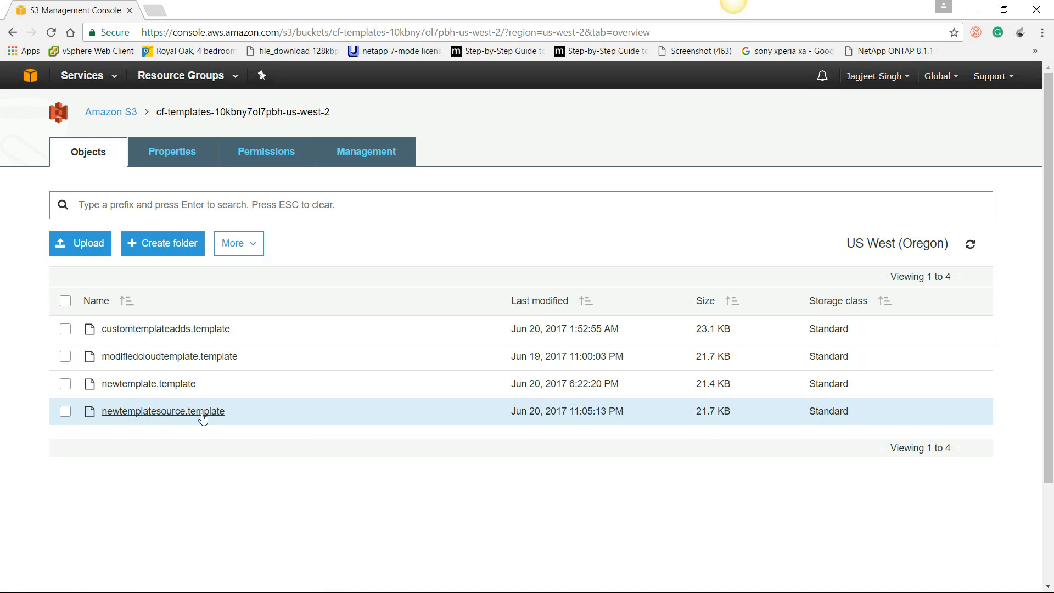
# - Download newtemplatesource.template from the bucket and close its details
pyautogui.rightClick(166, 418)
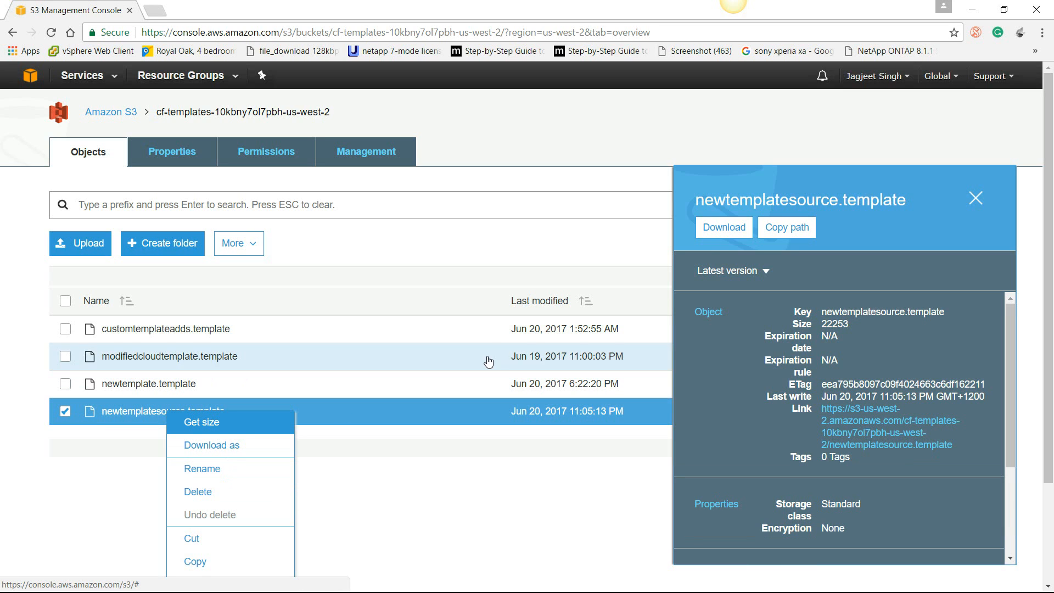
pyautogui.click(721, 225)
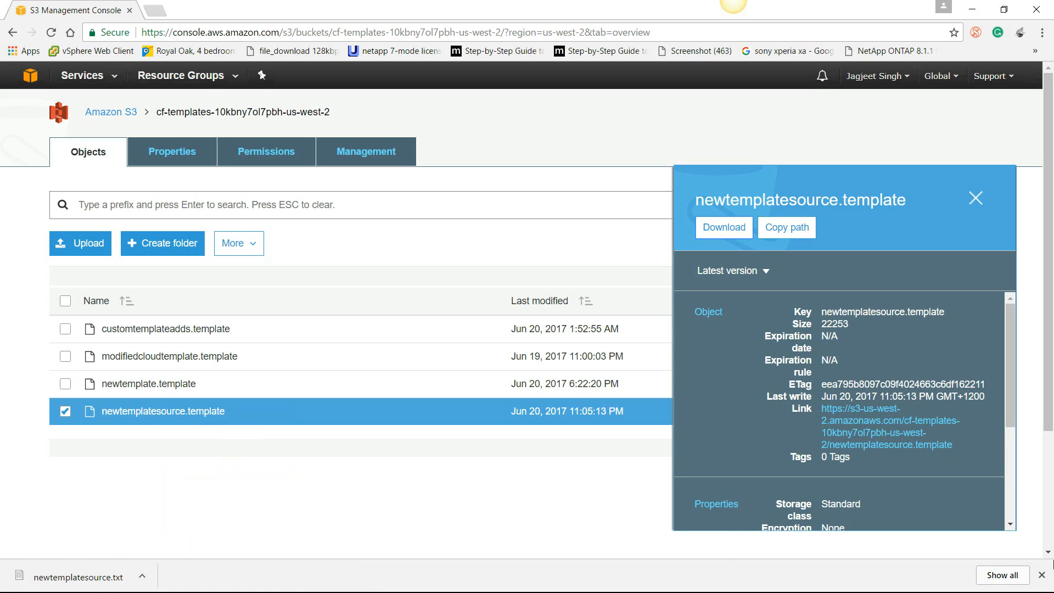
pyautogui.click(1042, 574)
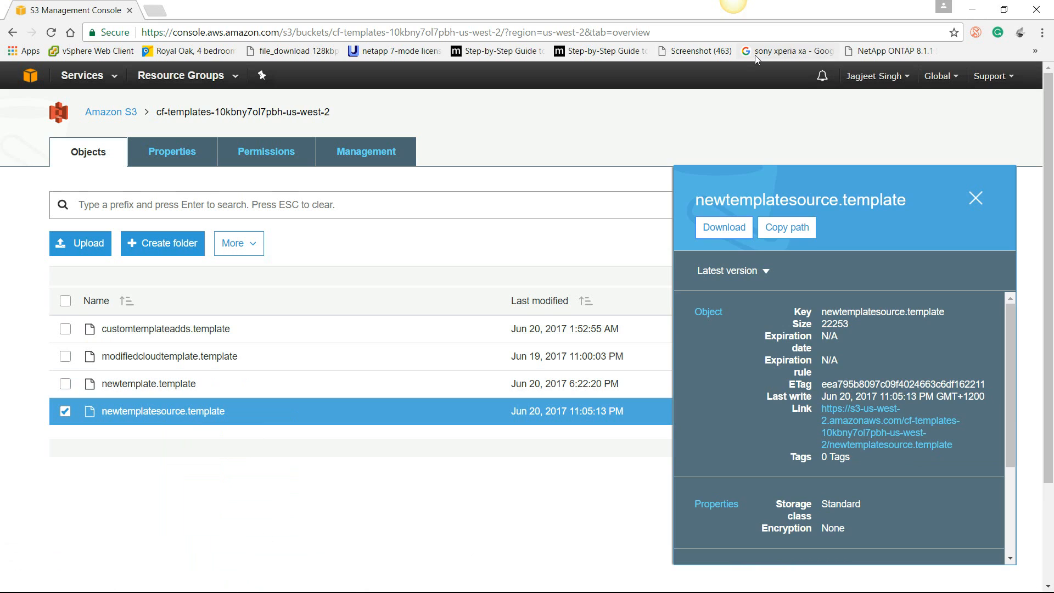
pyautogui.click(975, 199)
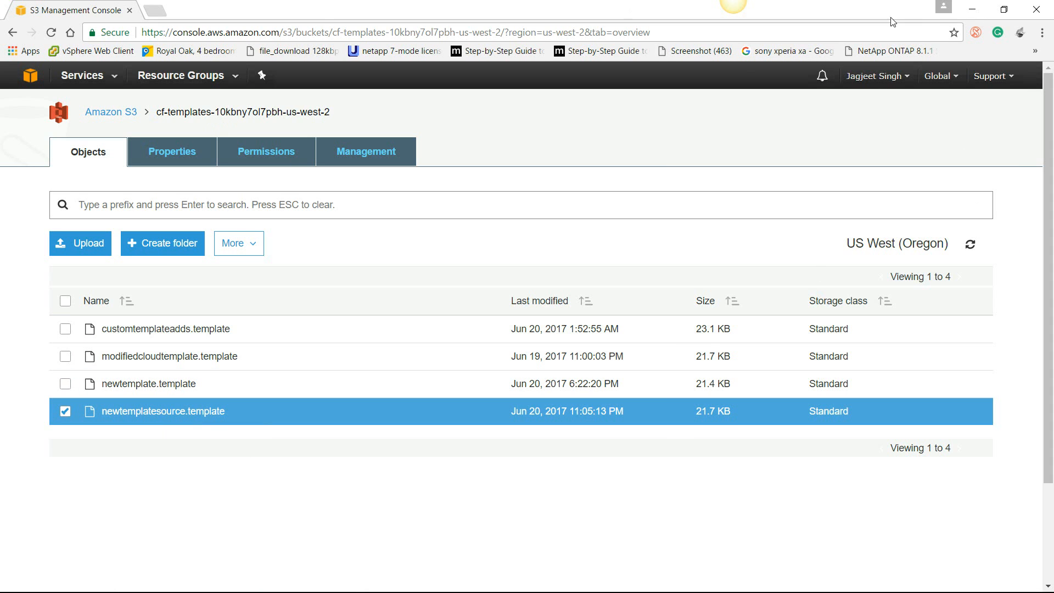
# - Switch to the 702 adds deploy folder and open the newtemplatesource text file in Notepad++ to view its code
pyautogui.click(977, 21)
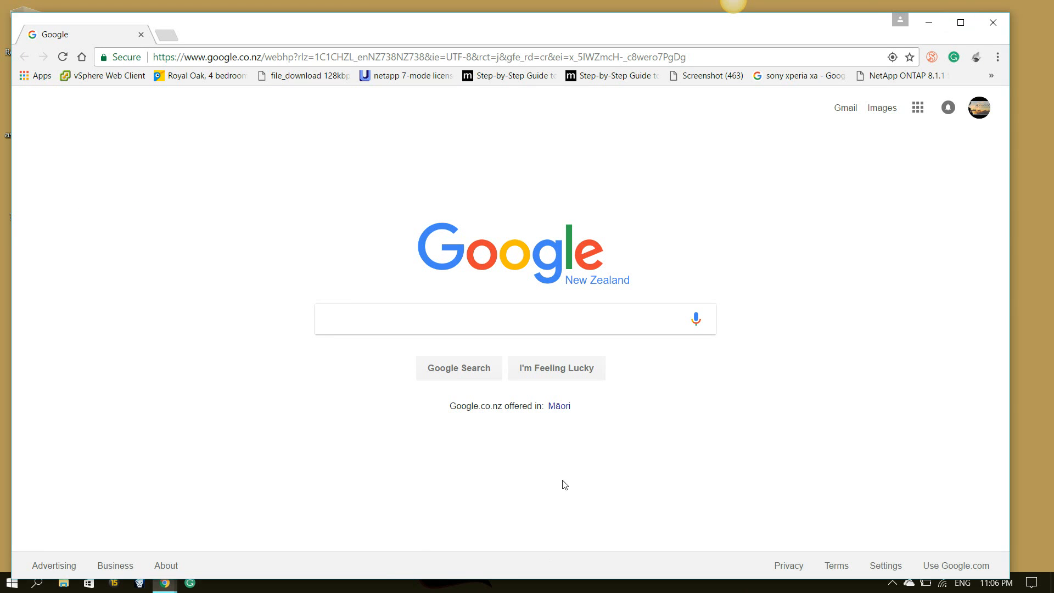
pyautogui.click(991, 22)
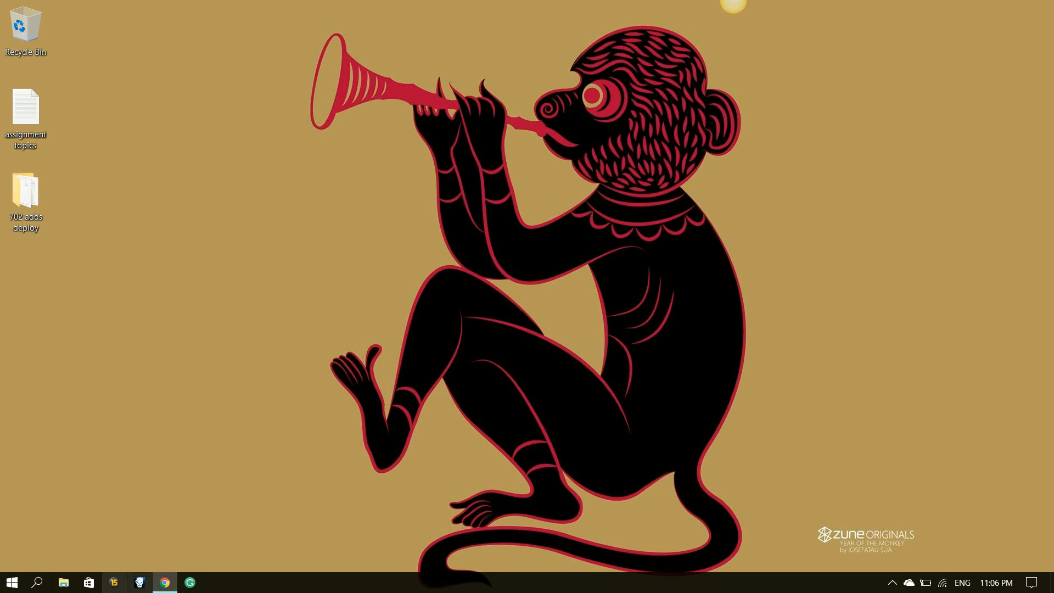
pyautogui.click(165, 582)
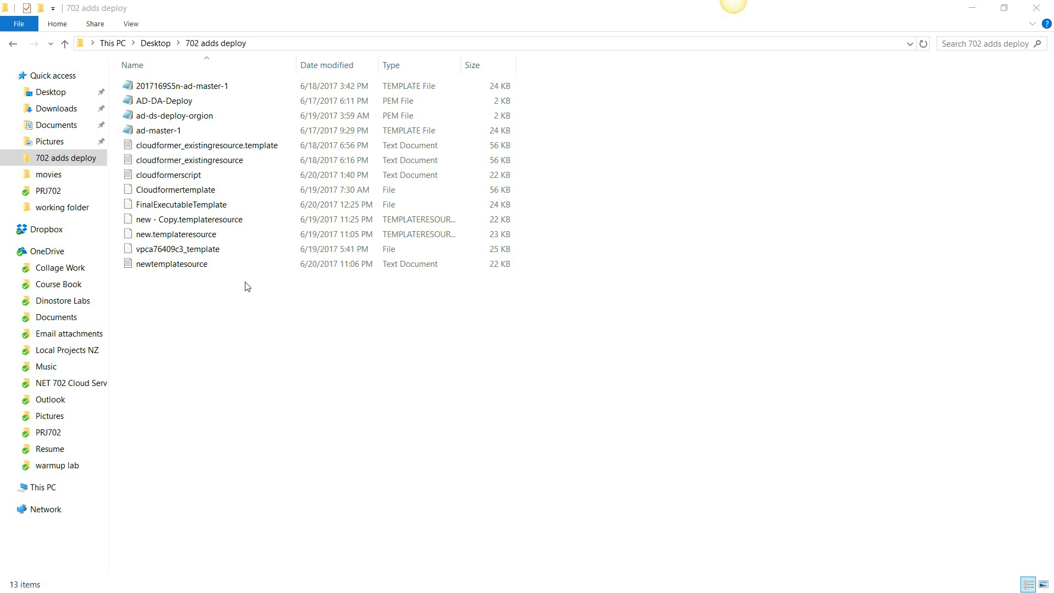
pyautogui.click(222, 266)
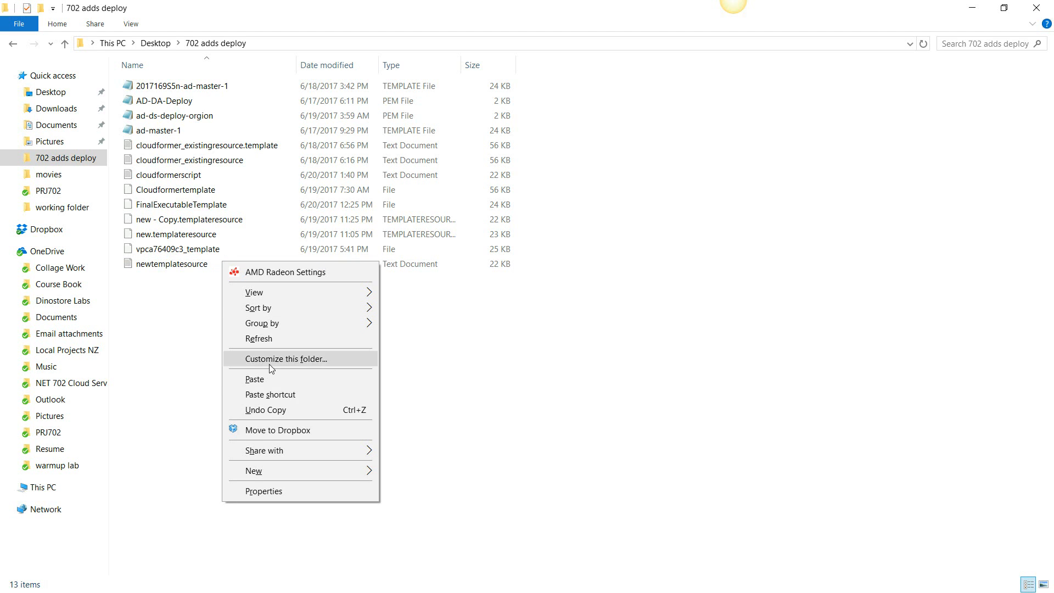
pyautogui.click(204, 265)
pyautogui.rightClick(204, 265)
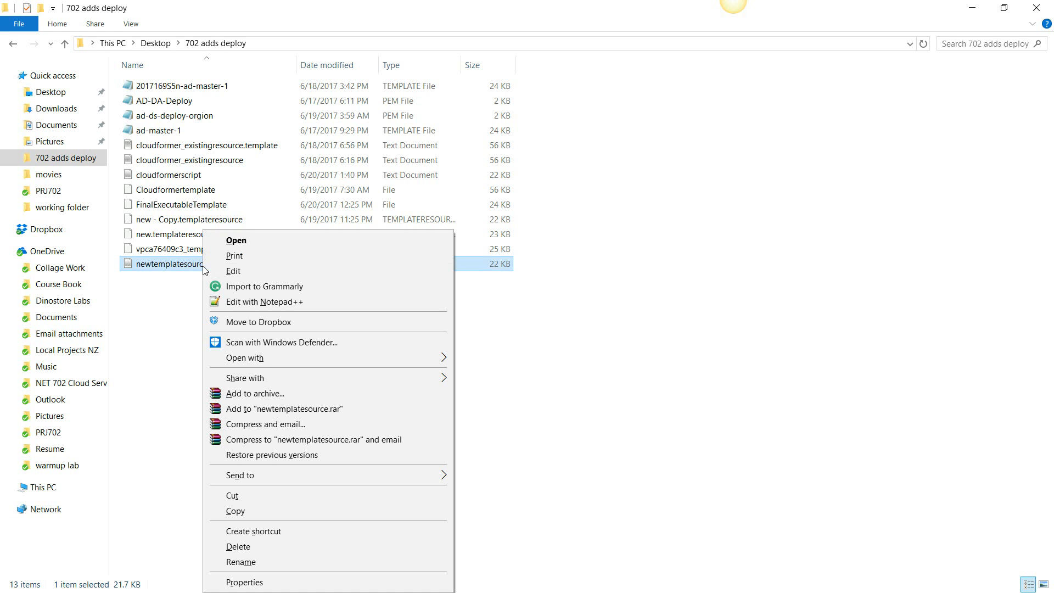
pyautogui.click(262, 303)
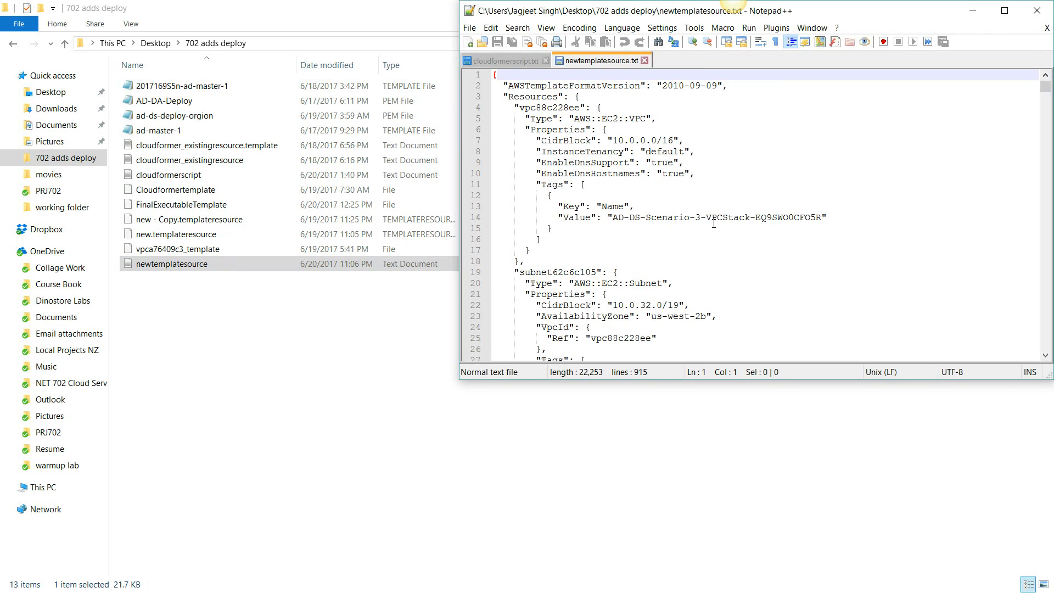
pyautogui.scroll(-3, 713, 224)
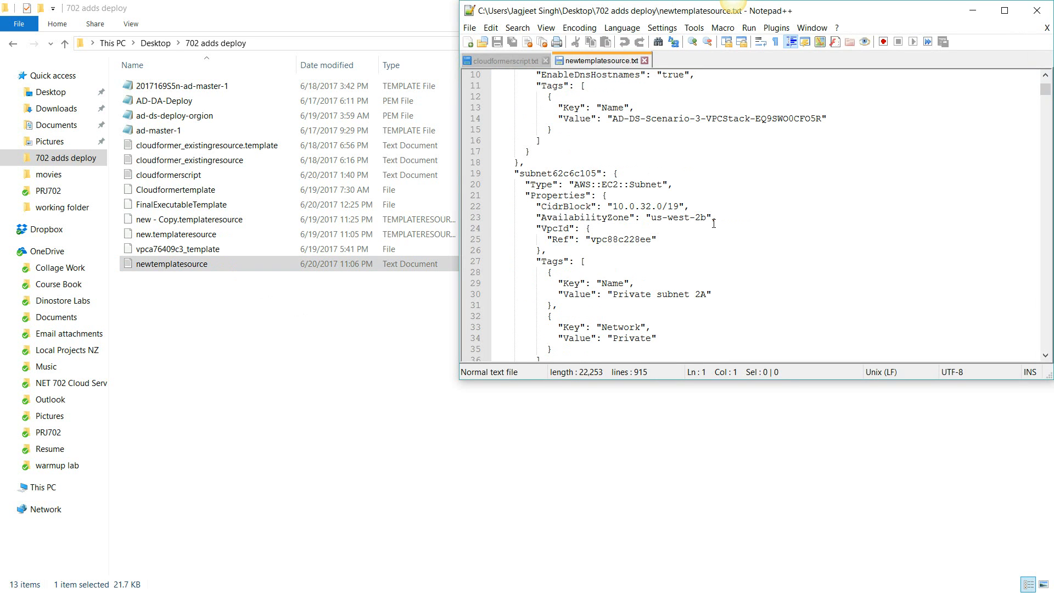
# - Examine the subnet, gateway, DHCP, route table, auto scaling and launch configuration resources in newtemplatesource.txt, and maximize the editor window
pyautogui.moveTo(700, 219); pyautogui.dragTo(652, 220)
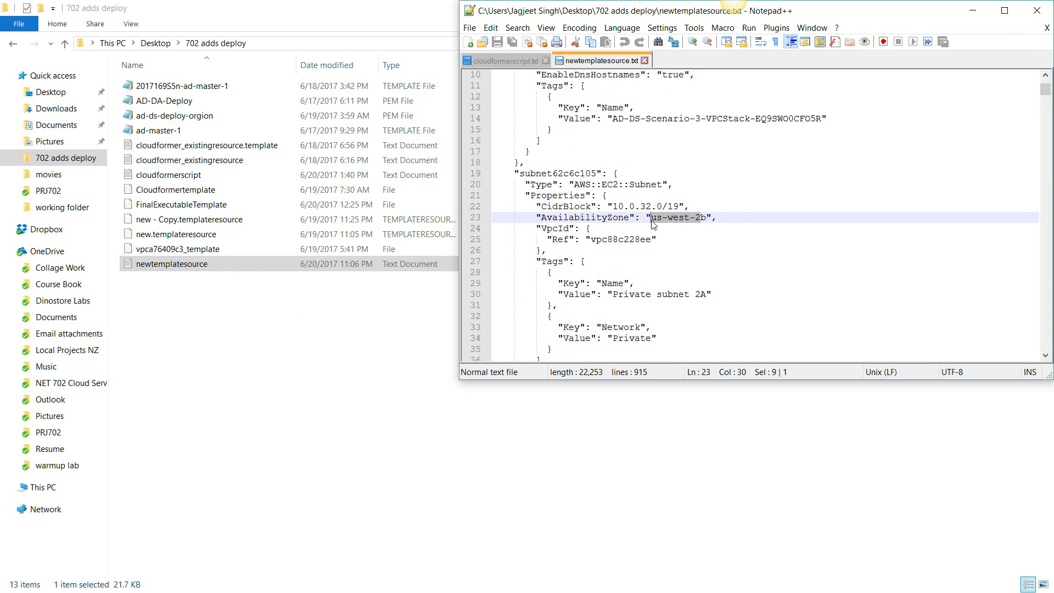
pyautogui.scroll(-13, 652, 220)
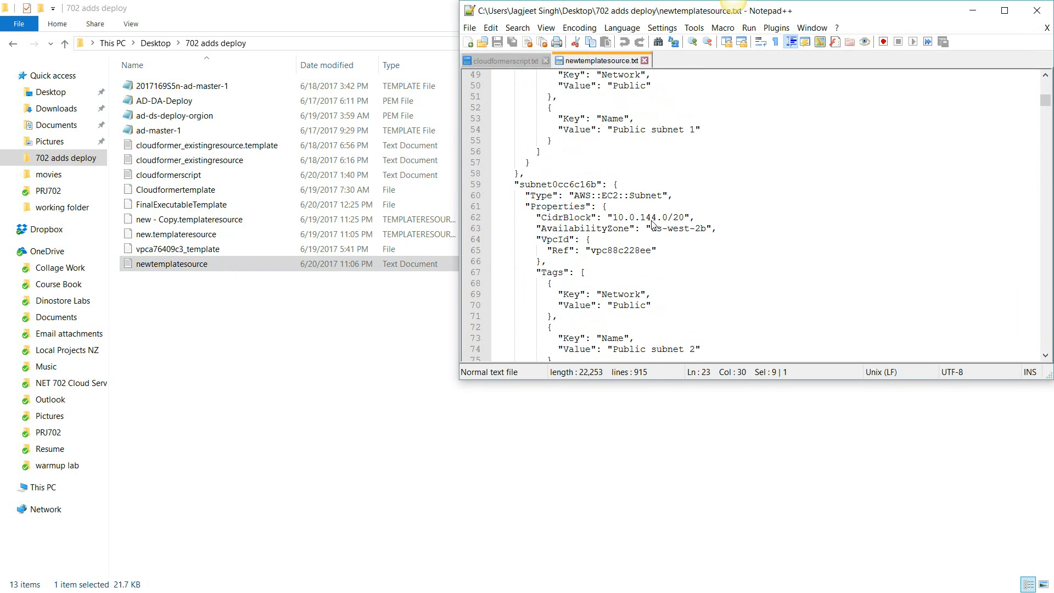
pyautogui.scroll(-4, 652, 222)
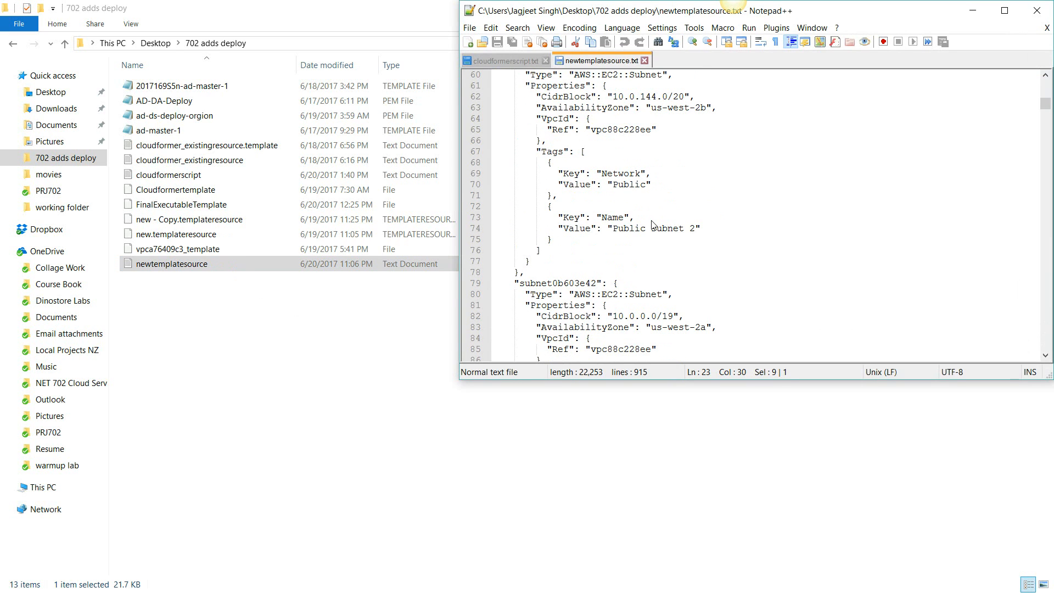
pyautogui.scroll(-1, 653, 225)
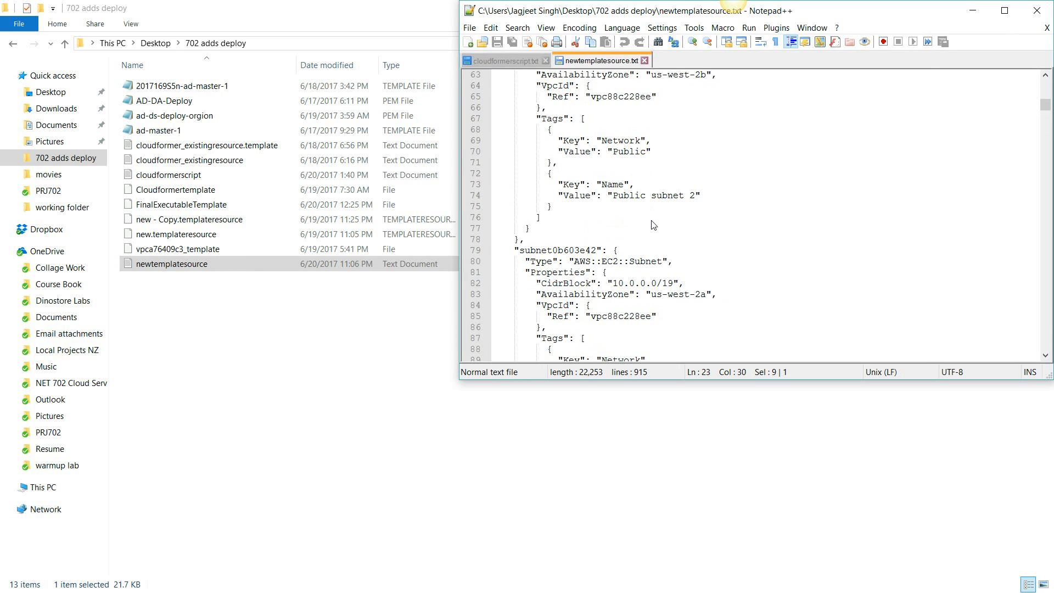
pyautogui.scroll(-3, 653, 224)
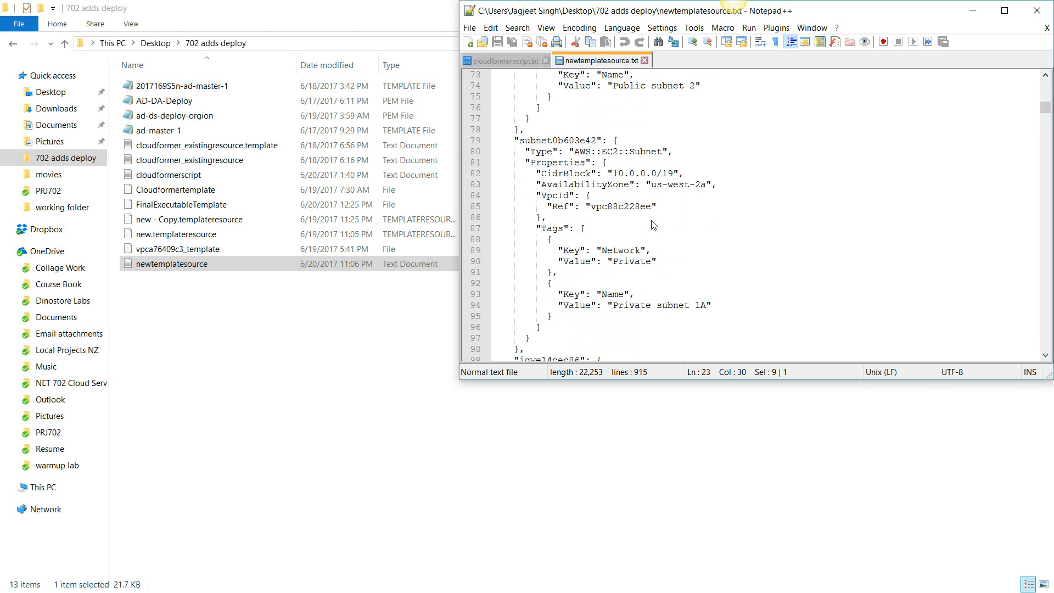
pyautogui.scroll(-5, 652, 225)
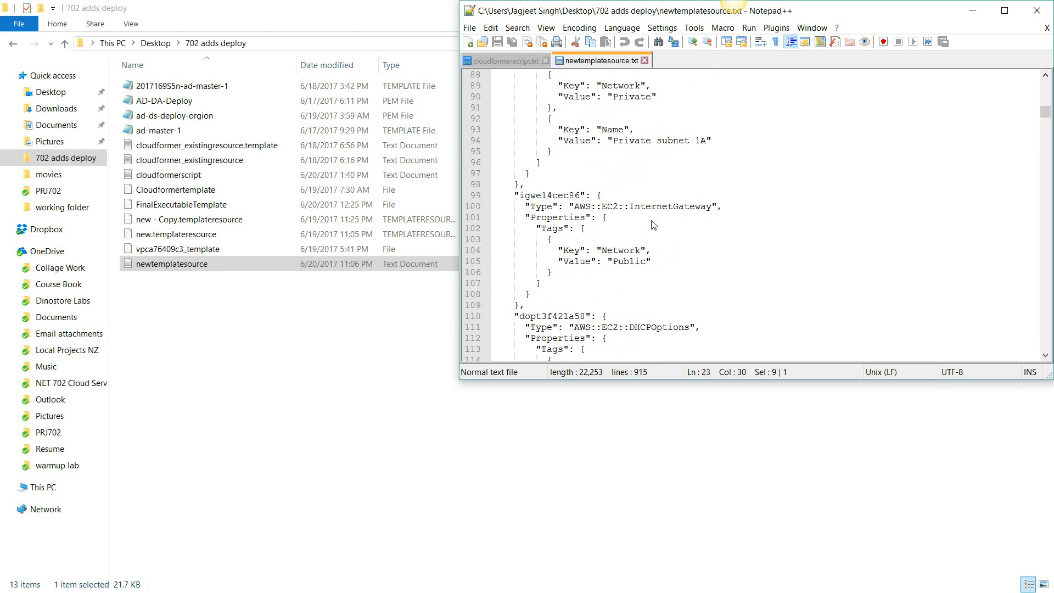
pyautogui.scroll(-4, 653, 225)
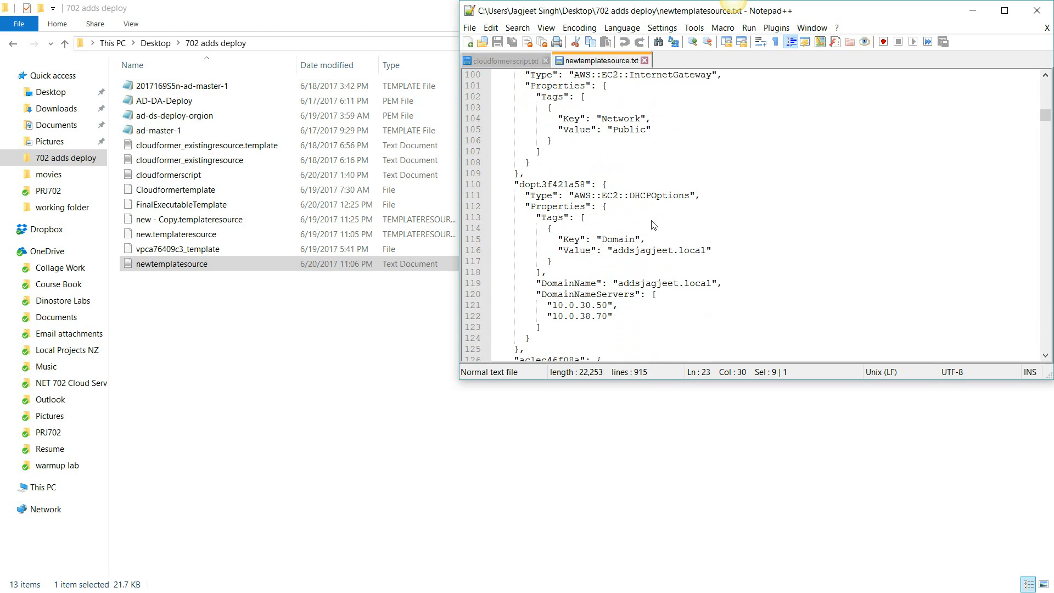
pyautogui.scroll(-9, 653, 225)
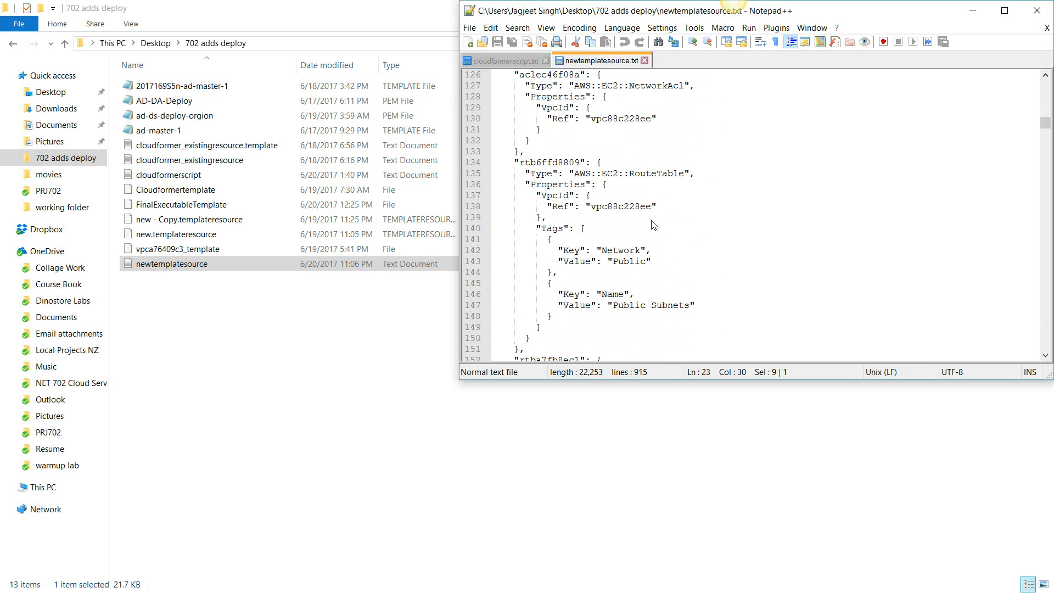
pyautogui.scroll(-18, 652, 225)
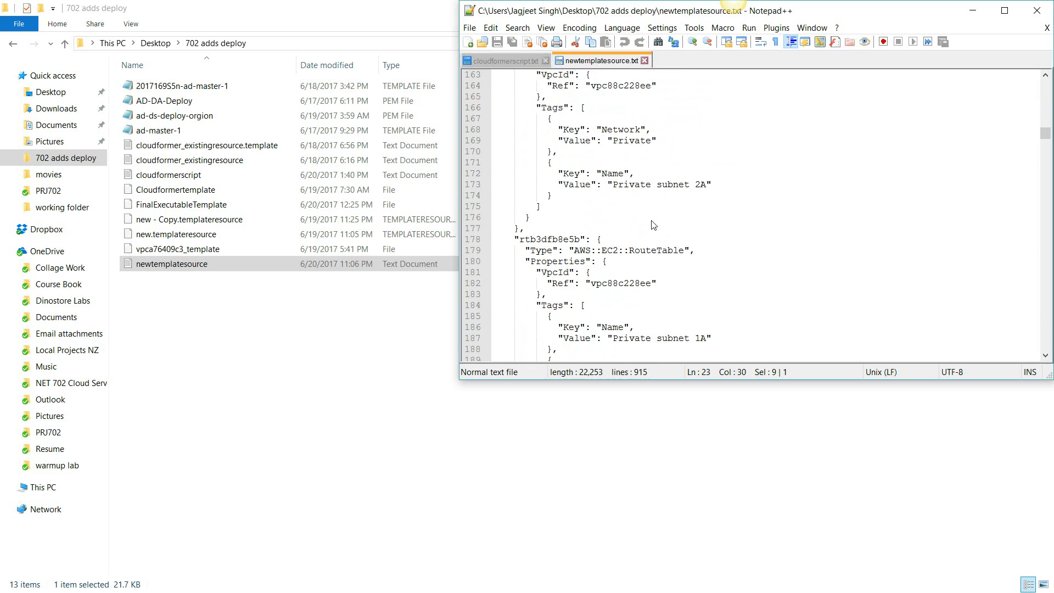
pyautogui.scroll(-12, 653, 224)
pyautogui.scroll(-1, 653, 224)
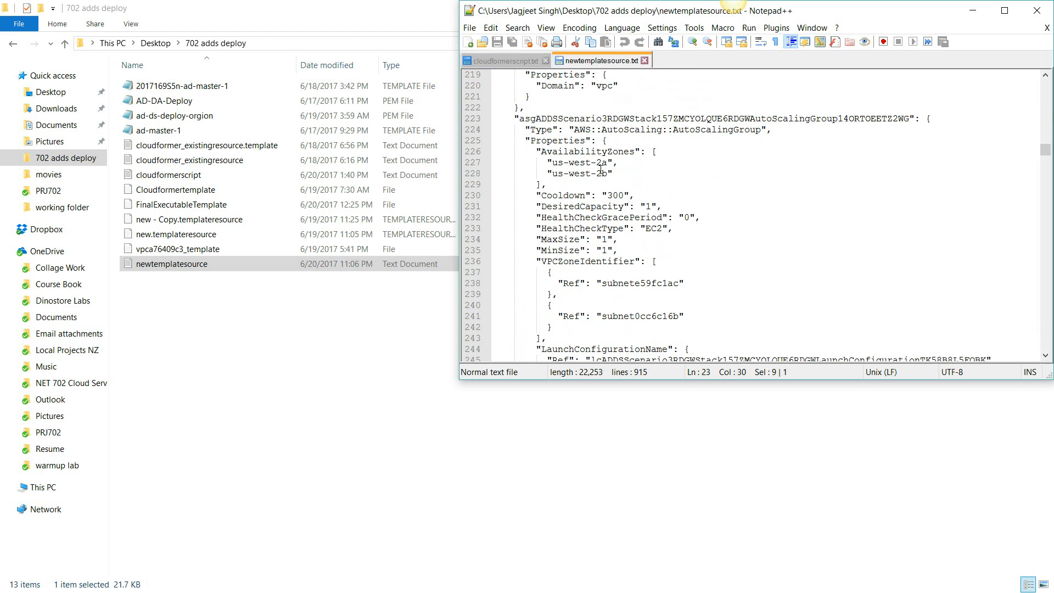
pyautogui.scroll(-11, 601, 170)
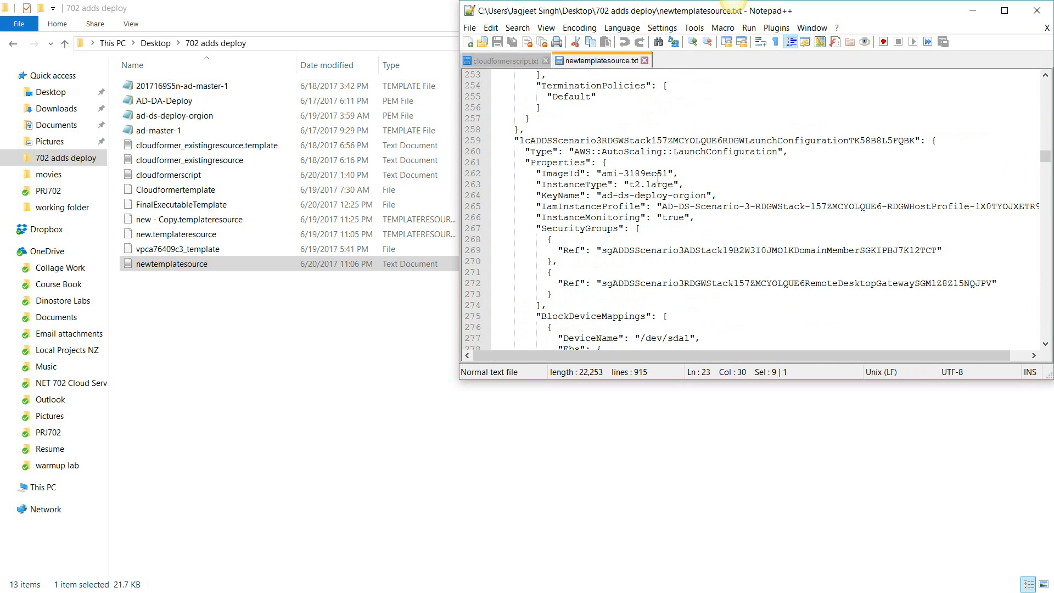
pyautogui.click(1005, 10)
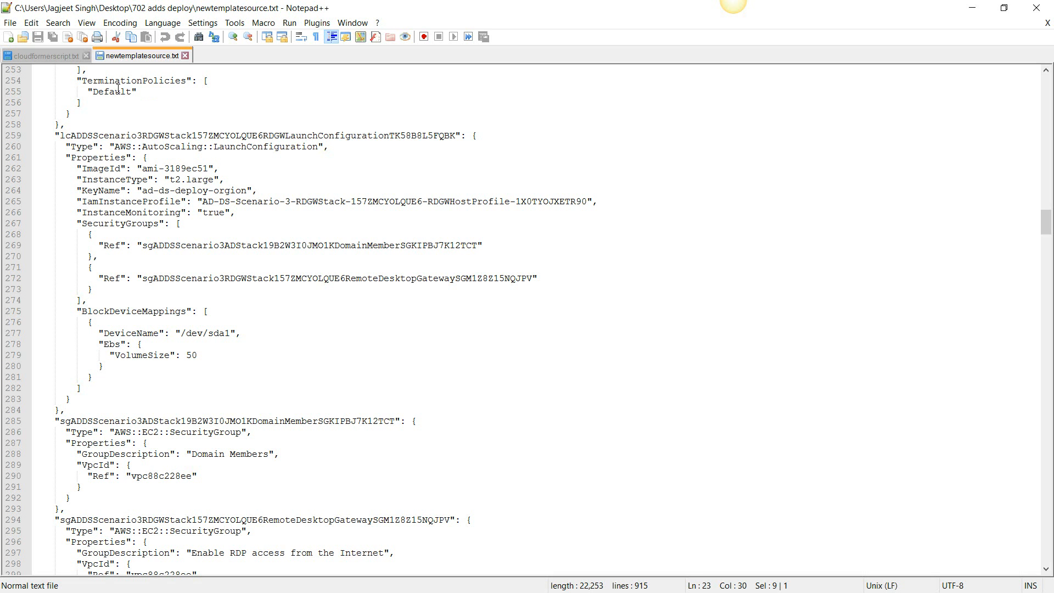
# - Compare the VPC resource name and its references in cloudformerscript.txt with those in newtemplatesource.txt
pyautogui.click(52, 55)
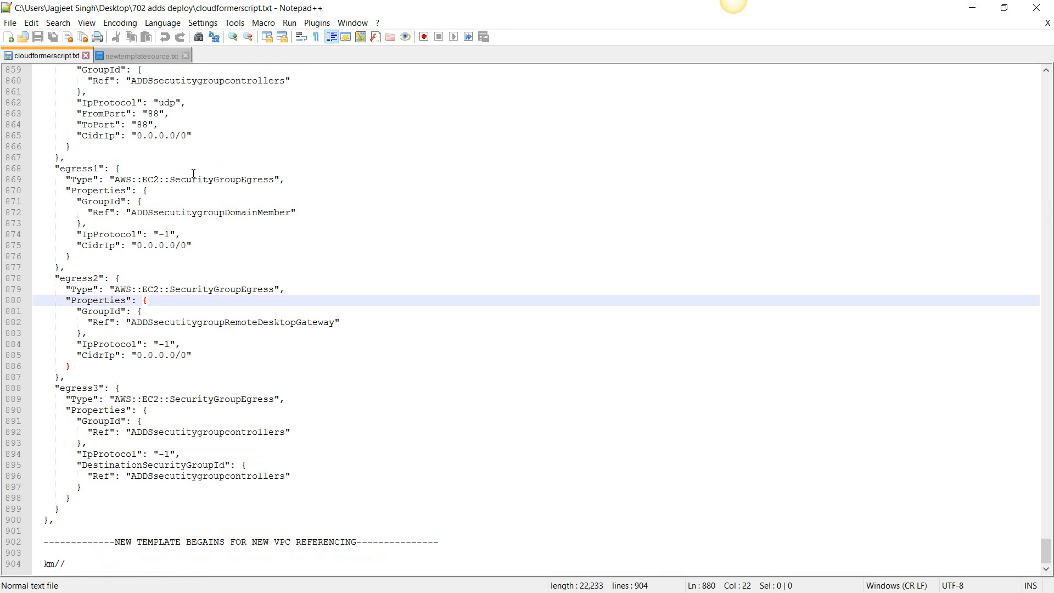
pyautogui.scroll(20, 259, 183)
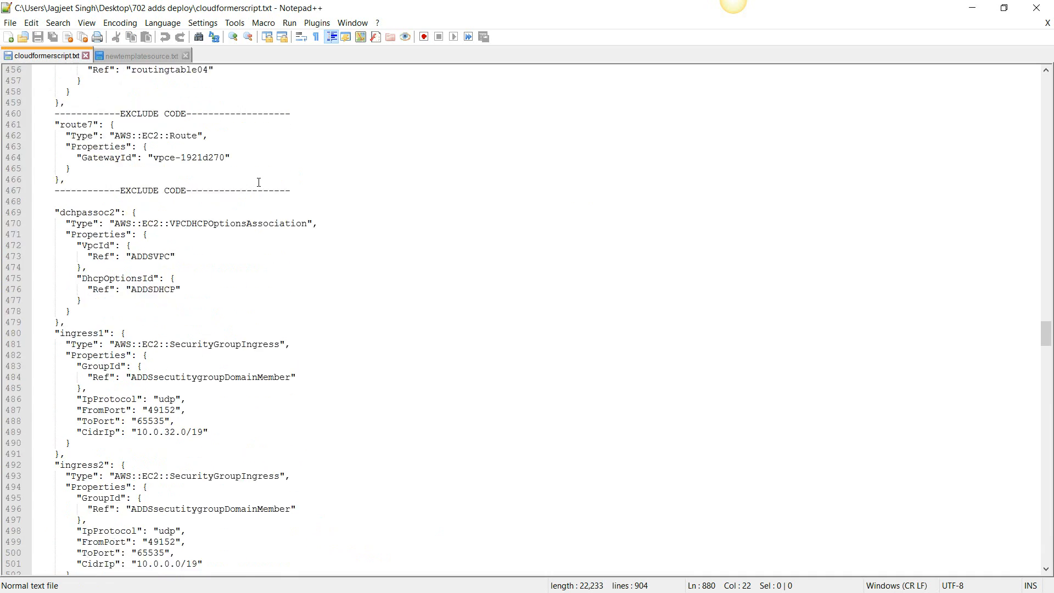
pyautogui.scroll(20, 258, 182)
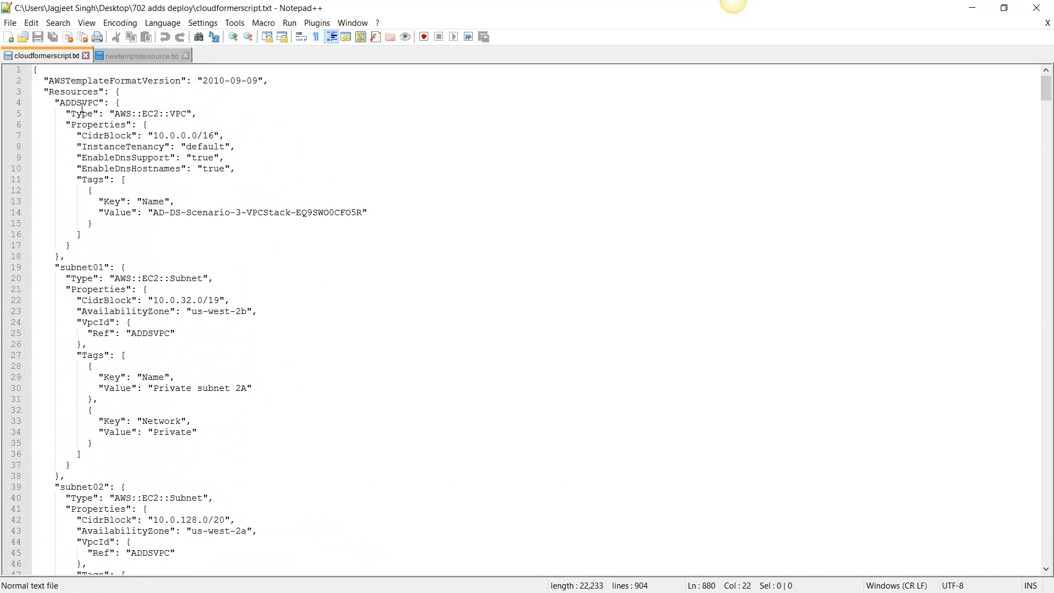
pyautogui.doubleClick(73, 103)
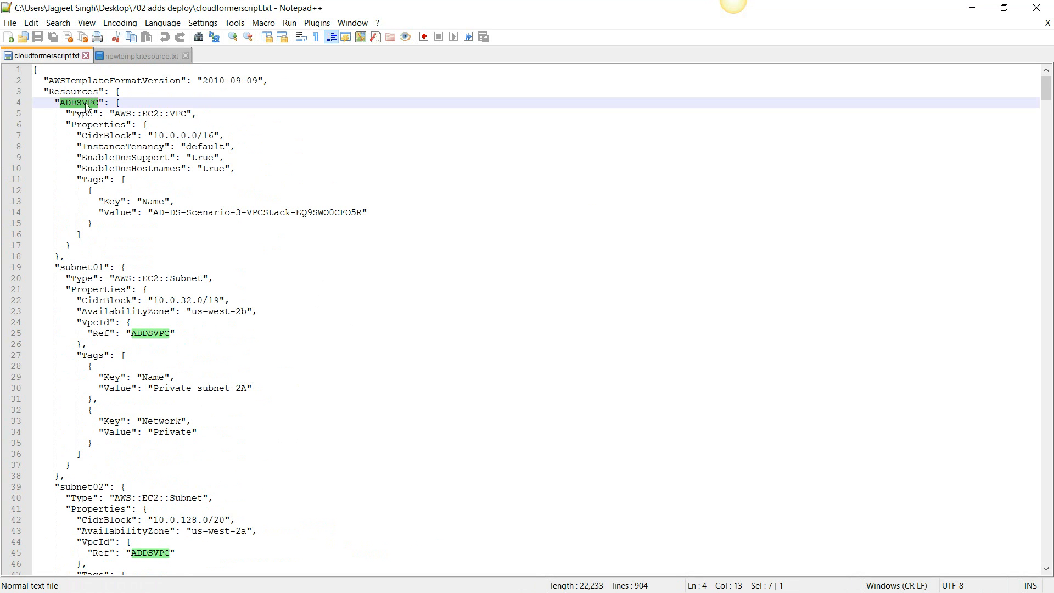
pyautogui.click(136, 55)
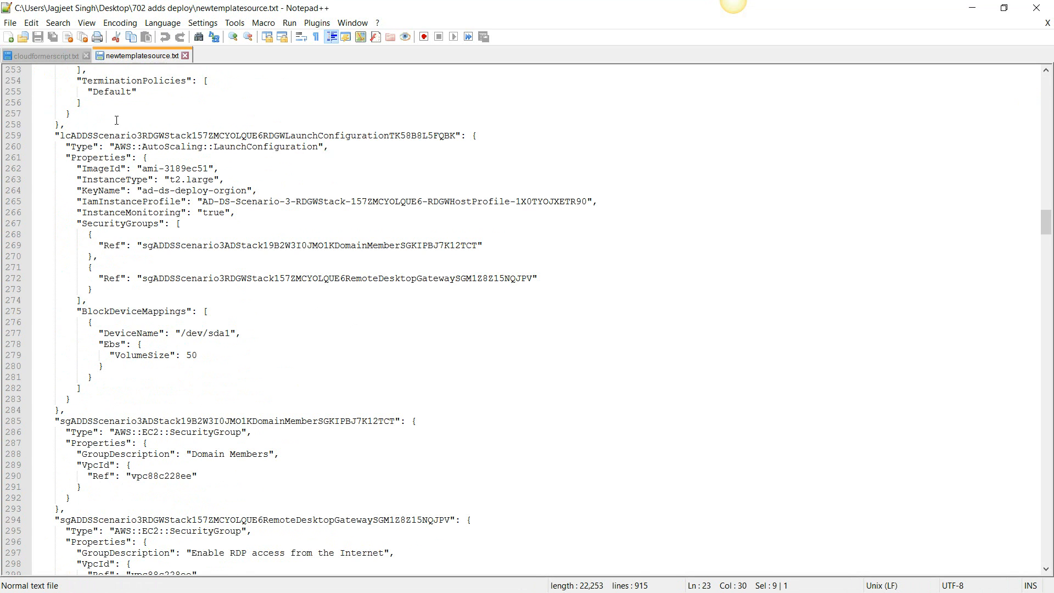
pyautogui.scroll(2, 116, 120)
pyautogui.scroll(20, 109, 202)
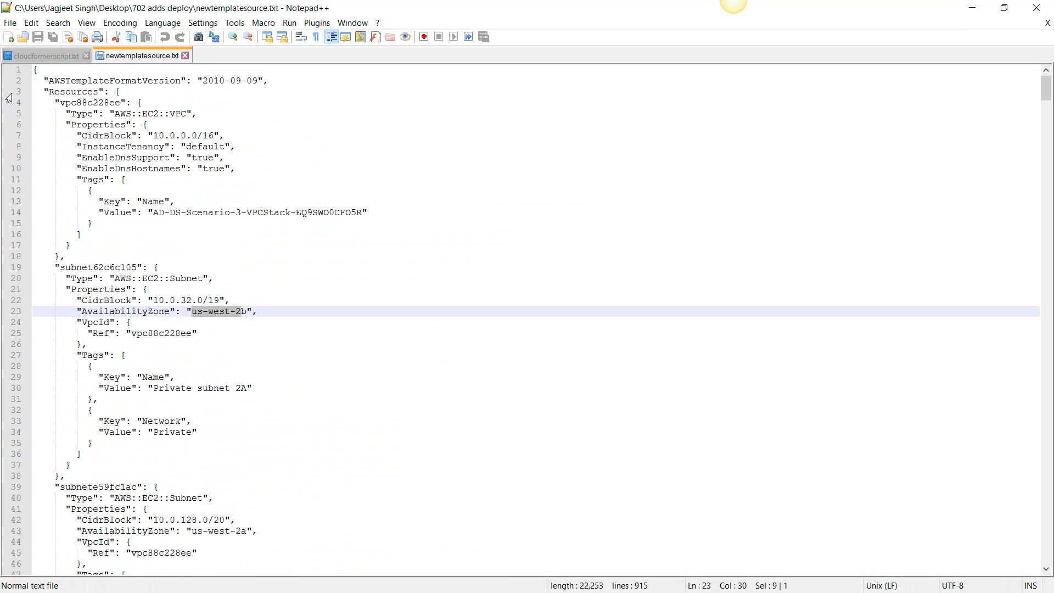
pyautogui.doubleClick(86, 103)
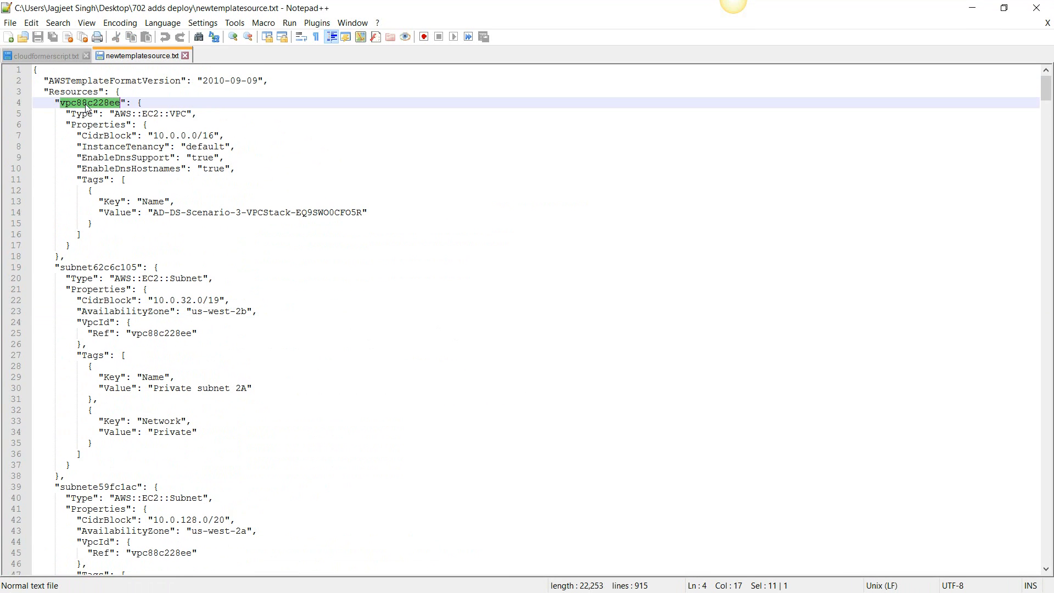
pyautogui.click(70, 59)
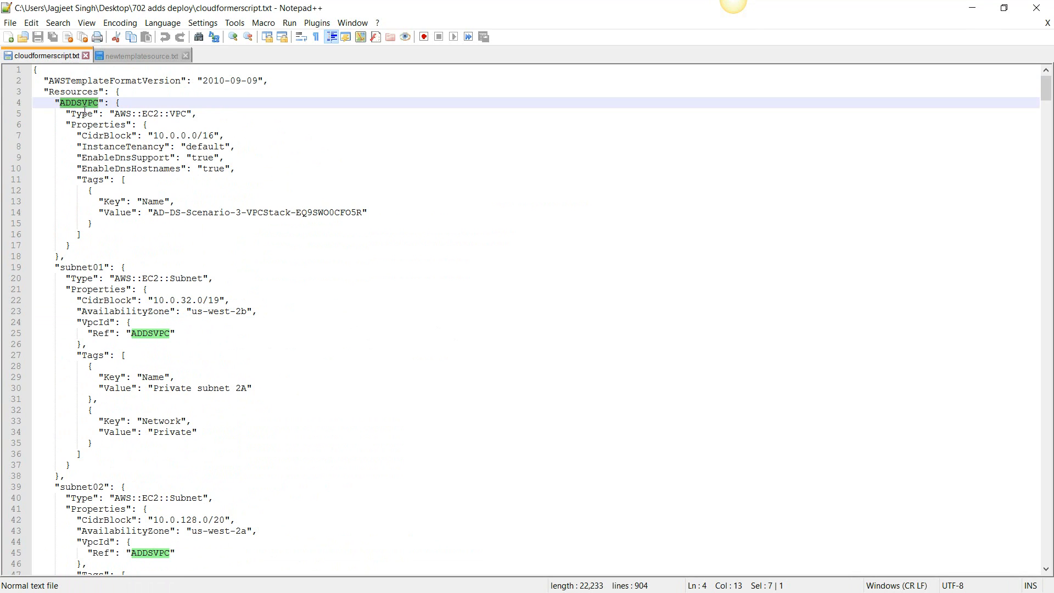
pyautogui.scroll(-5, 135, 195)
pyautogui.scroll(5, 167, 274)
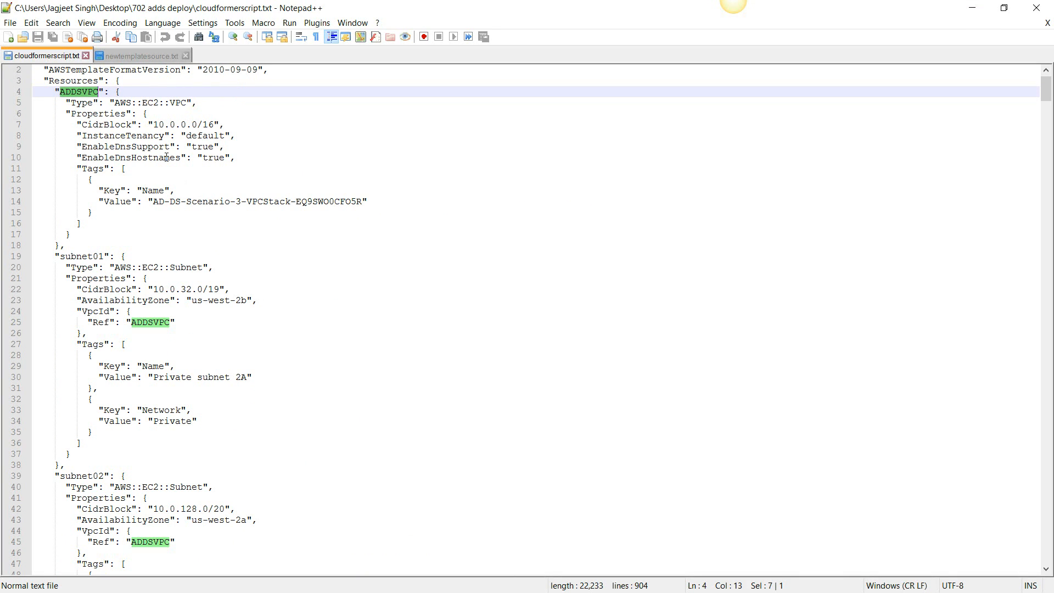
# - Close cloudformerscript.txt and open FinalExecutableTemplate from the 702 adds deploy folder in Notepad++
pyautogui.click(86, 56)
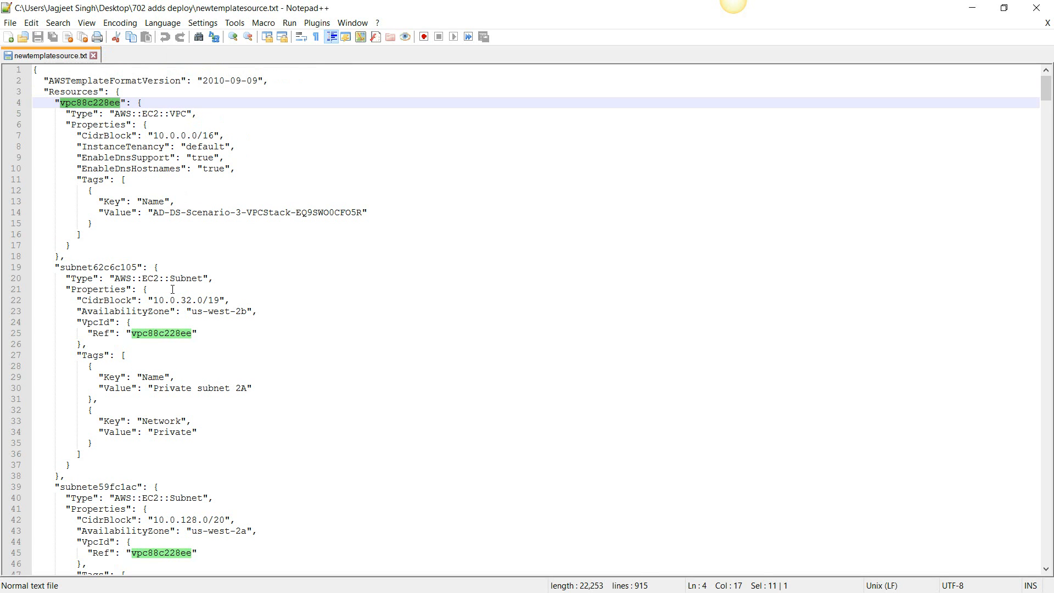
pyautogui.click(972, 7)
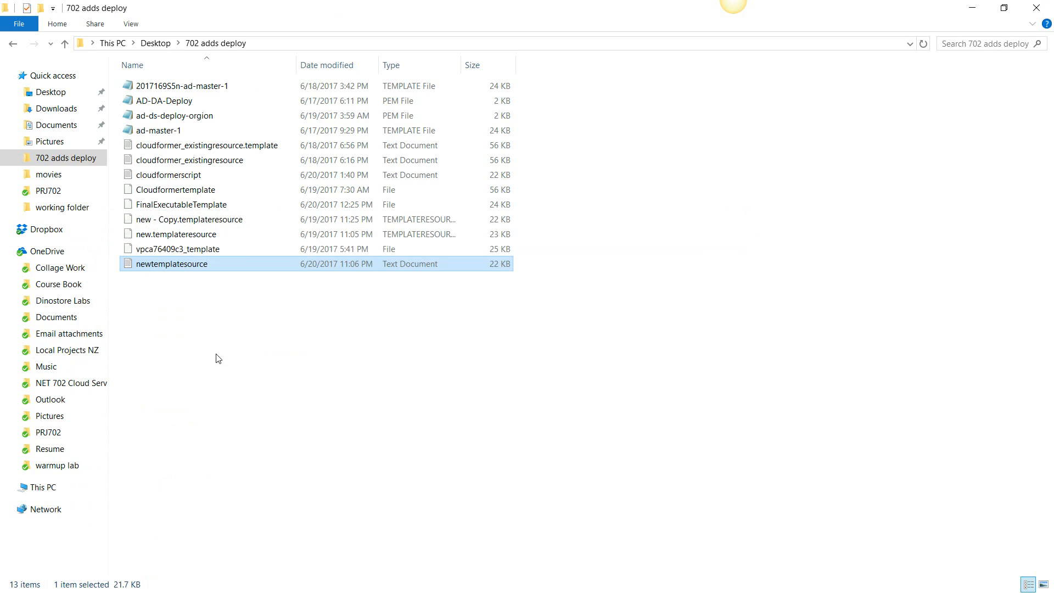
pyautogui.click(208, 203)
pyautogui.rightClick(208, 203)
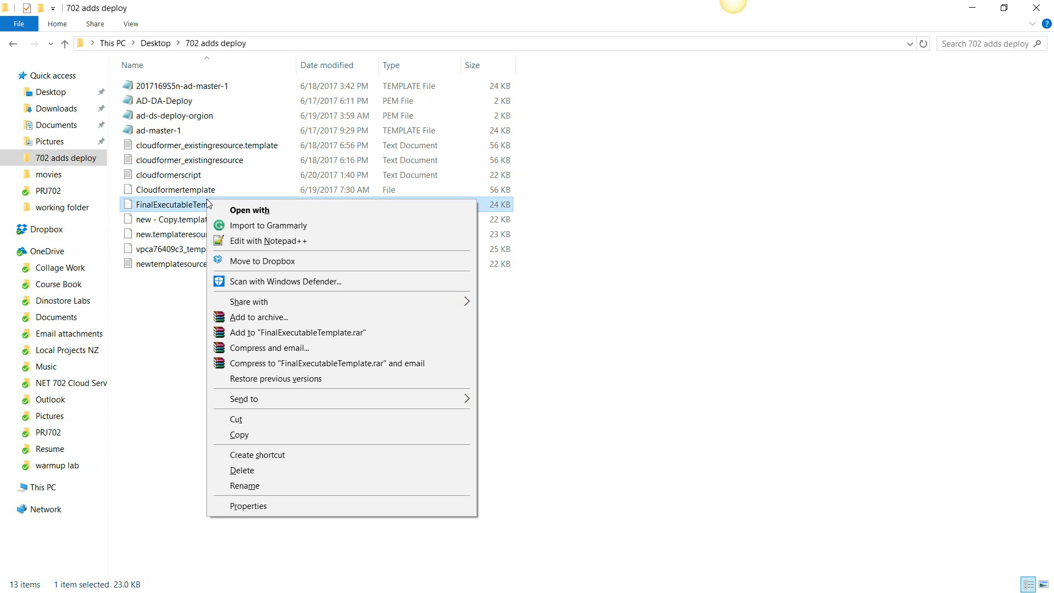
pyautogui.click(274, 243)
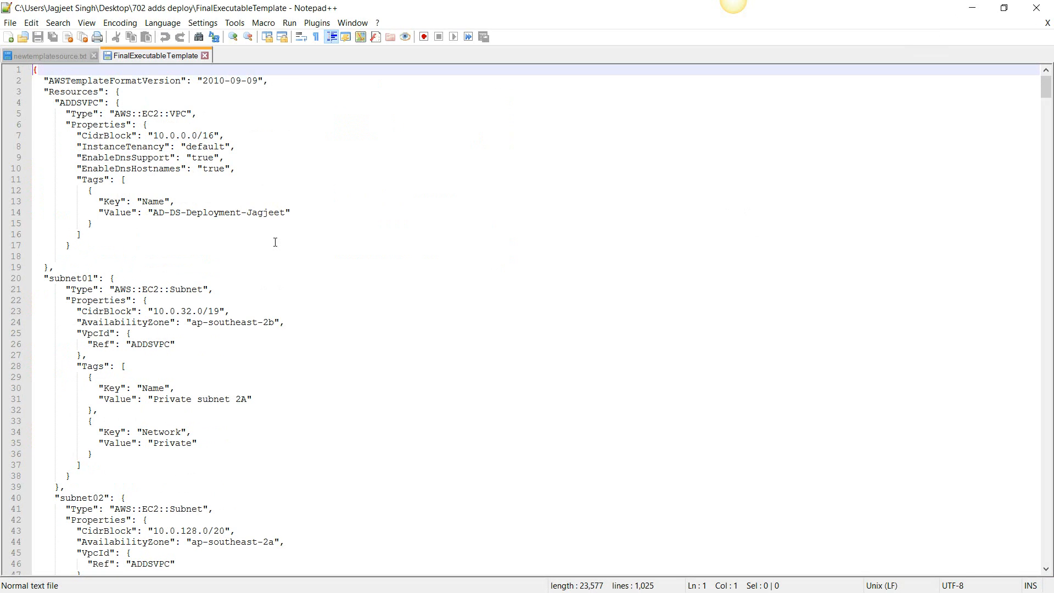
# - Compare the VPC resource name and its Name tag value in FinalExecutableTemplate with those in newtemplatesource.txt
pyautogui.doubleClick(87, 104)
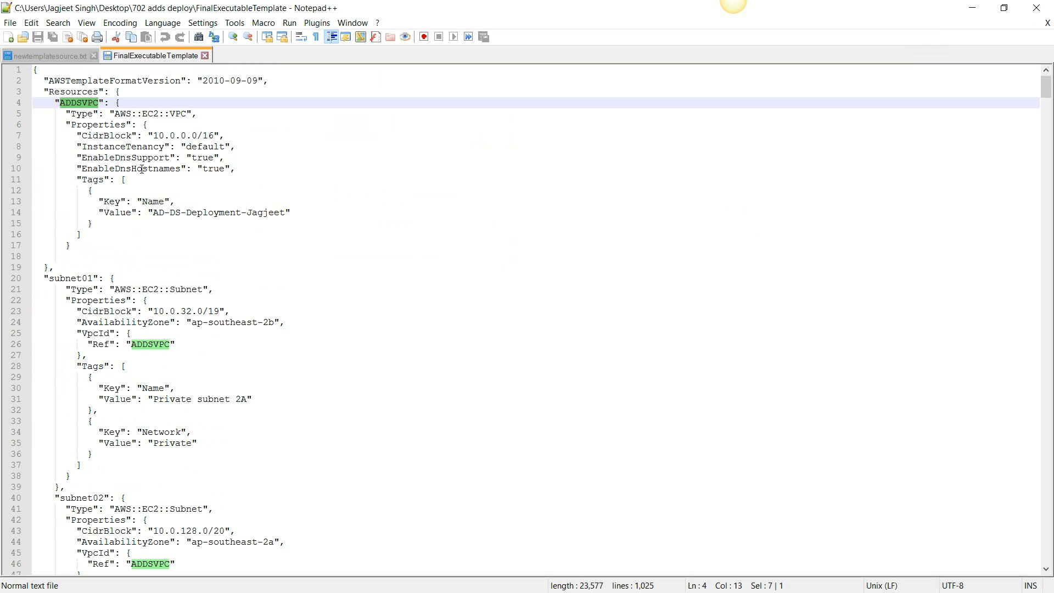
pyautogui.doubleClick(211, 213)
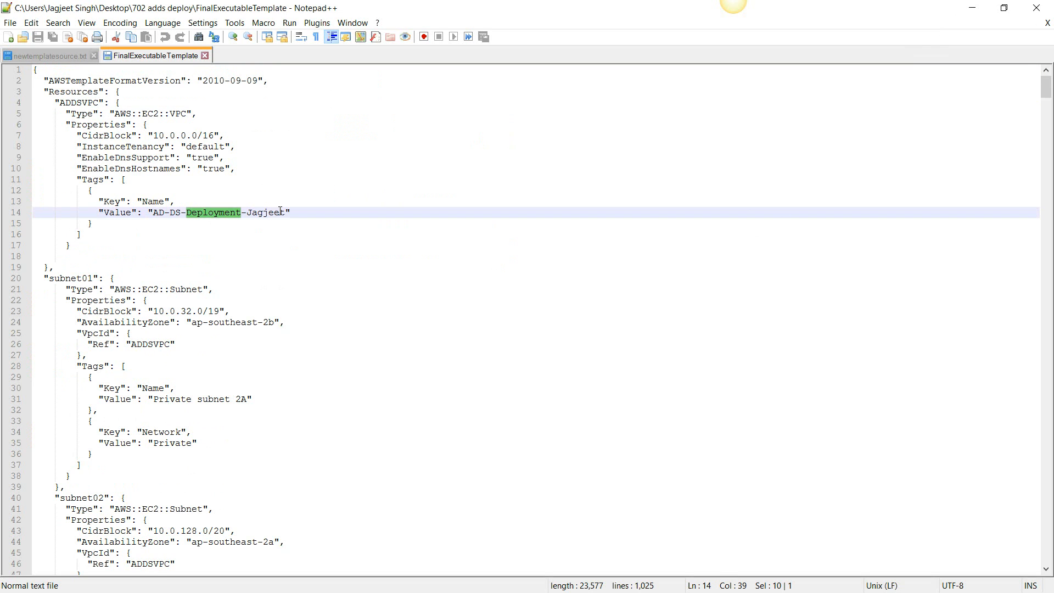
pyautogui.moveTo(292, 212); pyautogui.dragTo(154, 208)
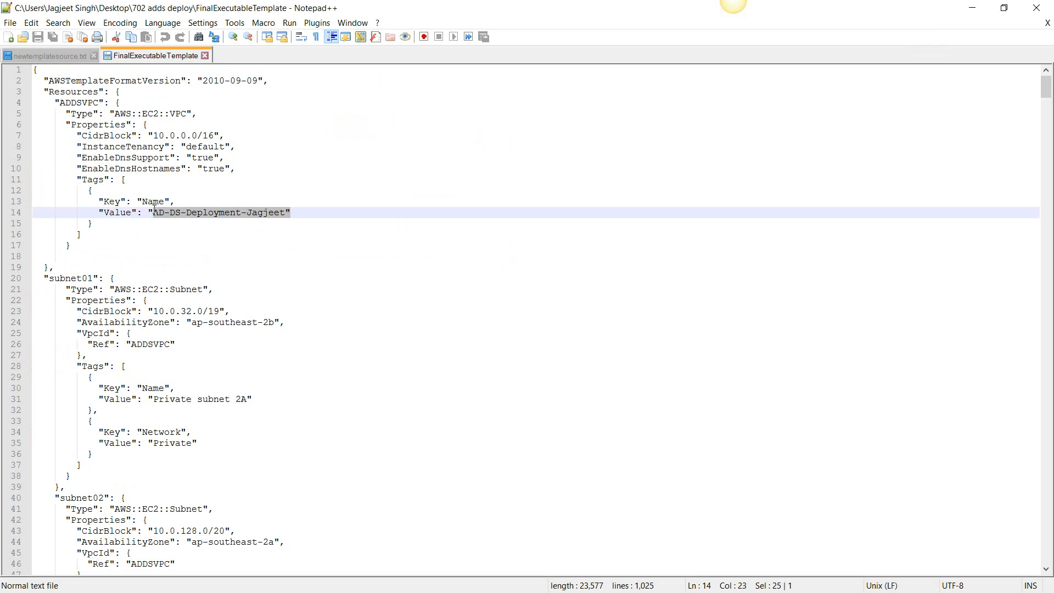
pyautogui.click(65, 57)
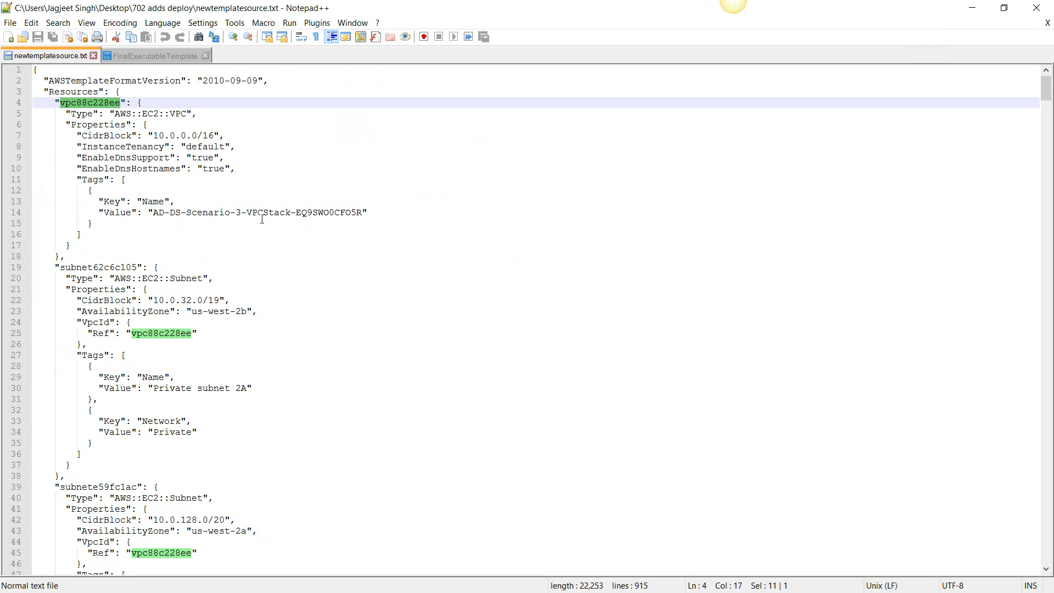
pyautogui.click(137, 56)
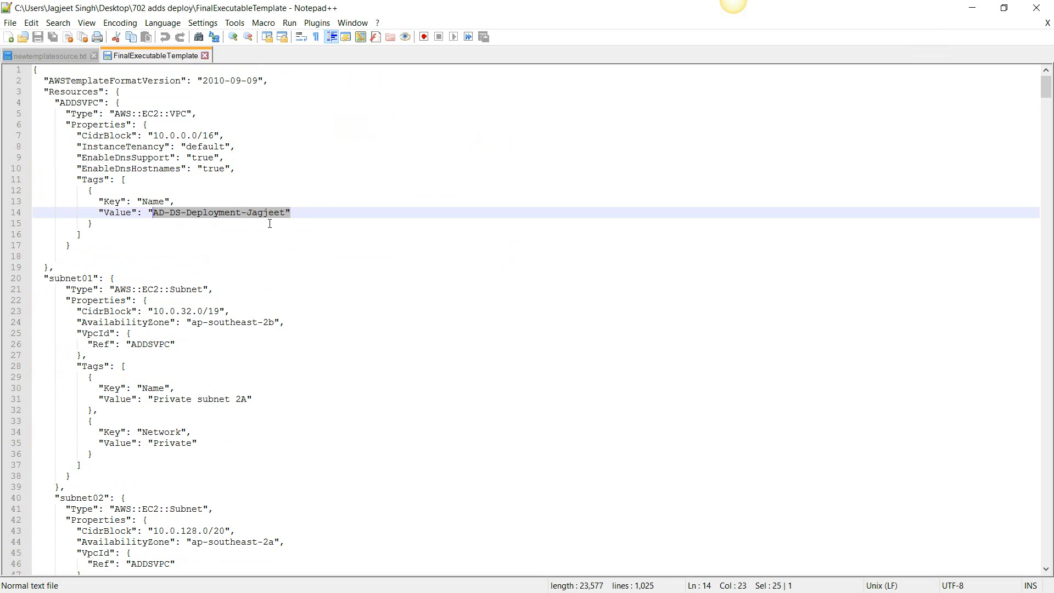
# - Examine the availability zone values of the subnets and auto scaling group in FinalExecutableTemplate, highlighting every "southeast" occurrence
pyautogui.scroll(-5, 269, 223)
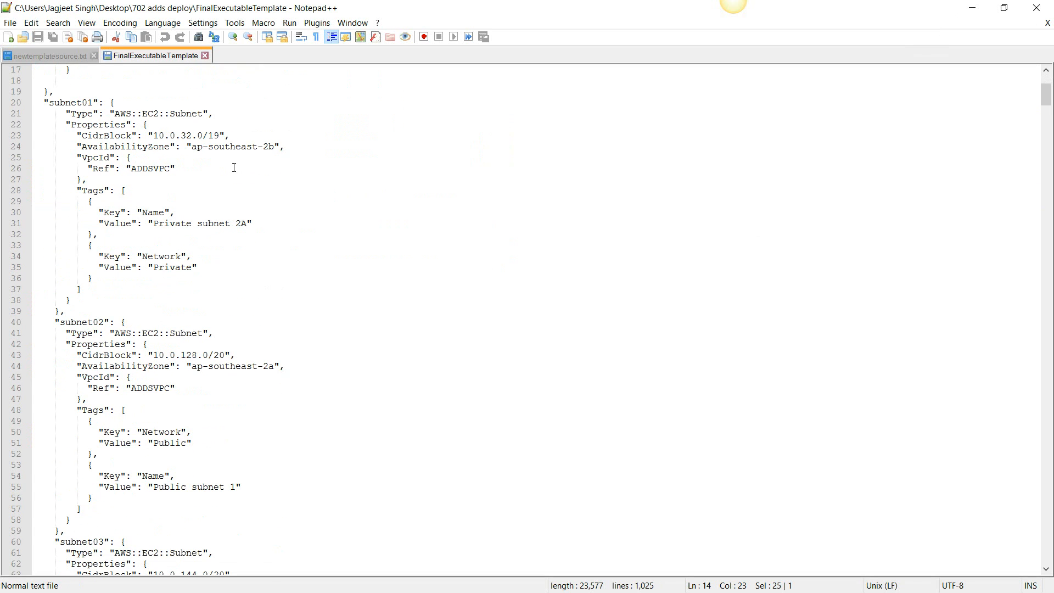
pyautogui.doubleClick(213, 148)
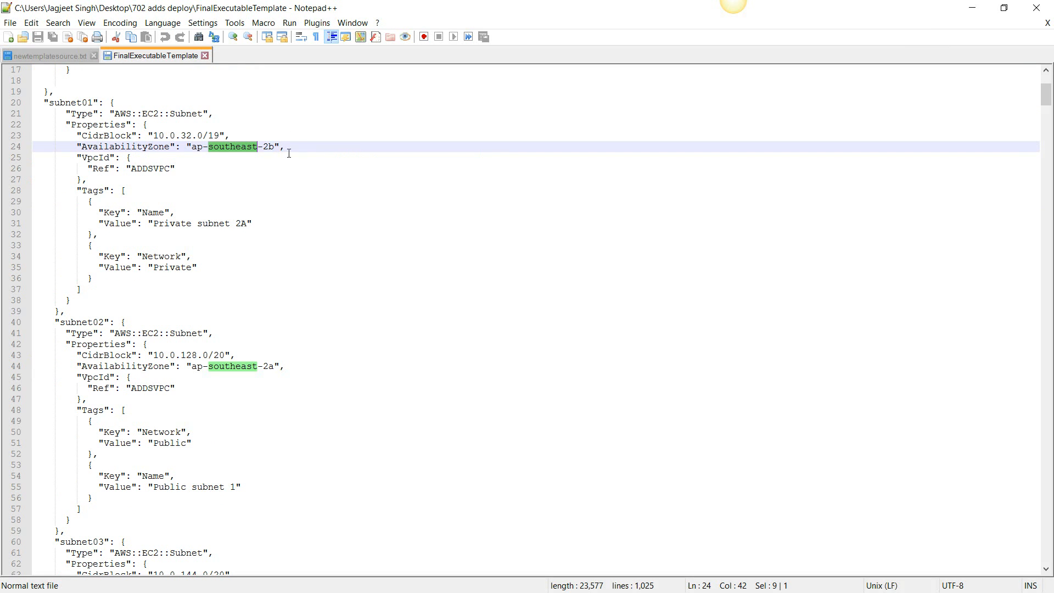
pyautogui.scroll(-4, 282, 155)
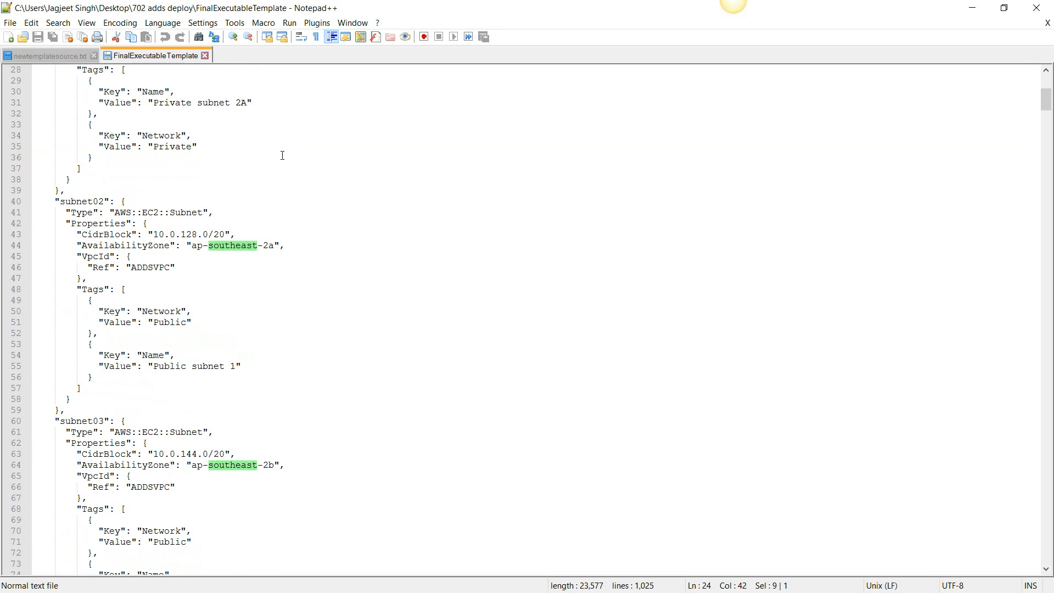
pyautogui.scroll(-20, 292, 101)
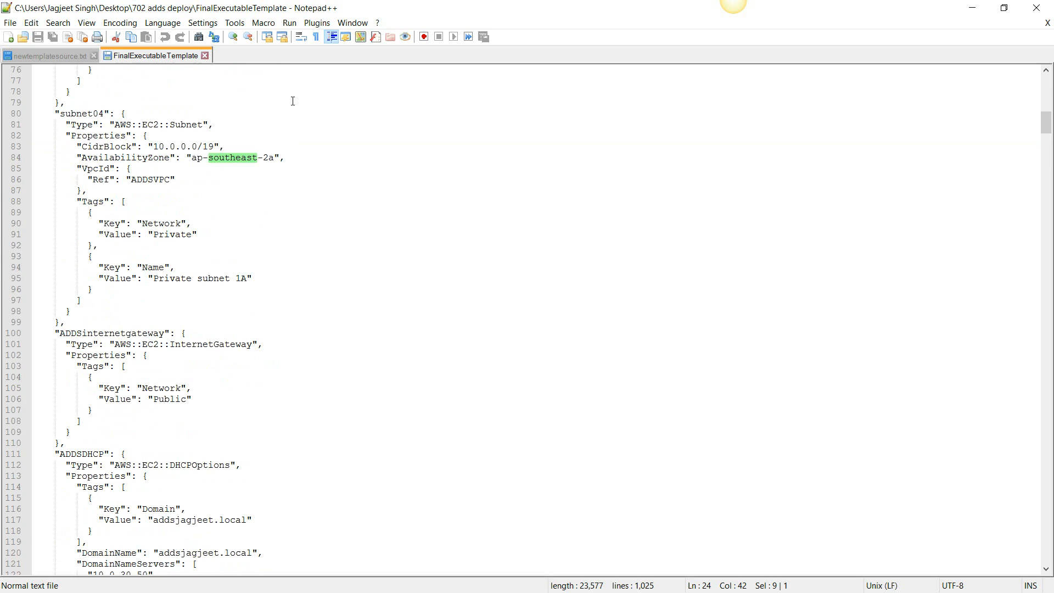
pyautogui.scroll(-19, 293, 101)
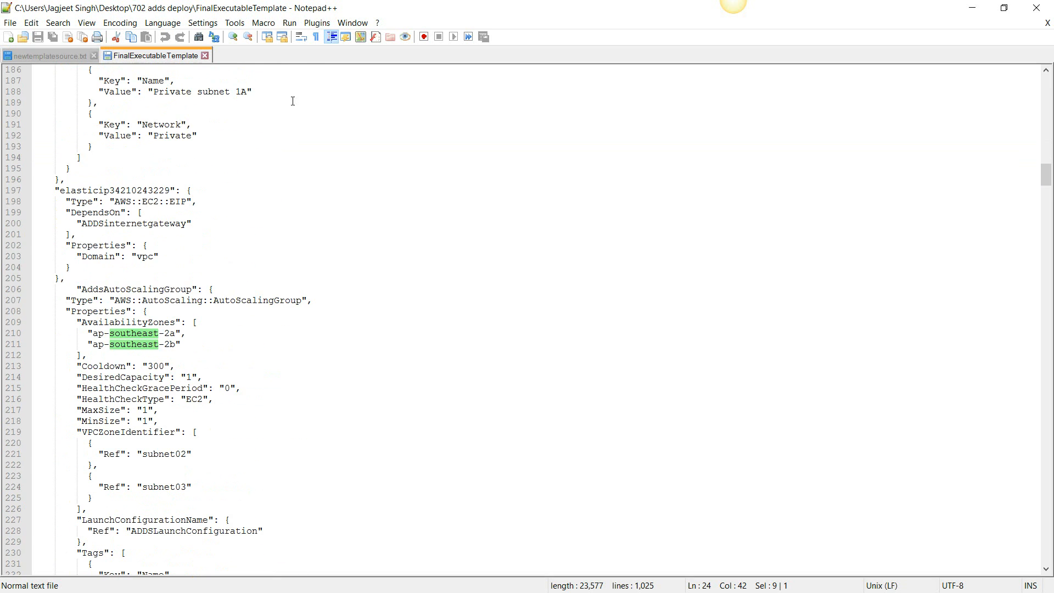
# - Locate the ADDSLaunchConfiguration resource in FinalExecutableTemplate and highlight its ImageId value
pyautogui.scroll(-2, 292, 101)
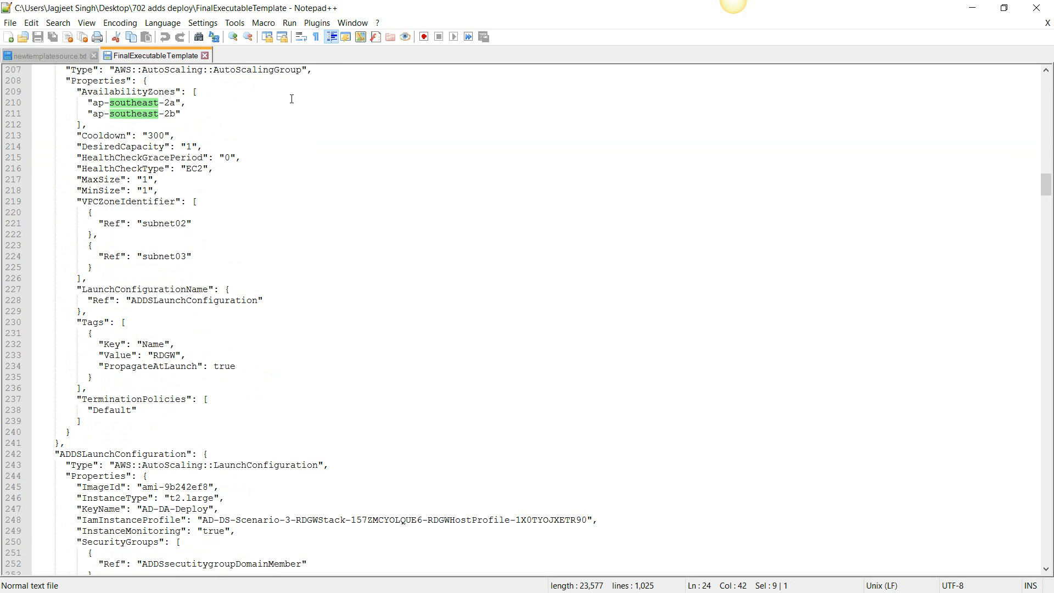
pyautogui.click(292, 99)
pyautogui.scroll(-10, 292, 101)
pyautogui.scroll(-2, 293, 101)
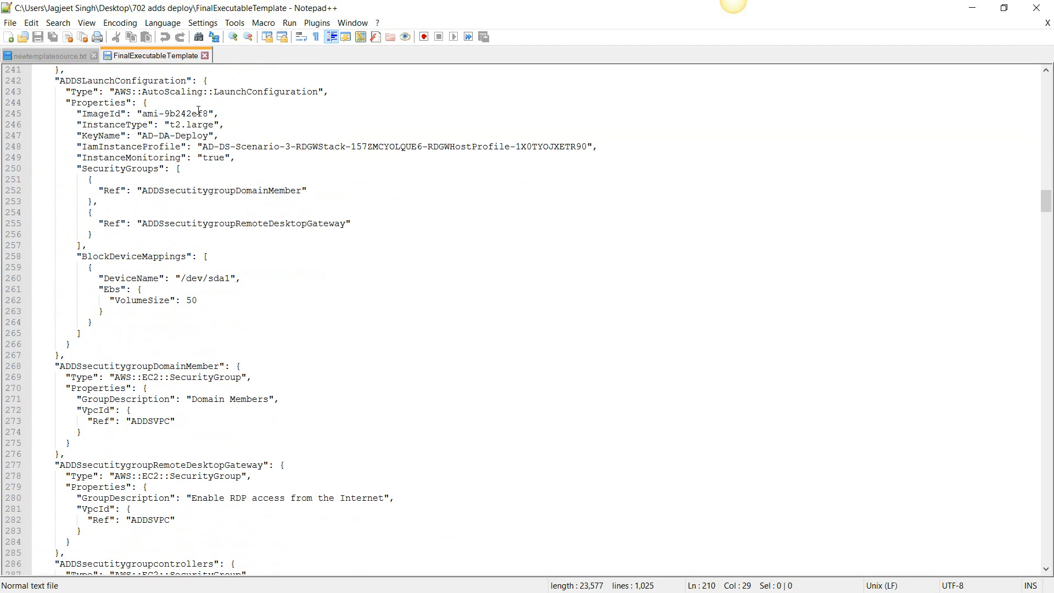
pyautogui.doubleClick(210, 115)
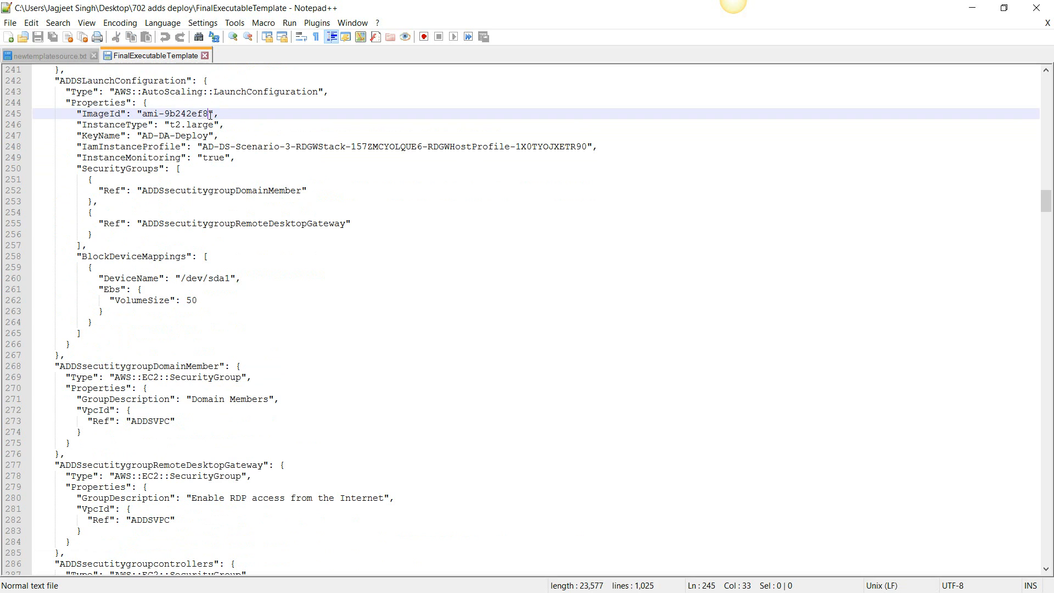
pyautogui.click(210, 116)
pyautogui.moveTo(208, 114); pyautogui.dragTo(141, 112)
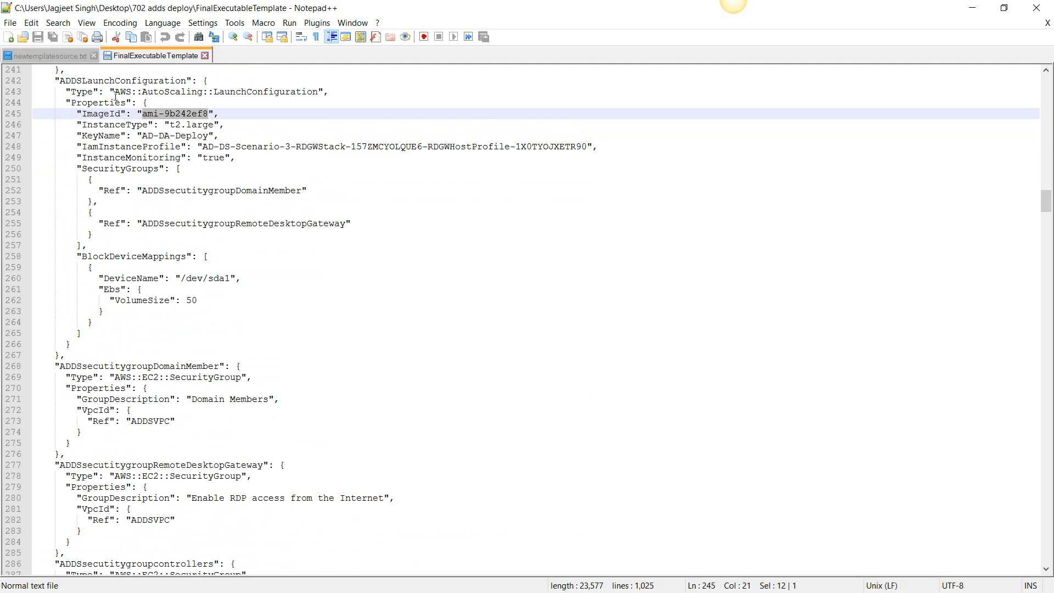
# - Compare the launch configuration's ImageId and KeyName values in newtemplatesource.txt with those in FinalExecutableTemplate
pyautogui.hotkey('ctrl', 'Tab')
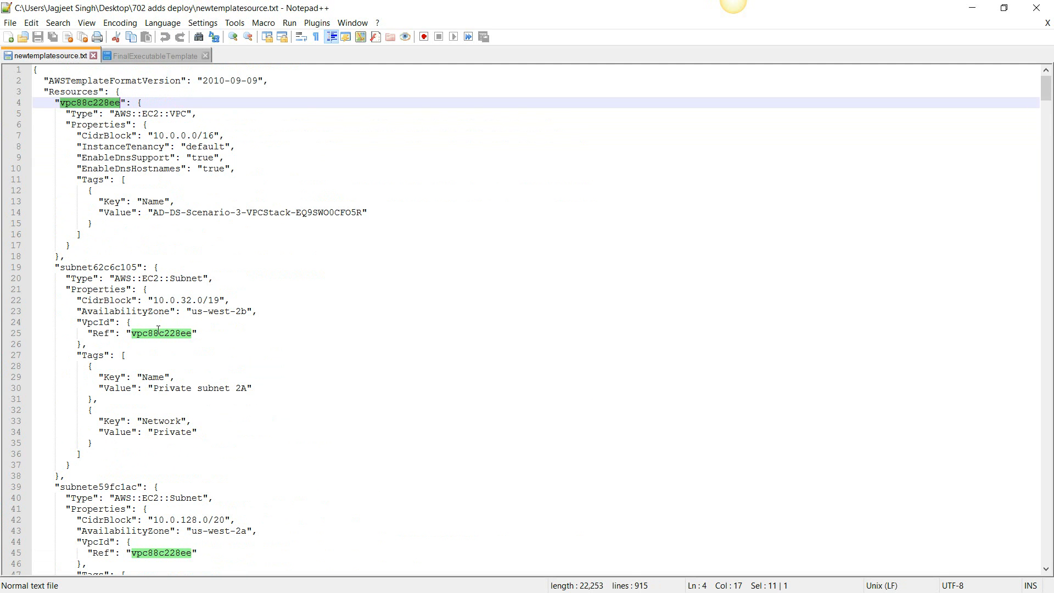
pyautogui.scroll(-20, 158, 330)
pyautogui.scroll(-20, 158, 330)
pyautogui.scroll(7, 158, 330)
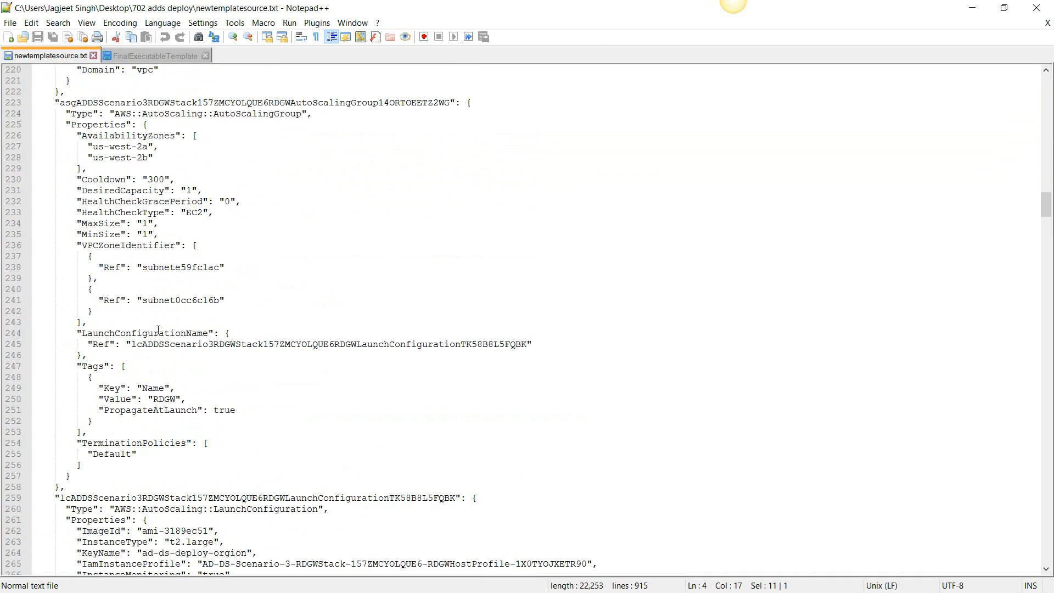
pyautogui.scroll(-5, 158, 330)
pyautogui.scroll(-4, 159, 330)
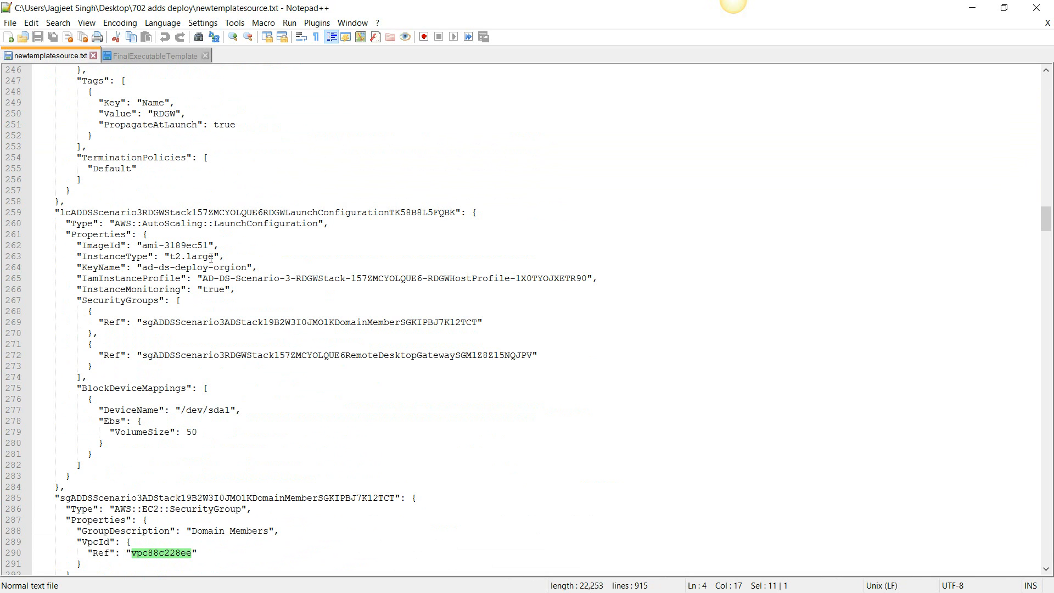
pyautogui.click(163, 57)
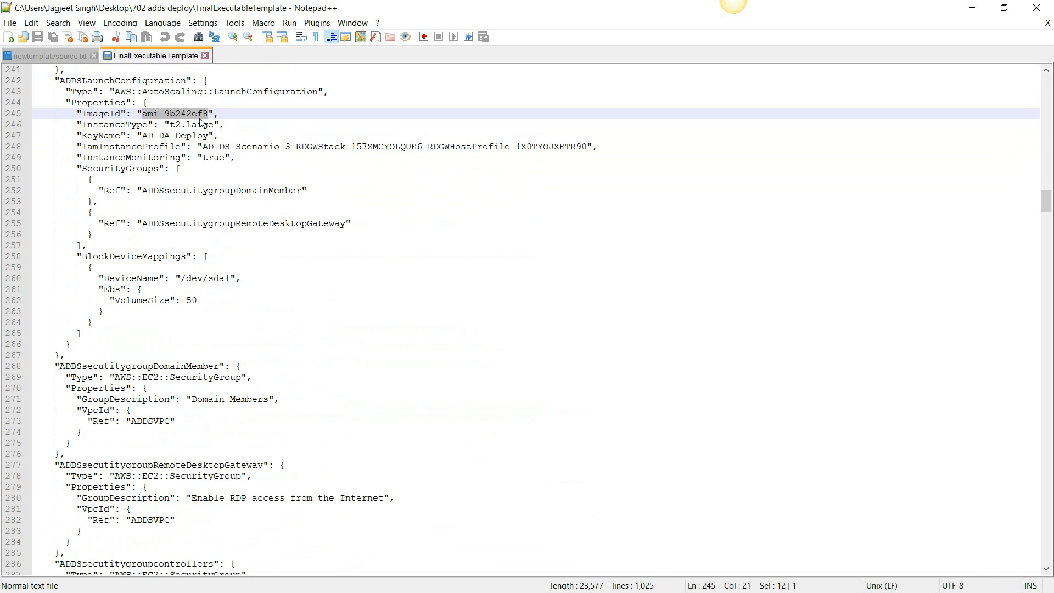
pyautogui.click(57, 57)
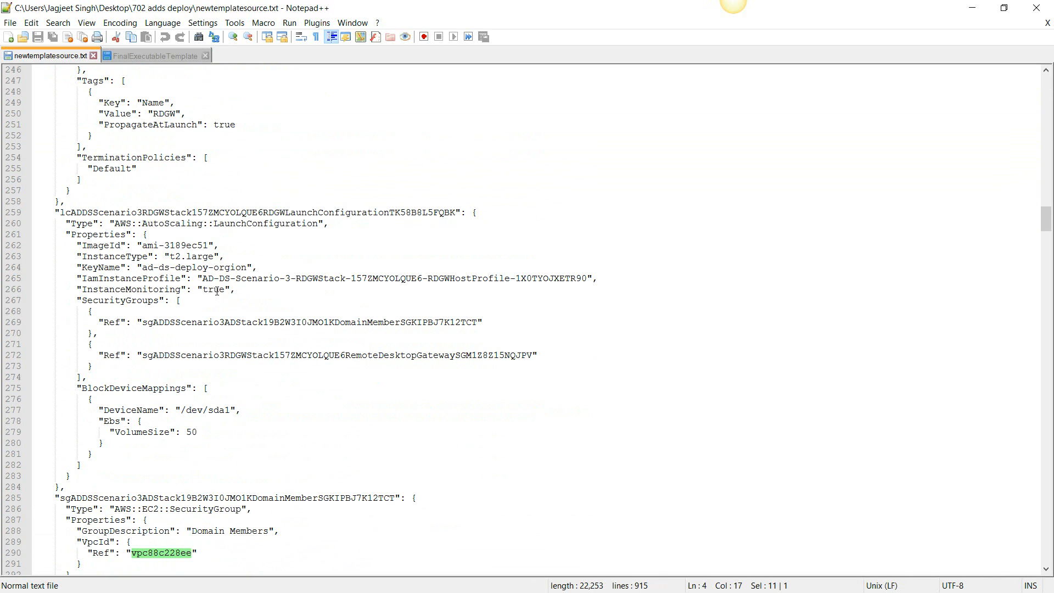
pyautogui.doubleClick(189, 268)
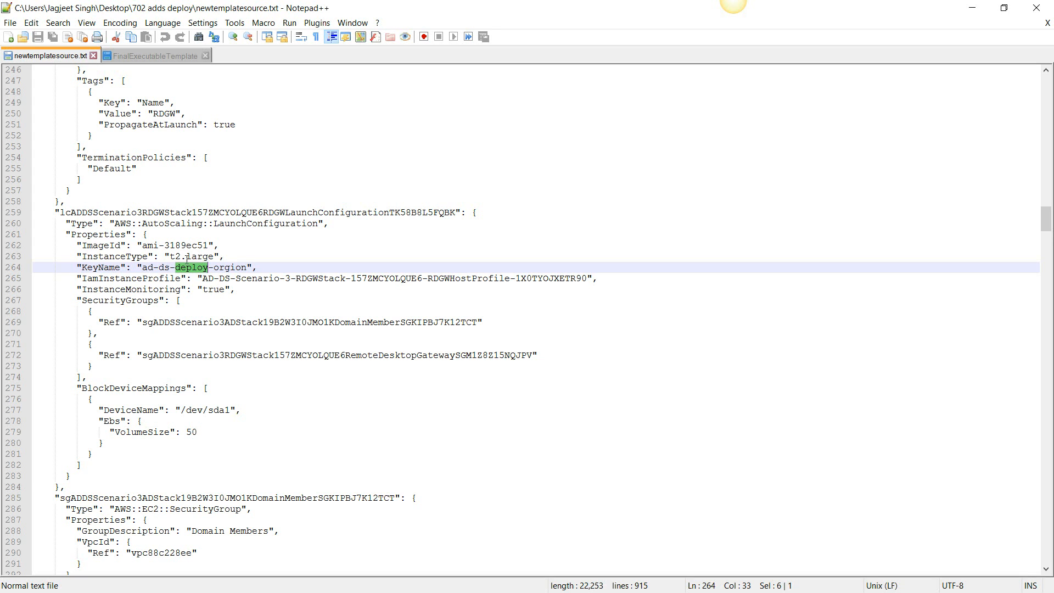
pyautogui.click(122, 57)
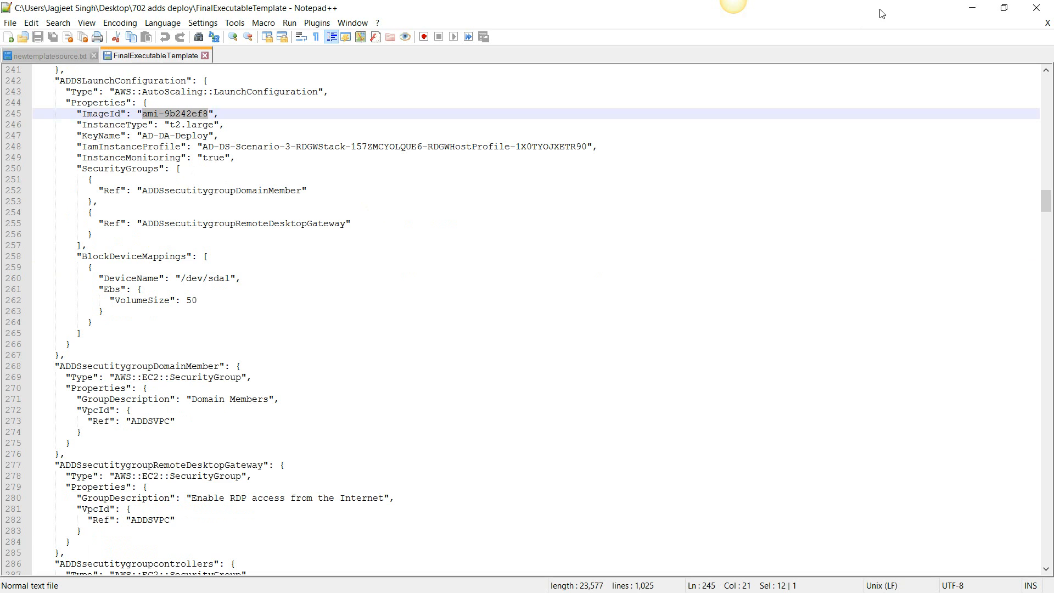
# - Switch to Chrome, open the CloudFormation service in the AWS console and change the region to Asia Pacific (Sydney)
pyautogui.click(971, 8)
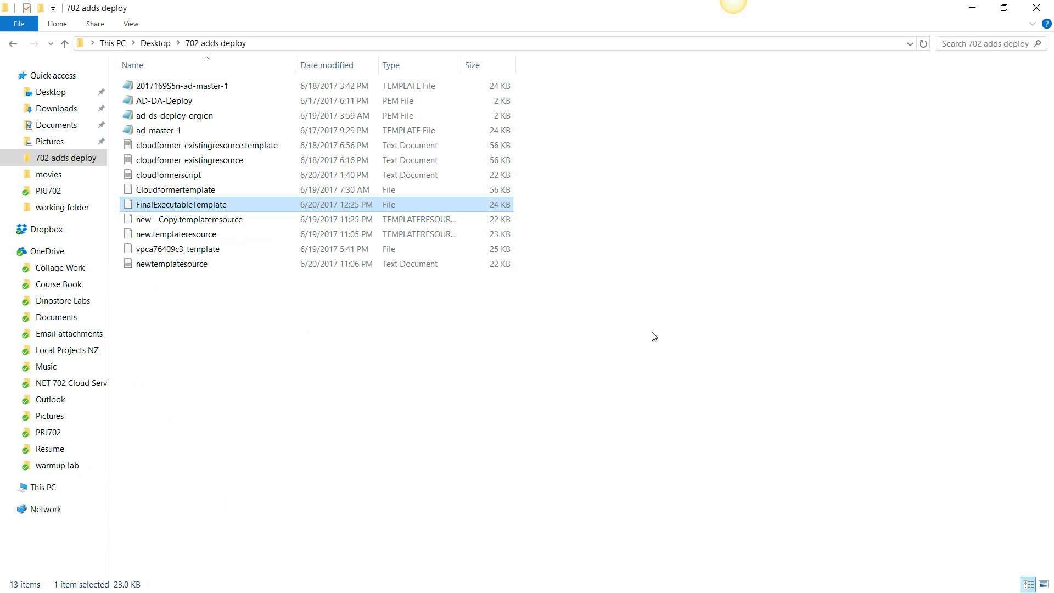
pyautogui.click(975, 5)
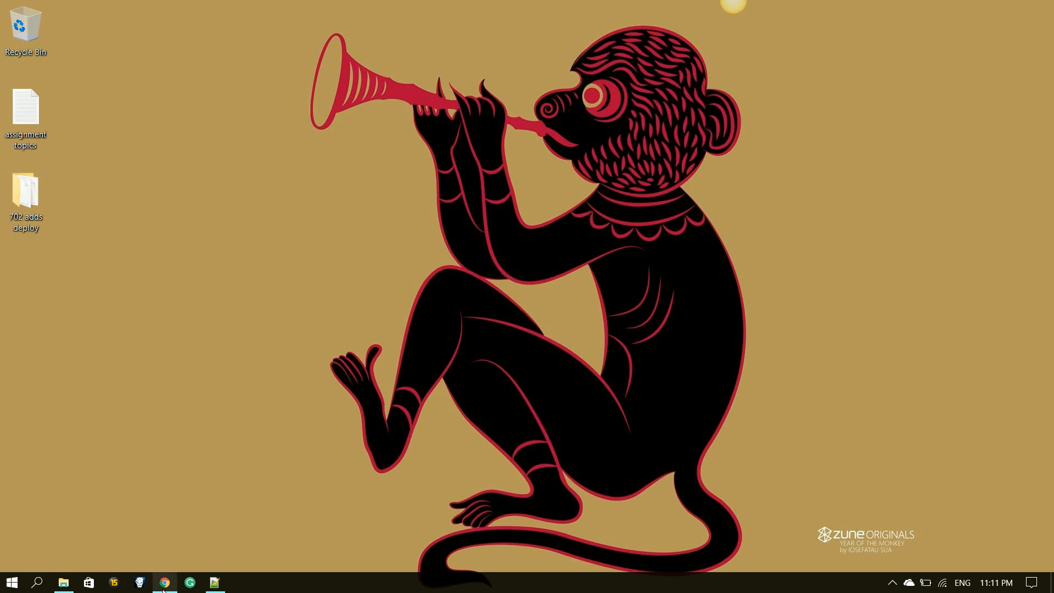
pyautogui.click(163, 589)
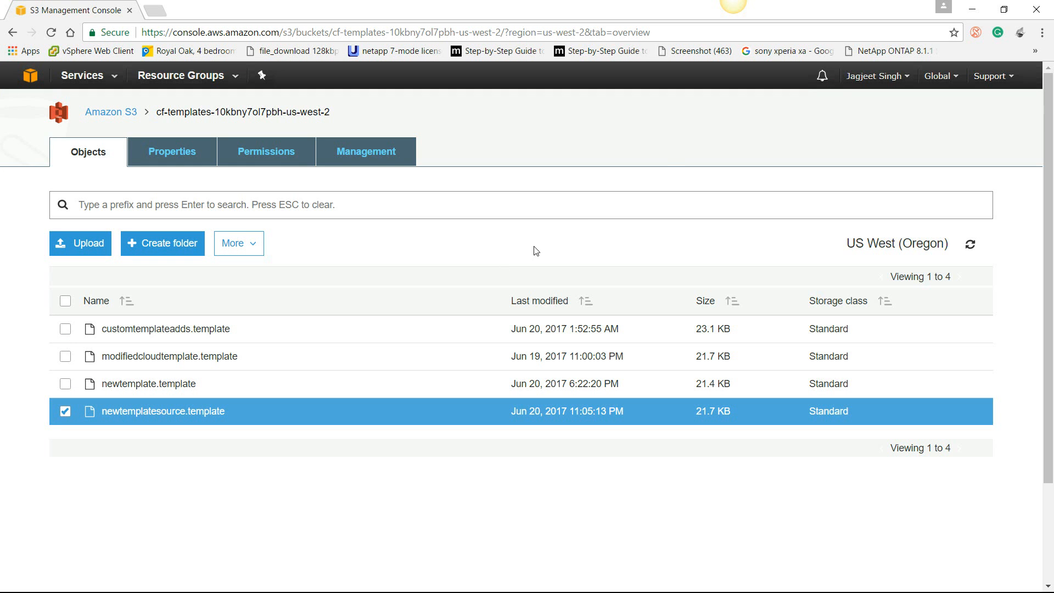
pyautogui.click(907, 79)
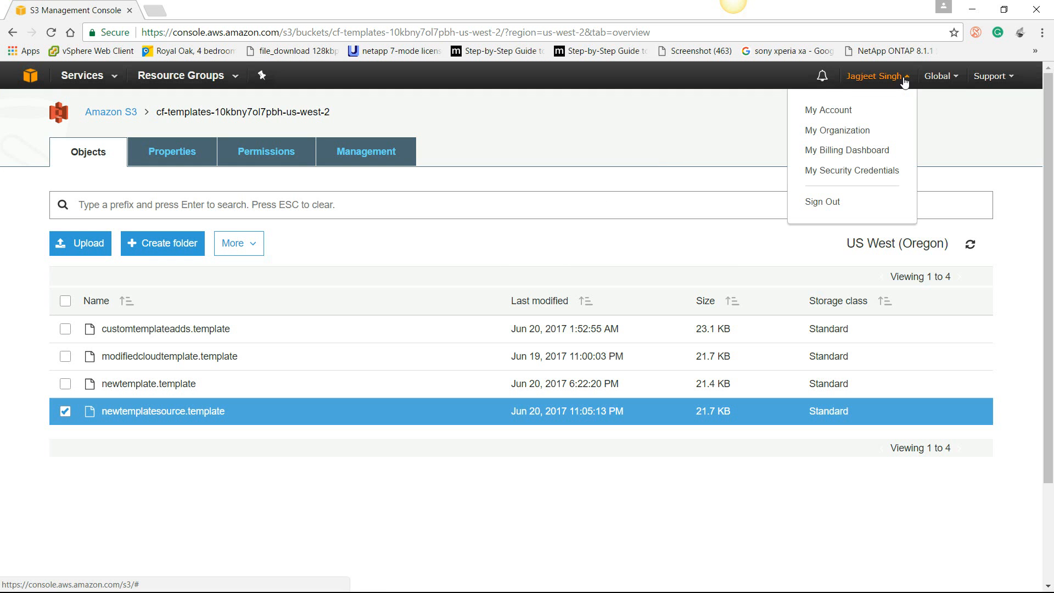
pyautogui.click(939, 78)
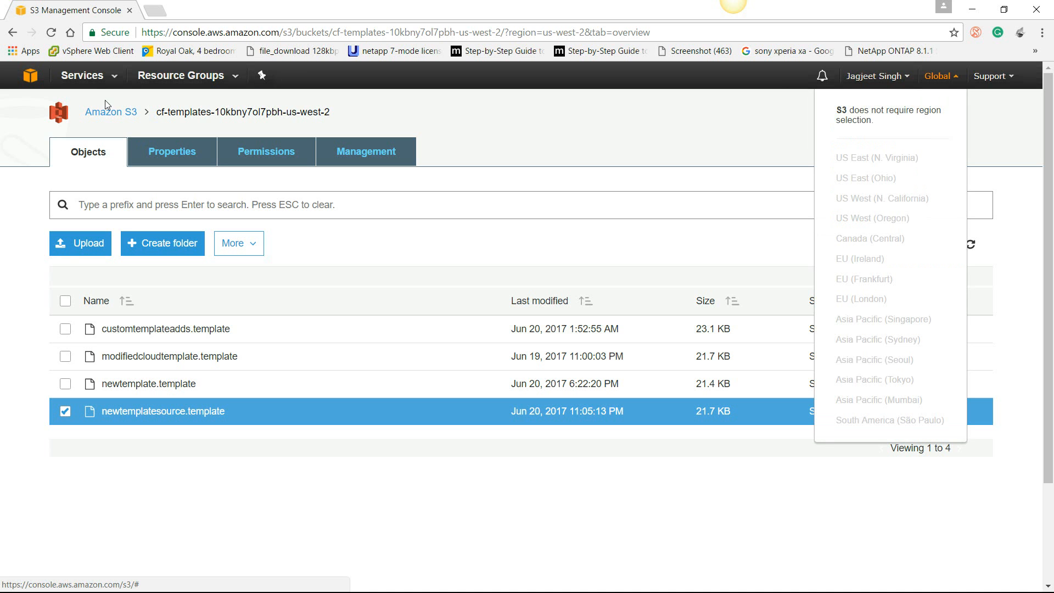
pyautogui.click(84, 76)
pyautogui.click(68, 167)
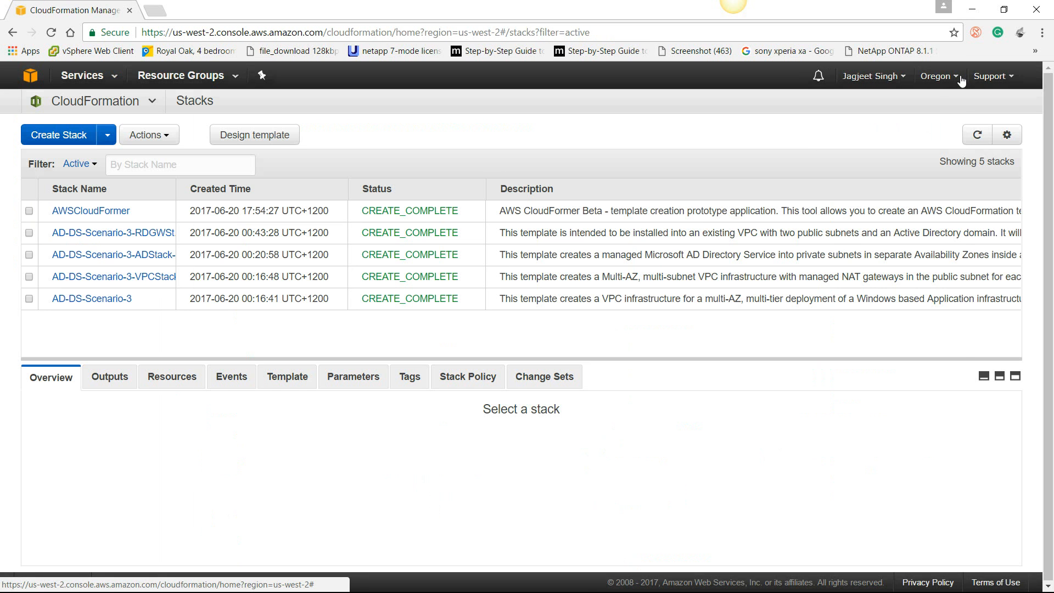
pyautogui.click(960, 80)
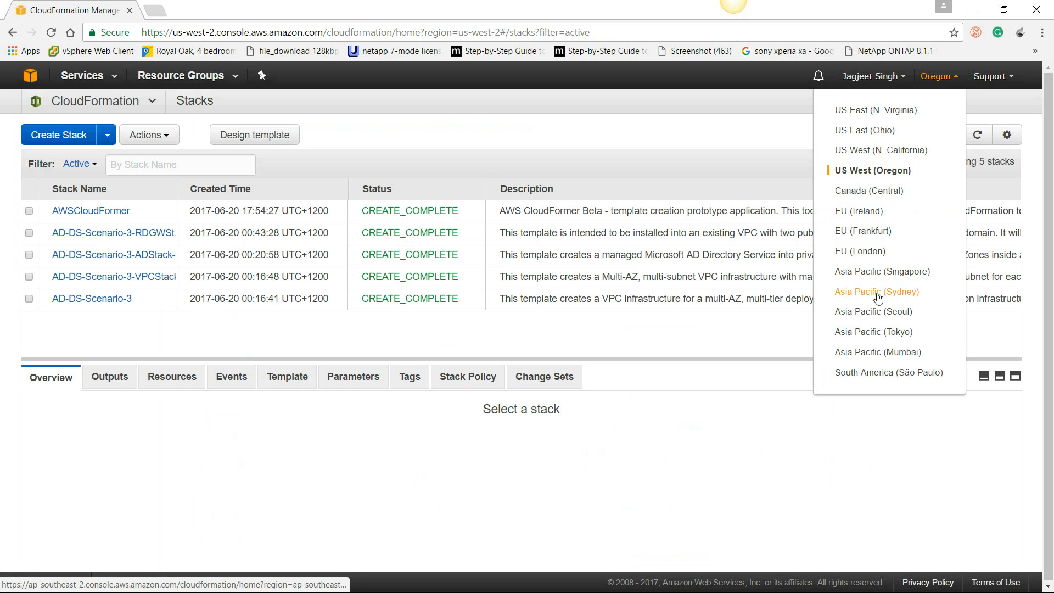
pyautogui.click(870, 294)
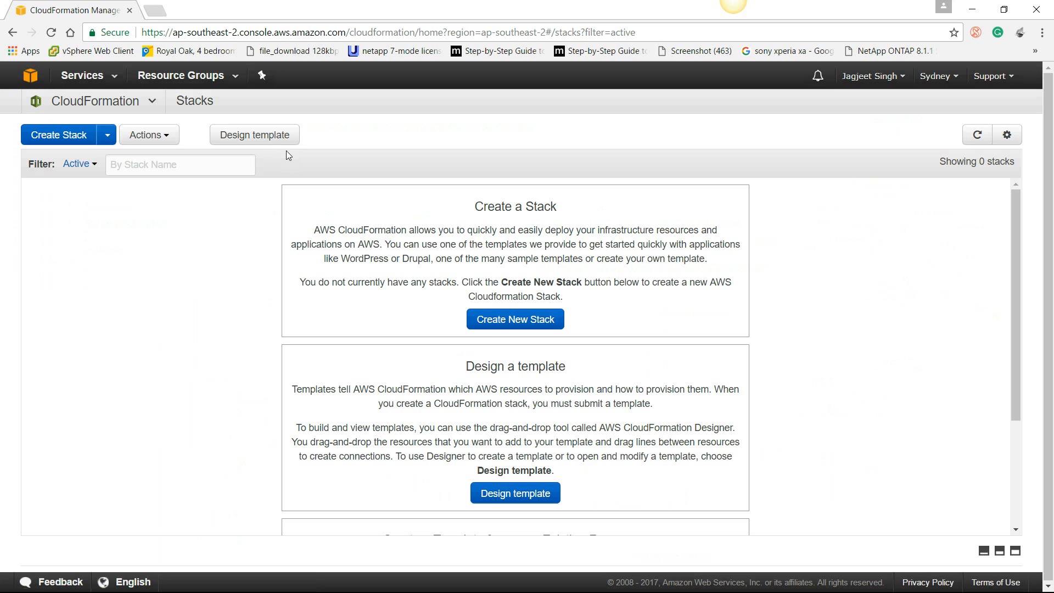
# - Start a new stack and upload FinalExecutableTemplate from the 702 adds deploy folder as its template
pyautogui.click(493, 321)
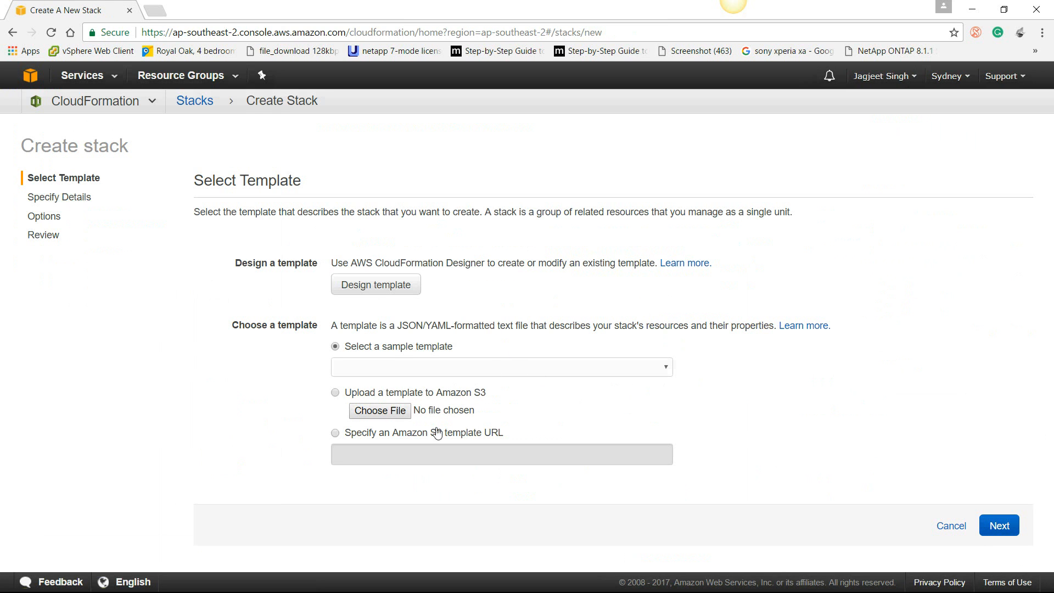
pyautogui.click(396, 409)
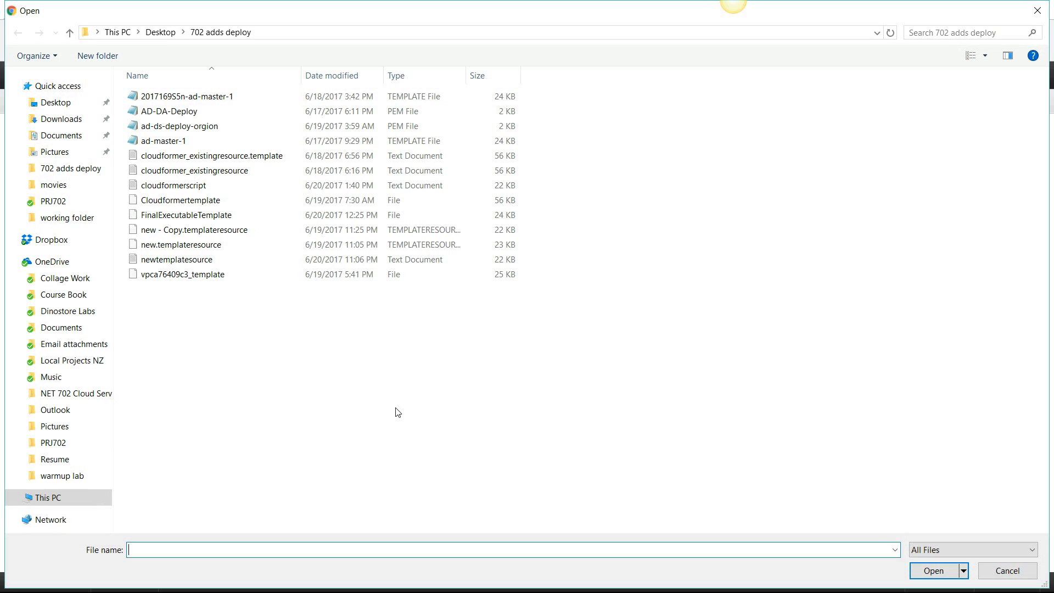
pyautogui.doubleClick(262, 218)
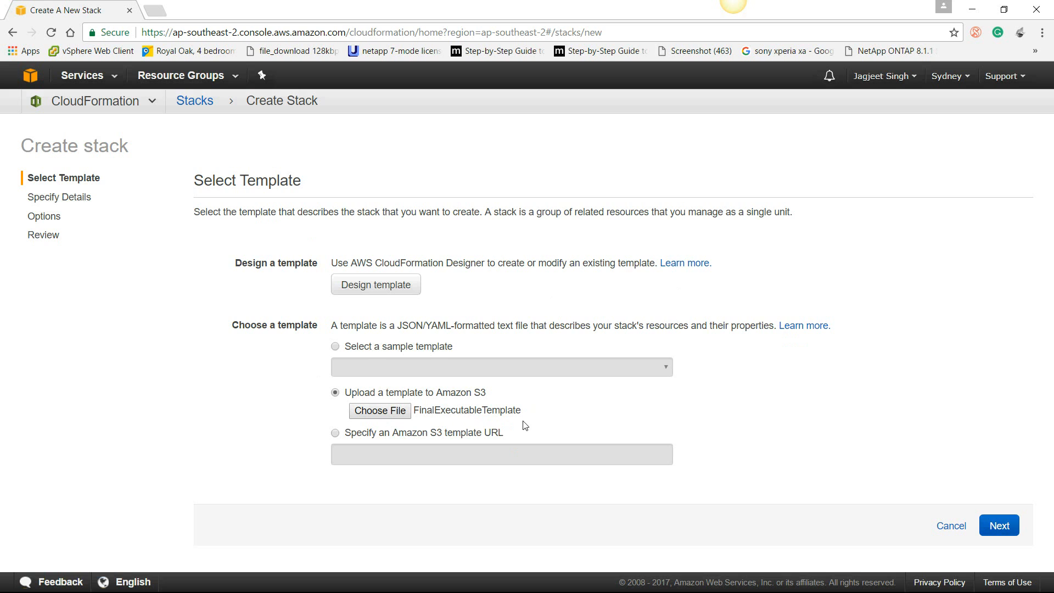
pyautogui.click(1002, 526)
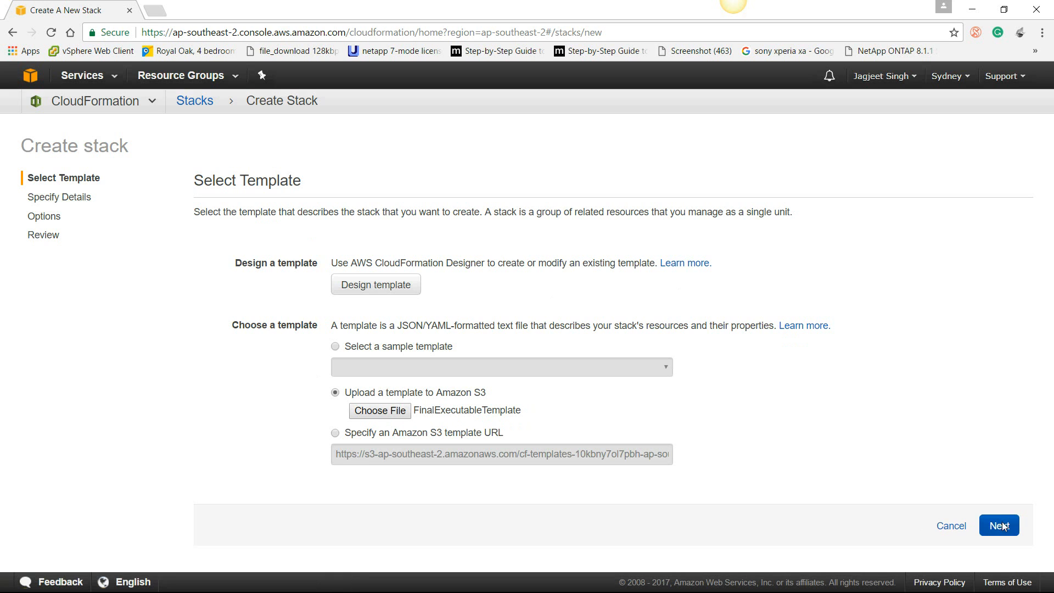
# - Name the stack with the saved AD-DS-Scenario-3 entry prefixed by the owner's first name, keep the default options and create it
pyautogui.click(460, 265)
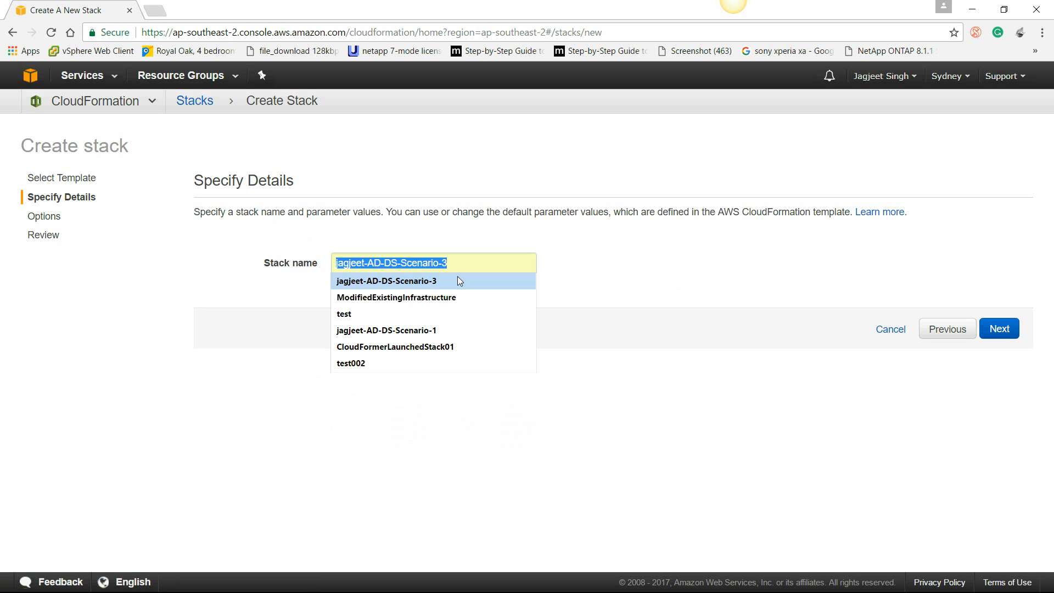
pyautogui.click(457, 281)
pyautogui.click(1016, 332)
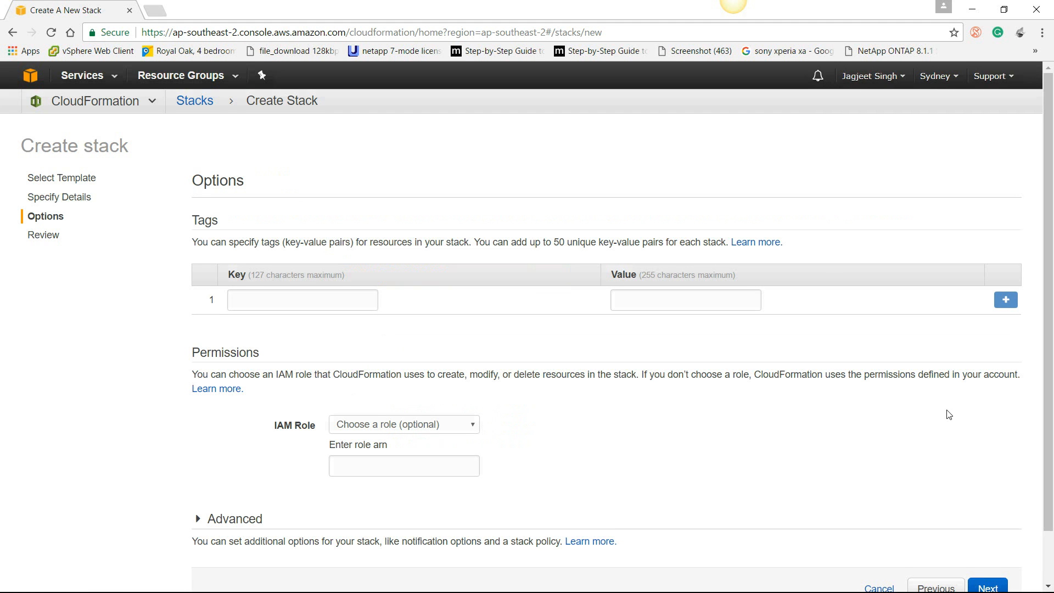
pyautogui.scroll(-1, 949, 415)
pyautogui.click(987, 532)
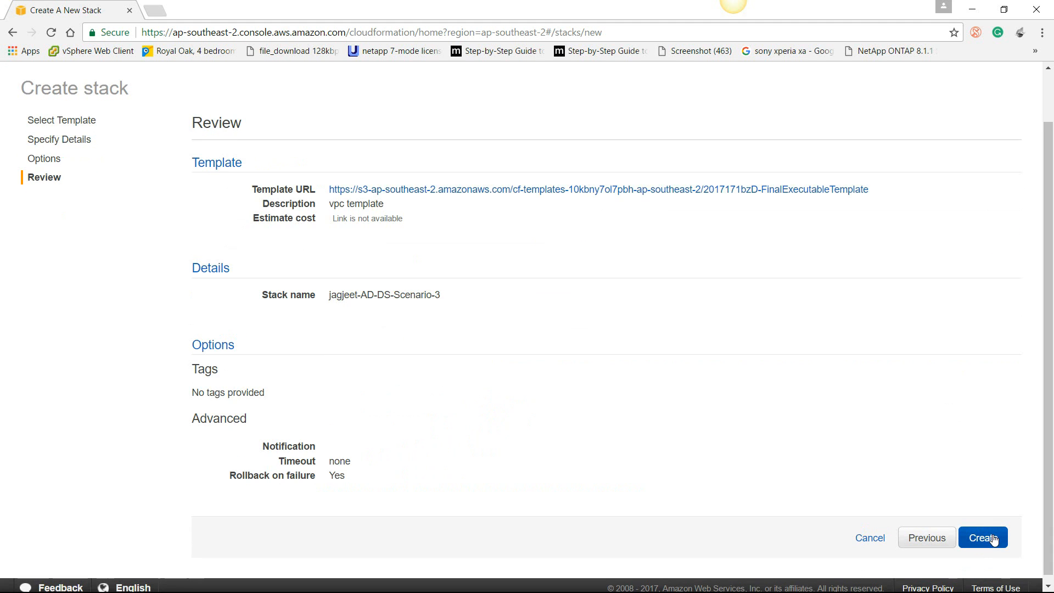
pyautogui.click(994, 538)
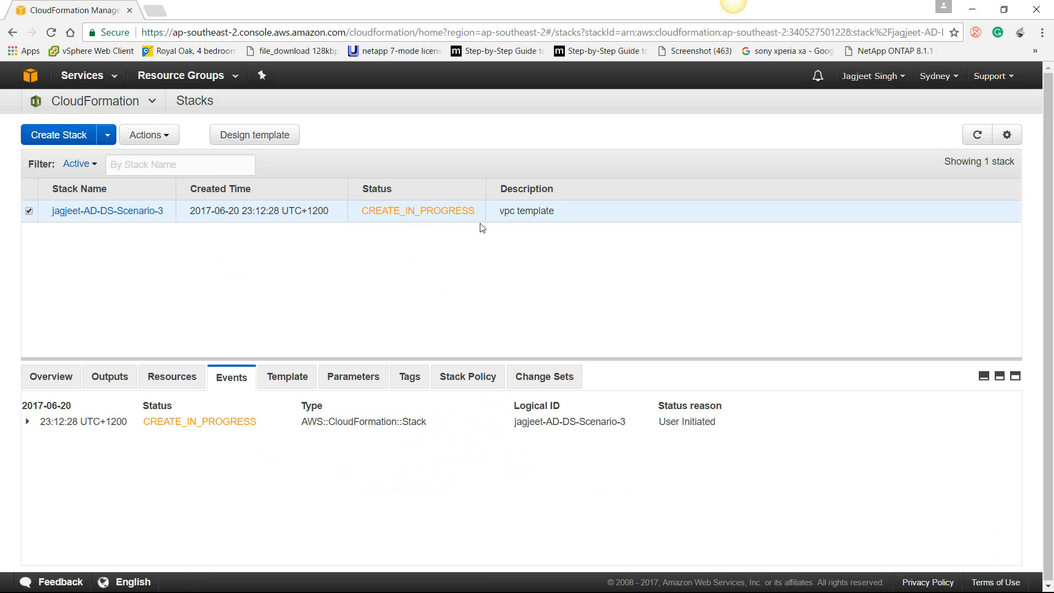
# - Examine the new stack's resources, highlighting the DHCP options' logical ID, and refresh the stack information
pyautogui.click(176, 379)
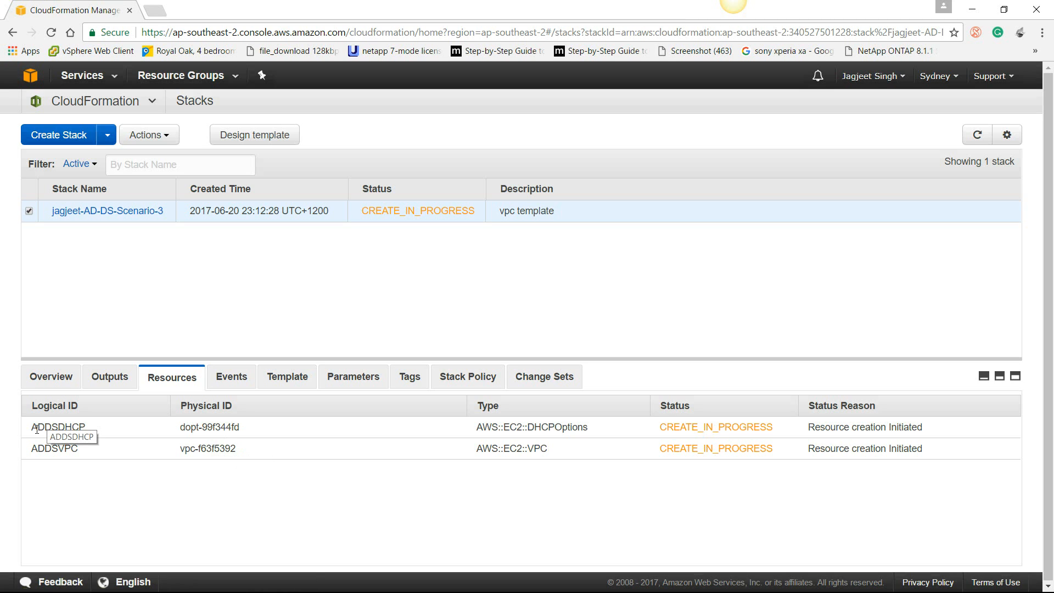
pyautogui.moveTo(29, 428); pyautogui.dragTo(89, 436)
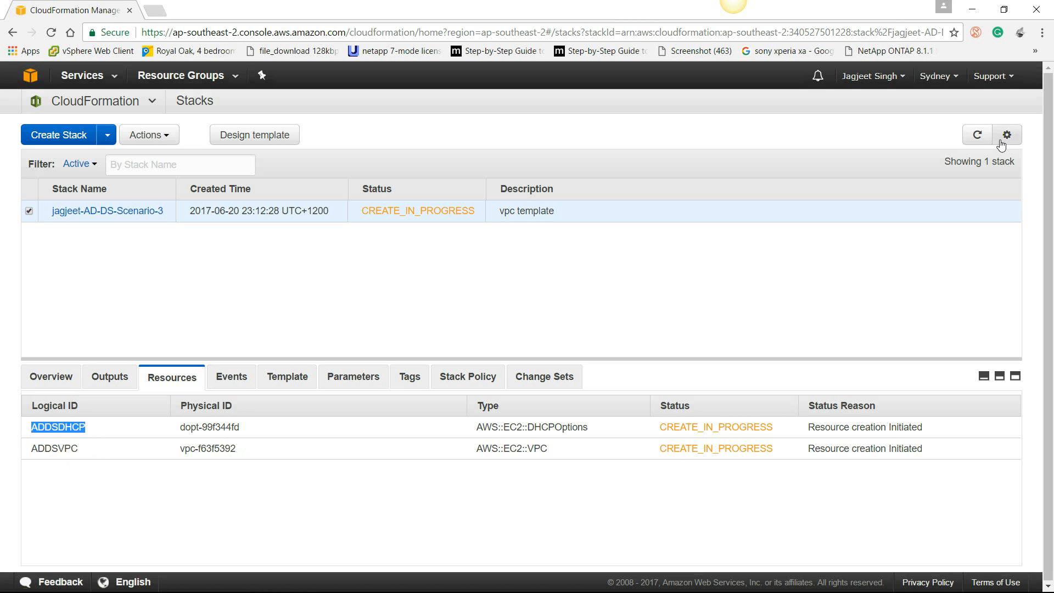
pyautogui.click(977, 135)
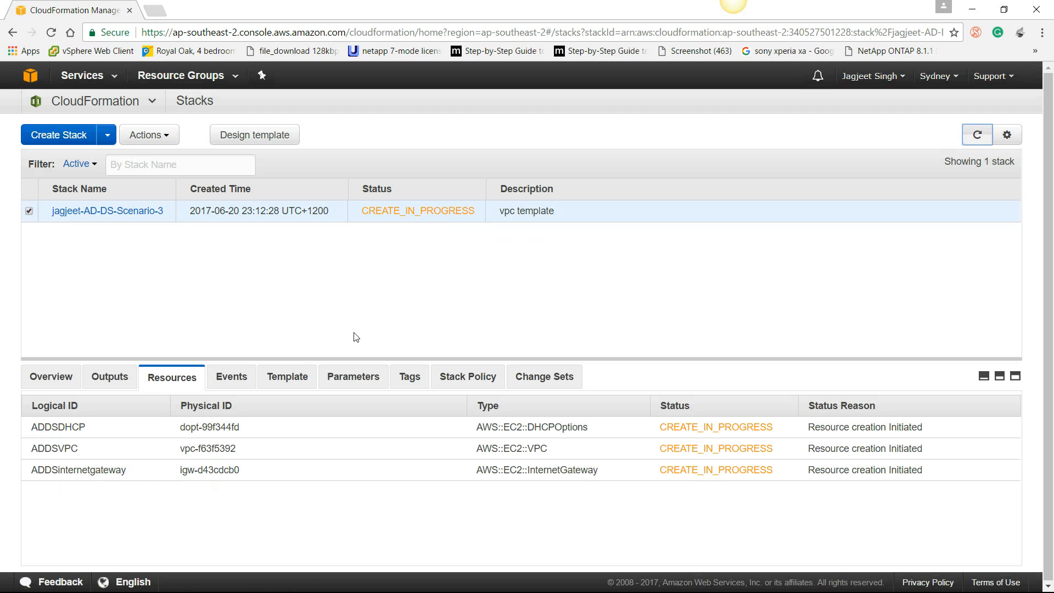
# - Review the new stack's creation events down to the earlier entries and refresh them
pyautogui.click(242, 380)
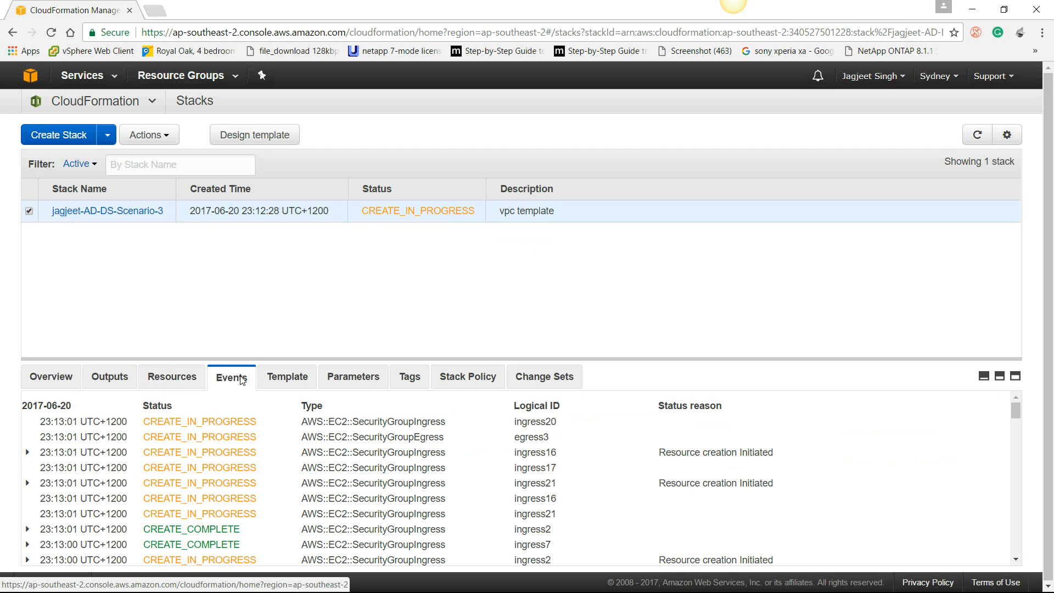
pyautogui.scroll(-6, 271, 478)
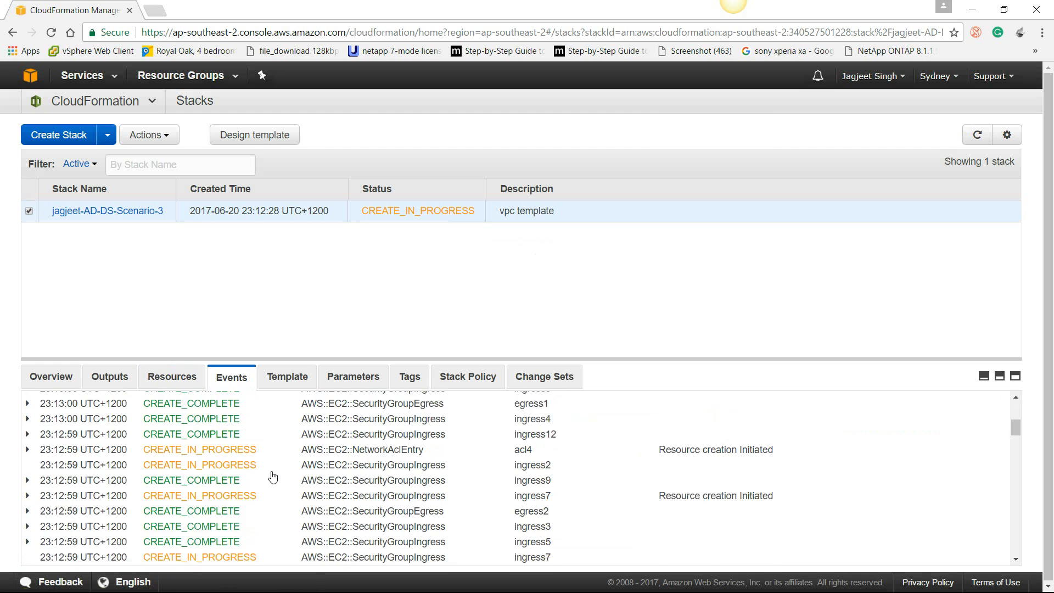
pyautogui.scroll(-8, 771, 458)
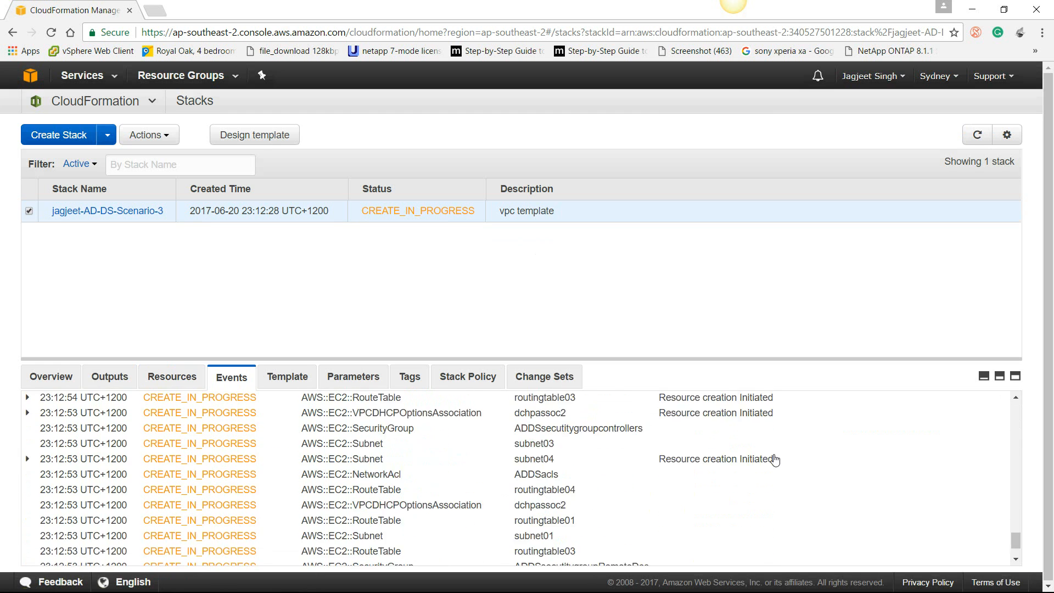
pyautogui.click(973, 142)
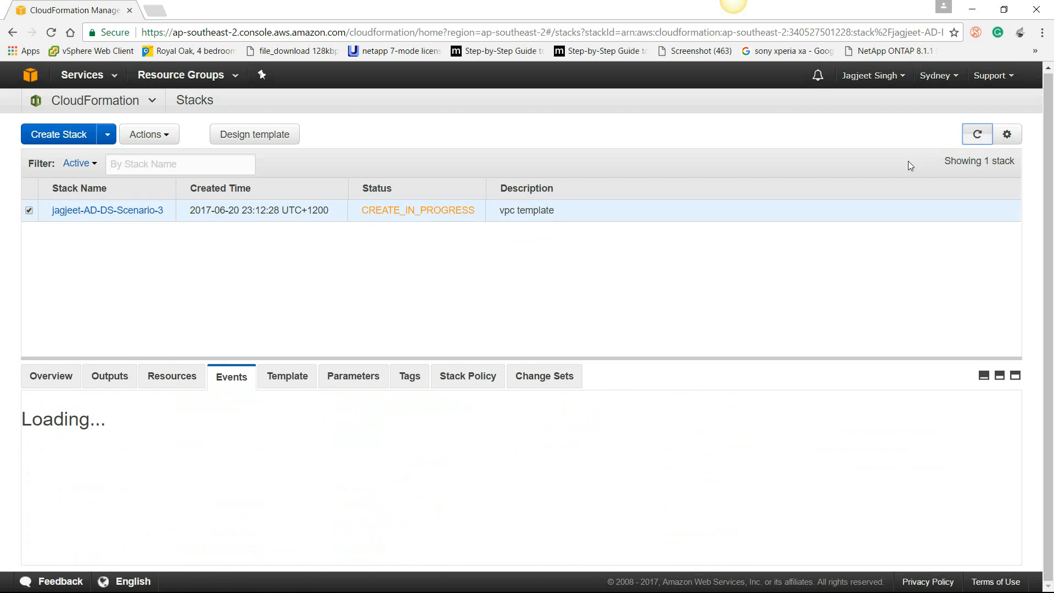
# - Check the creation status of each resource in the new stack's resource list
pyautogui.click(171, 376)
pyautogui.scroll(-5, 228, 462)
pyautogui.scroll(-7, 229, 463)
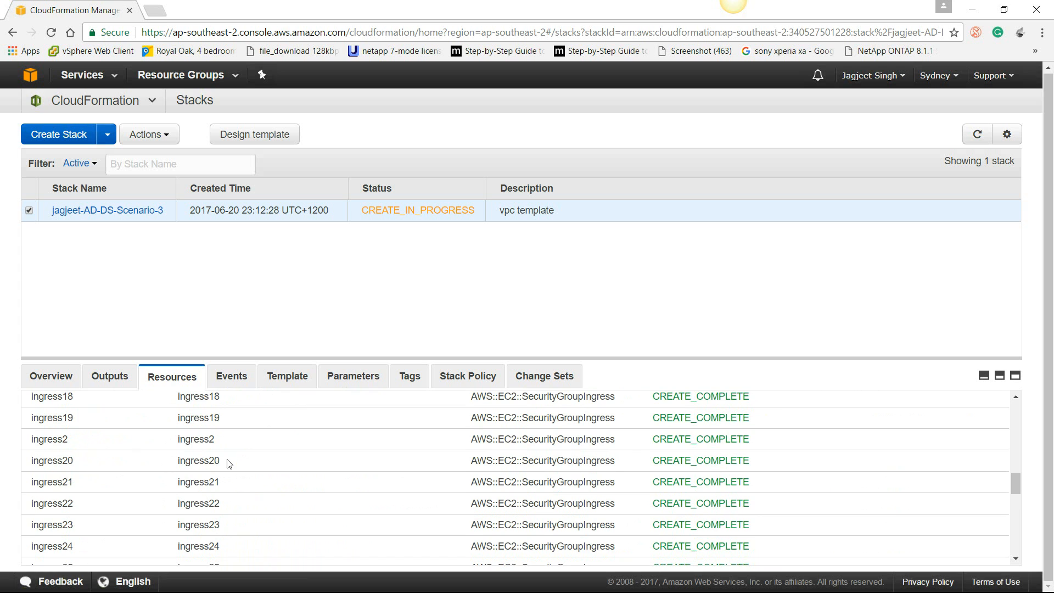
# - Review the security group ingress entries in the new stack's resource list and refresh the stack information
pyautogui.scroll(-3, 229, 463)
pyautogui.click(977, 135)
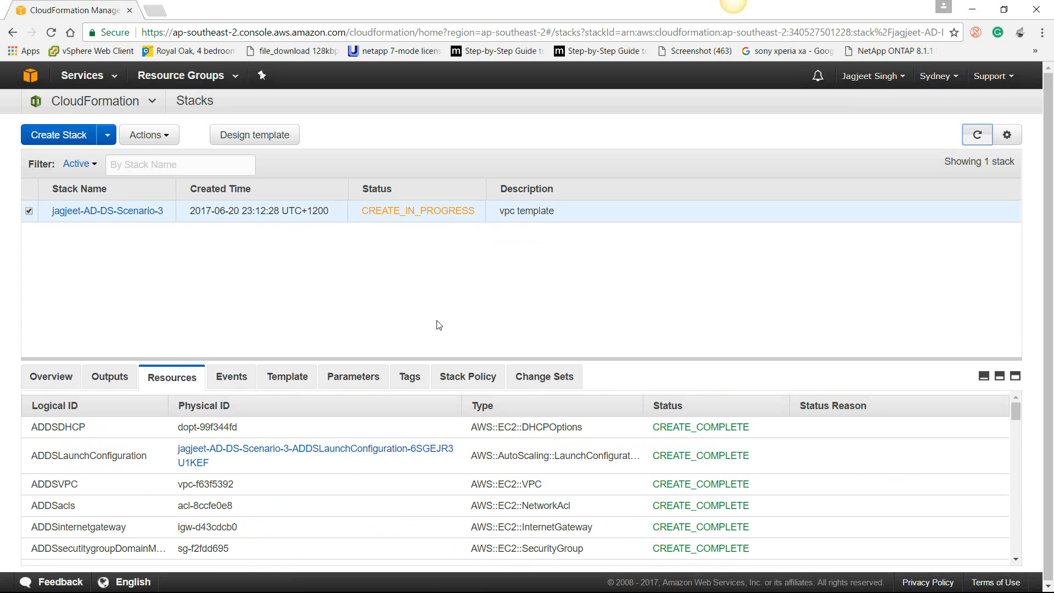
# - Switch to the VPC console and display the list of VPCs in the Sydney region
pyautogui.click(115, 81)
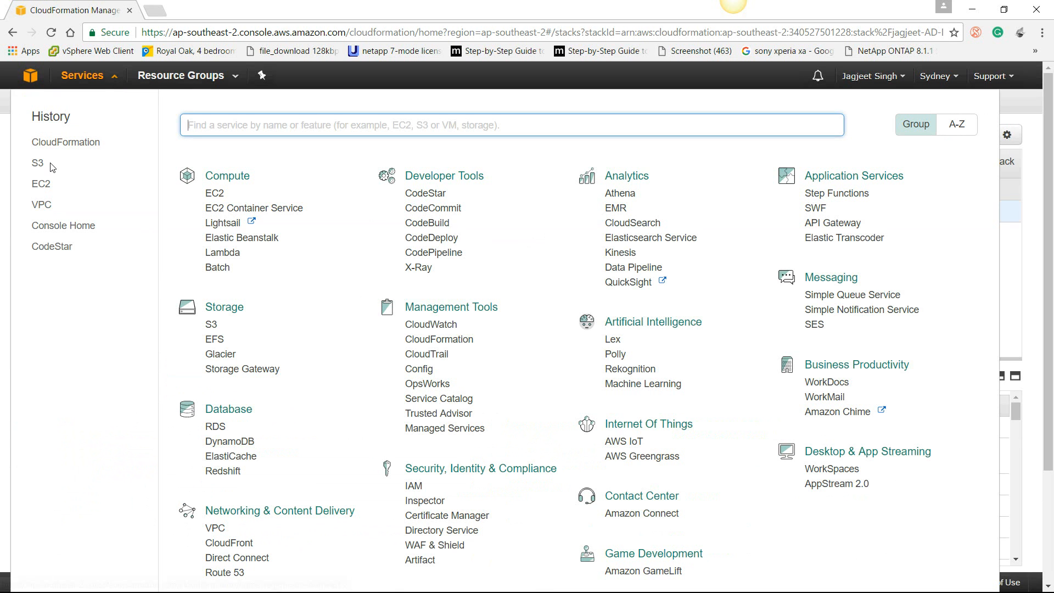
pyautogui.click(216, 530)
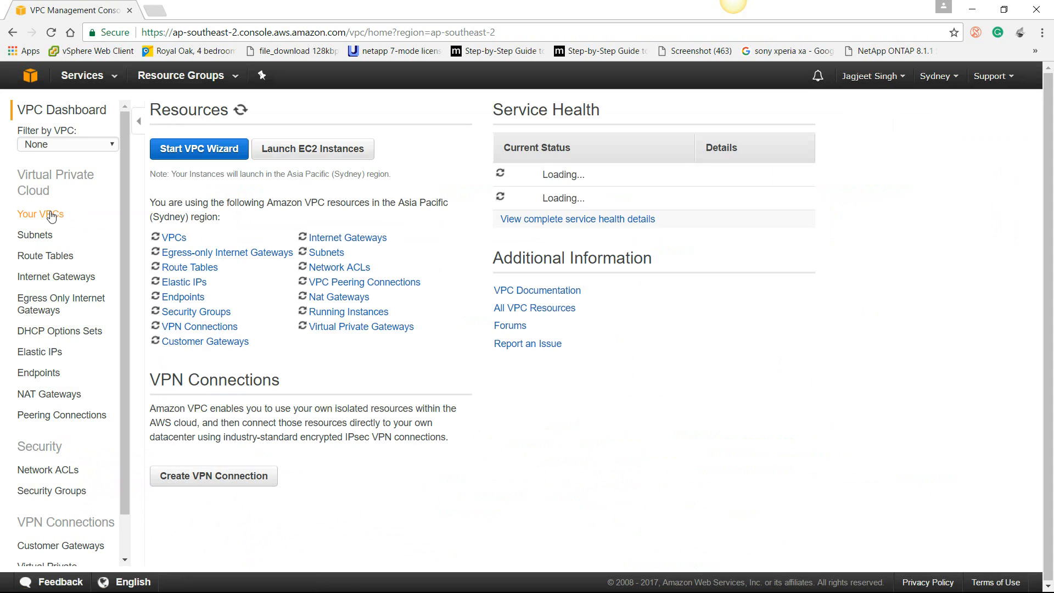
pyautogui.click(51, 216)
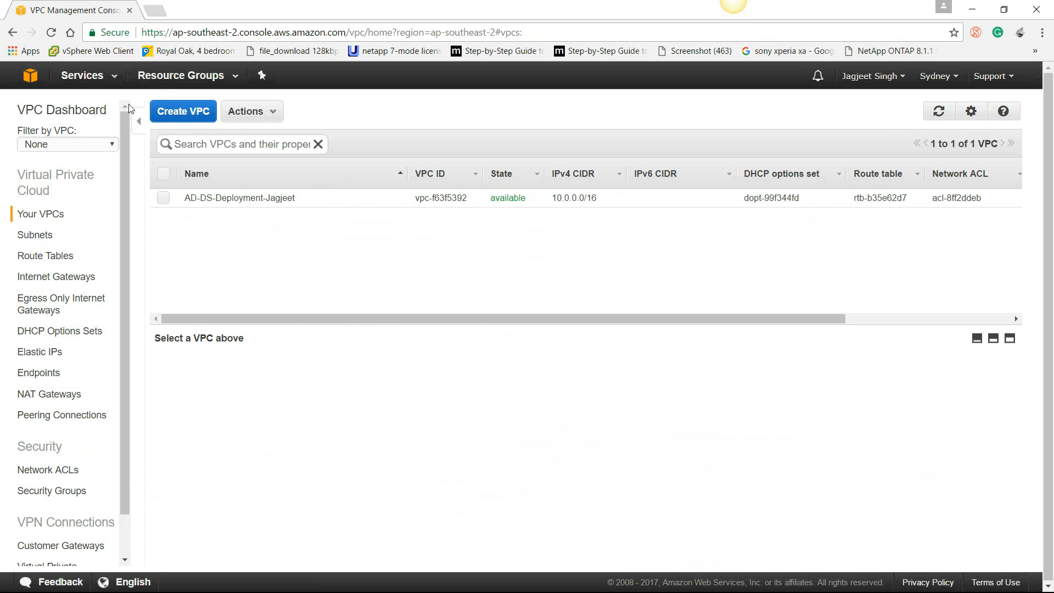
# - Return to CloudFormation's active stacks and refresh the list repeatedly to monitor the new stack's creation status
pyautogui.click(124, 76)
pyautogui.click(83, 164)
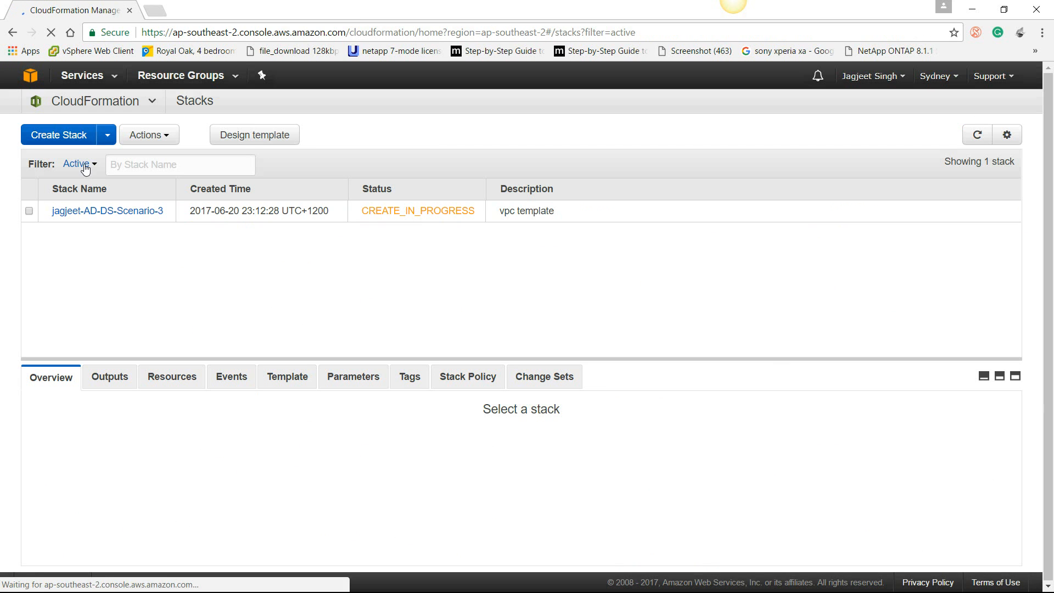
pyautogui.click(978, 136)
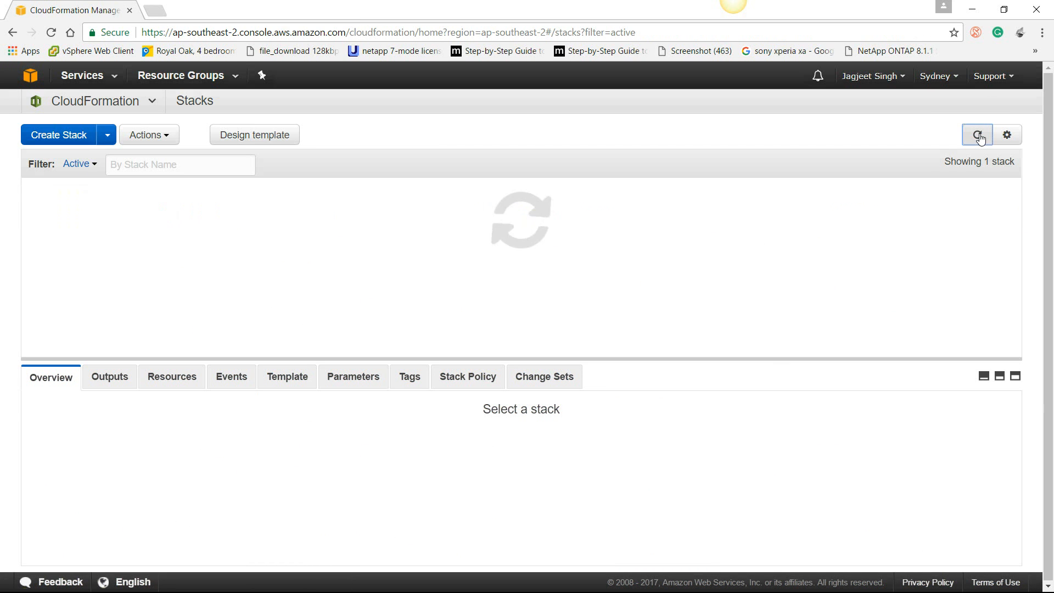
pyautogui.click(979, 137)
pyautogui.click(978, 137)
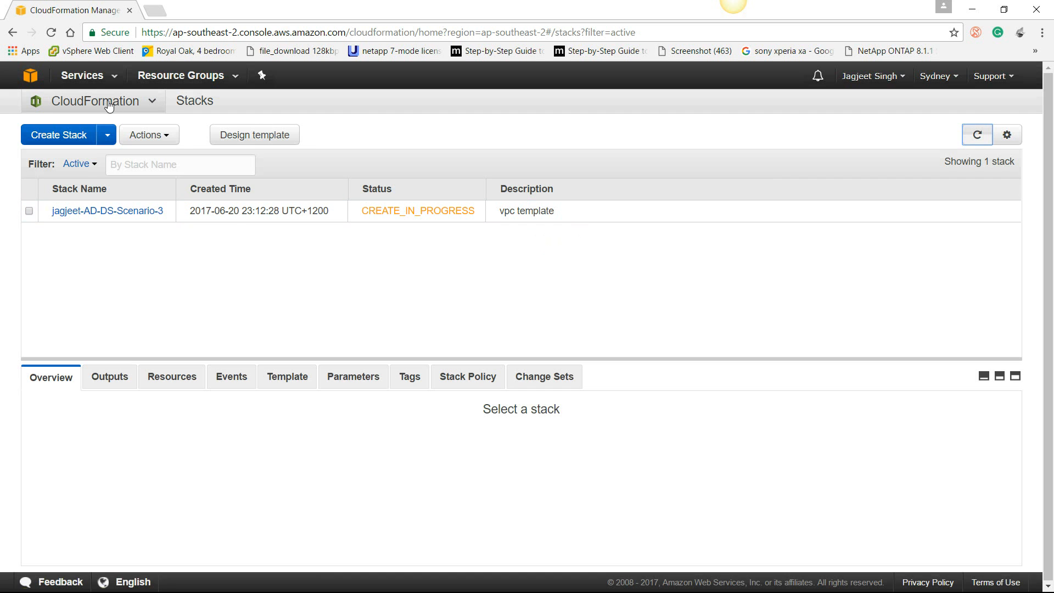
pyautogui.click(98, 82)
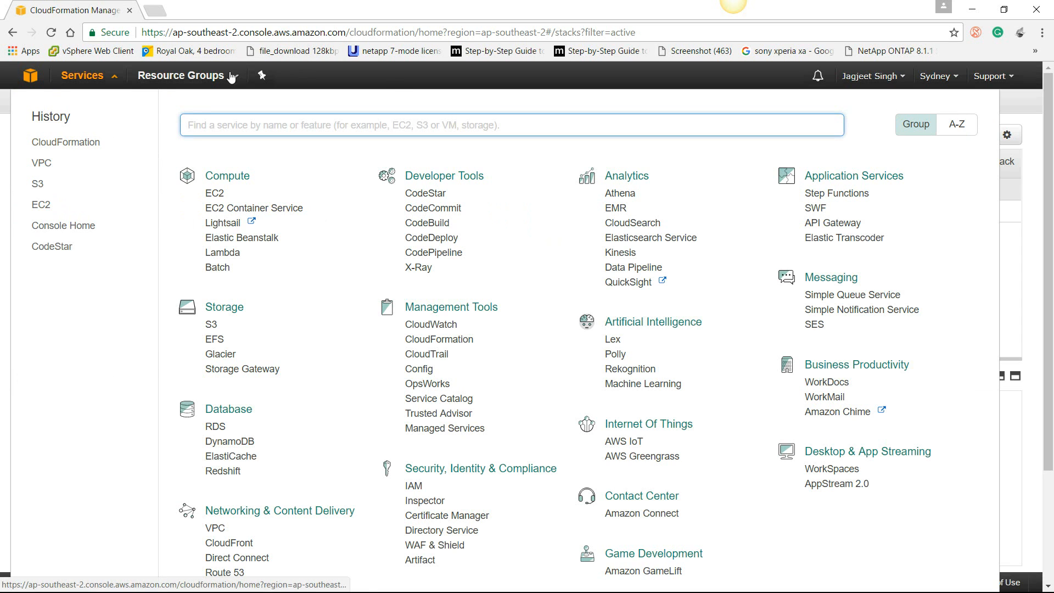
pyautogui.click(1023, 116)
pyautogui.click(976, 136)
pyautogui.click(976, 136)
pyautogui.click(977, 136)
pyautogui.click(976, 136)
pyautogui.click(977, 136)
pyautogui.click(977, 136)
pyautogui.click(976, 136)
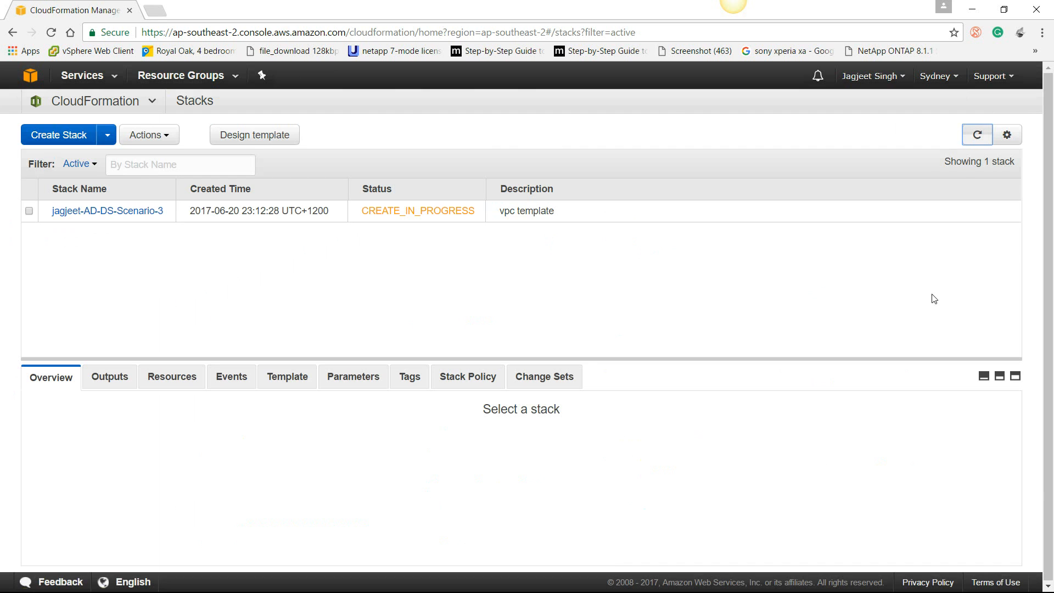
pyautogui.click(973, 145)
pyautogui.click(973, 146)
pyautogui.click(980, 141)
# - Check the new stack's resource statuses through to the subnet route associations at the end, and refresh the stack's status
pyautogui.click(248, 378)
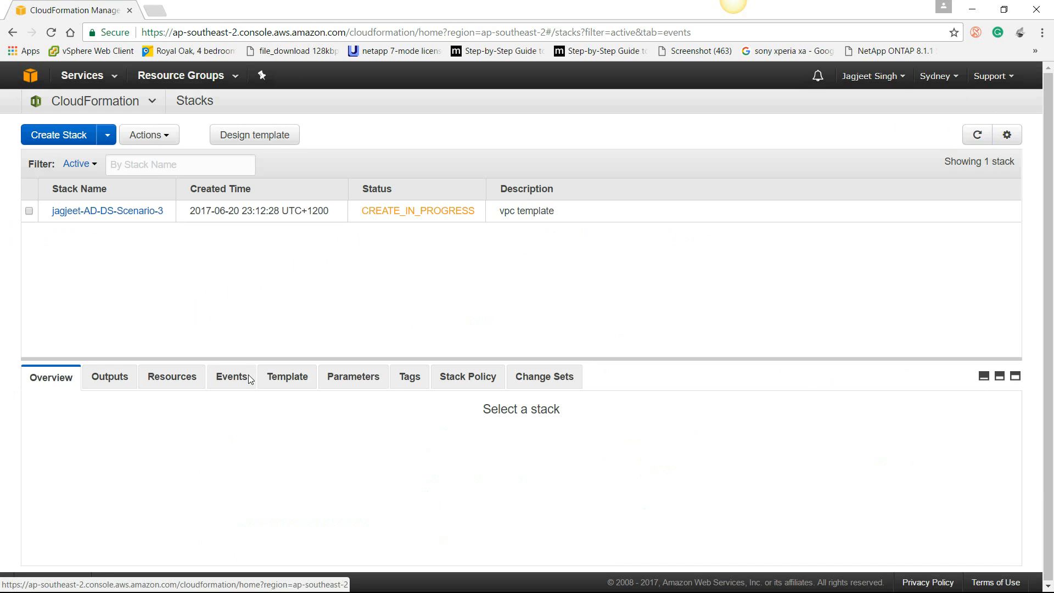
pyautogui.click(183, 381)
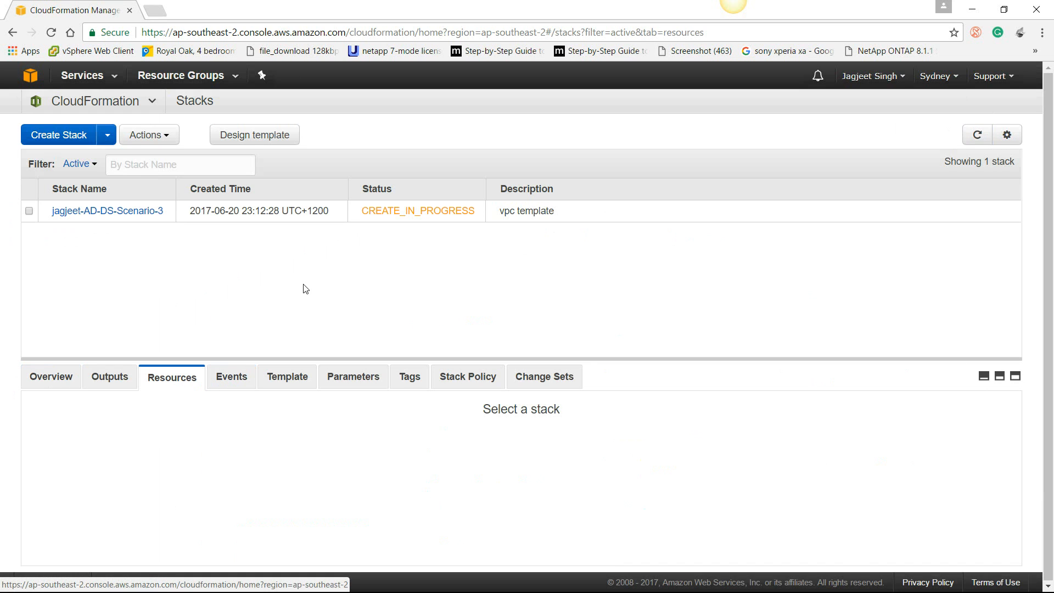
pyautogui.moveTo(375, 210); pyautogui.dragTo(354, 462)
pyautogui.scroll(-5, 354, 462)
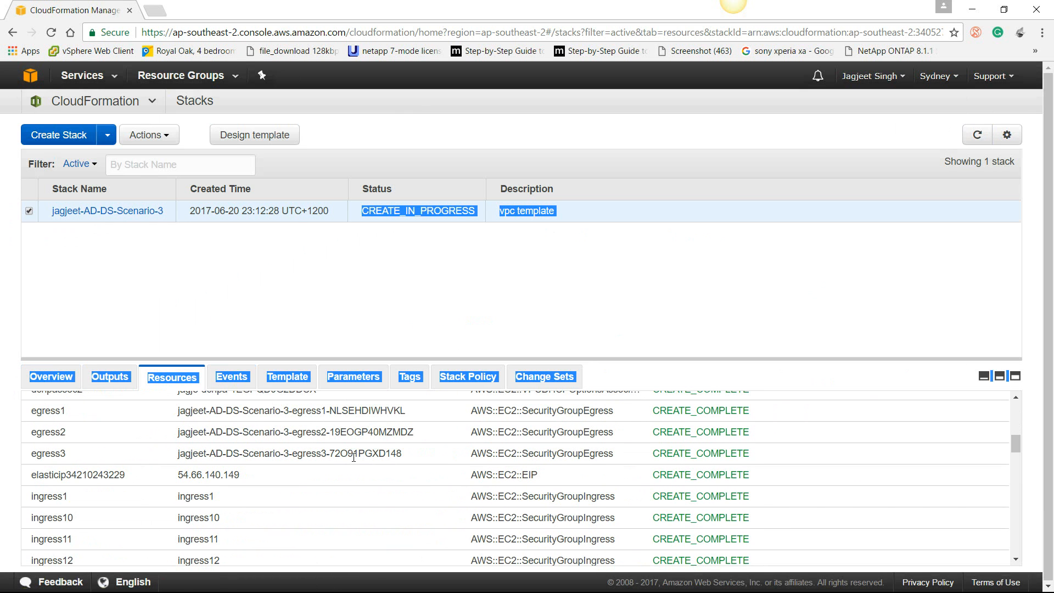
pyautogui.scroll(-3, 354, 458)
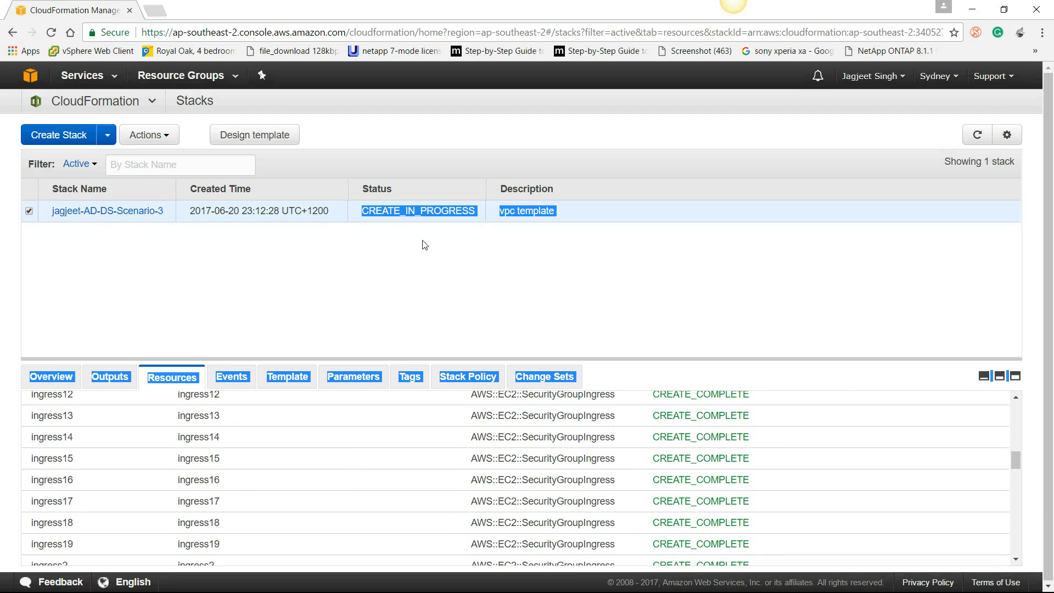
pyautogui.scroll(-4, 368, 492)
pyautogui.scroll(2, 369, 492)
pyautogui.scroll(2, 369, 492)
pyautogui.scroll(-5, 369, 492)
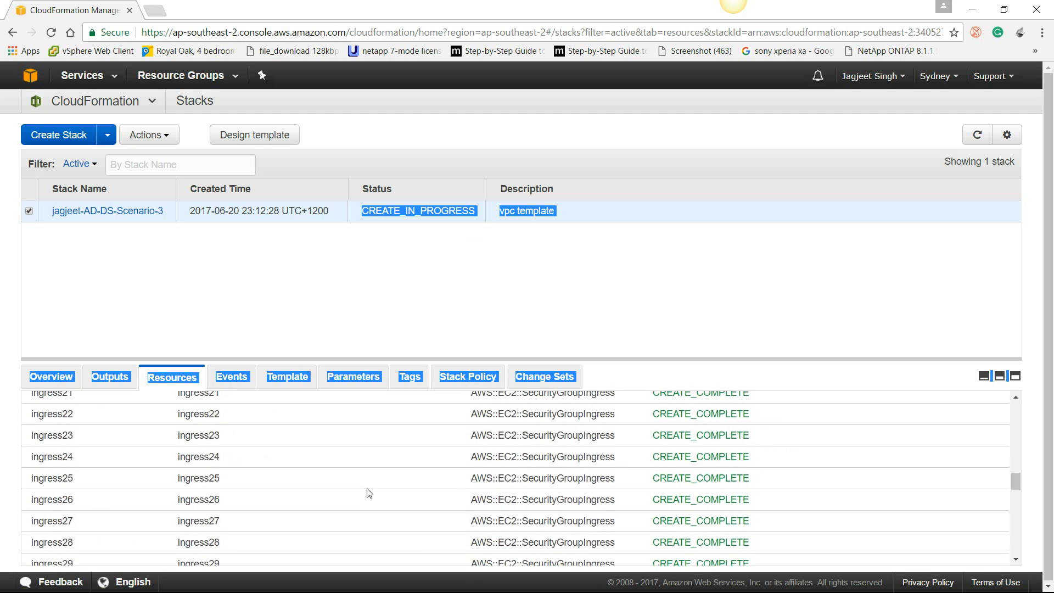
pyautogui.scroll(-10, 369, 492)
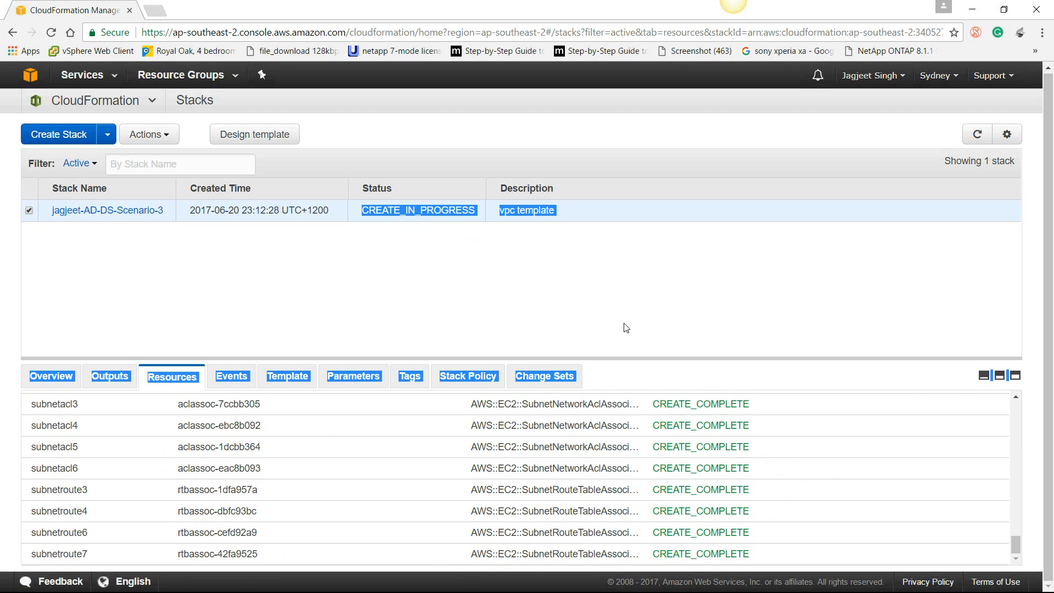
pyautogui.click(977, 134)
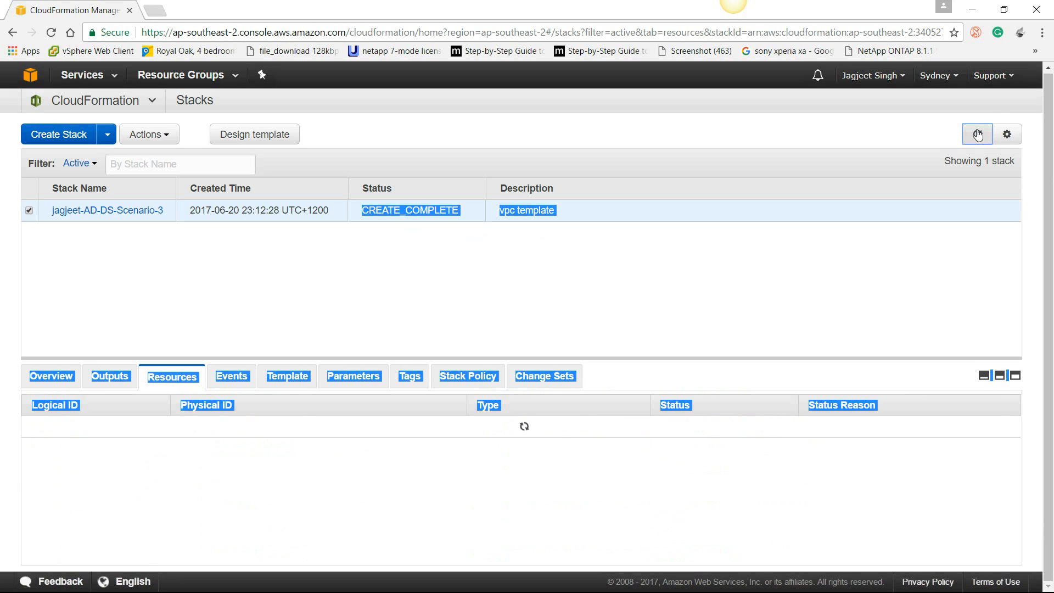
pyautogui.click(644, 208)
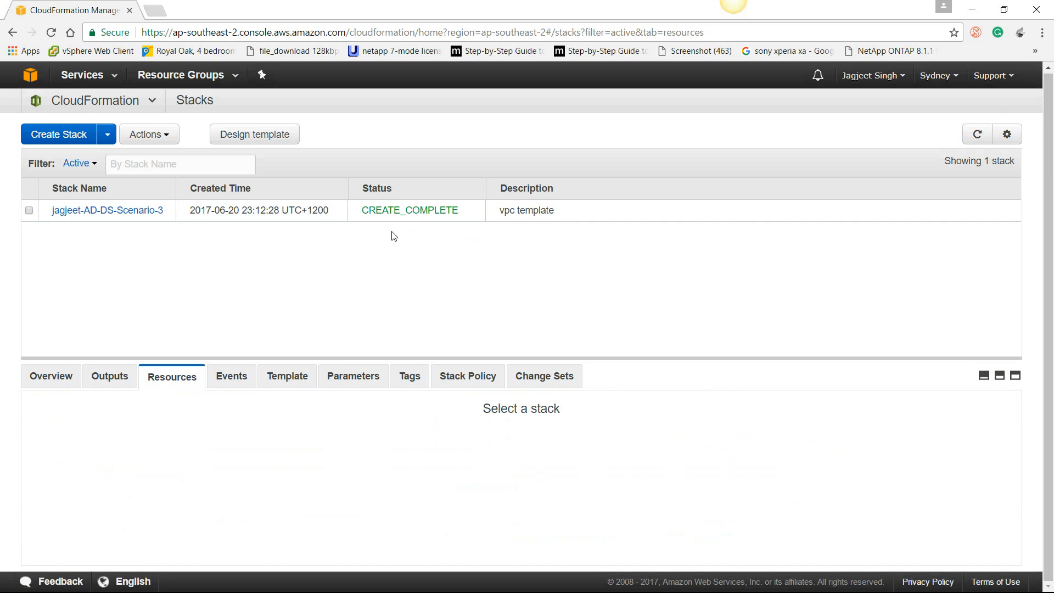
# - Switch to the EC2 console in the Sydney region
pyautogui.click(104, 76)
pyautogui.click(45, 212)
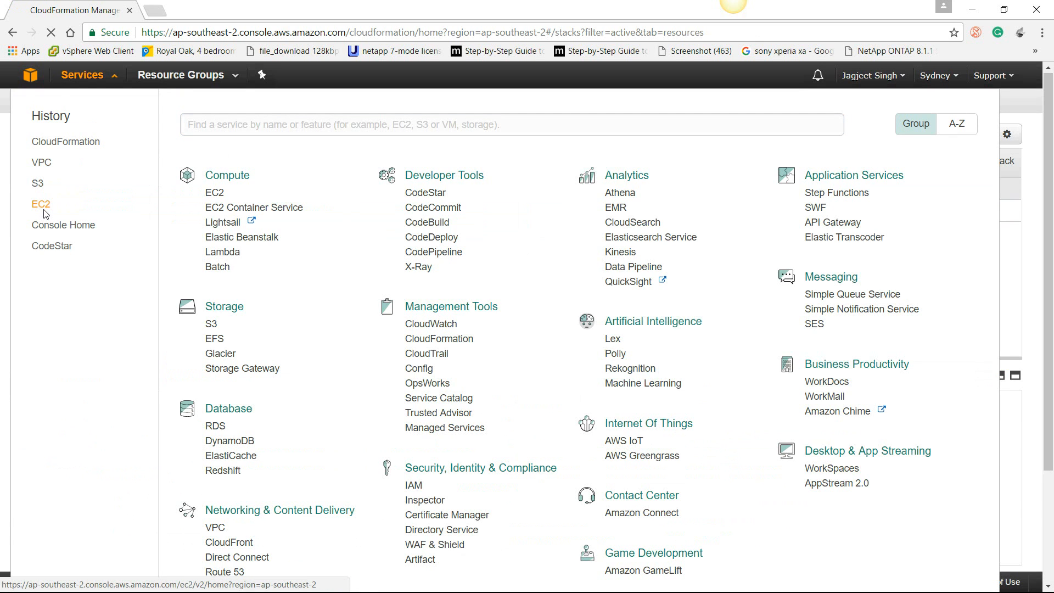